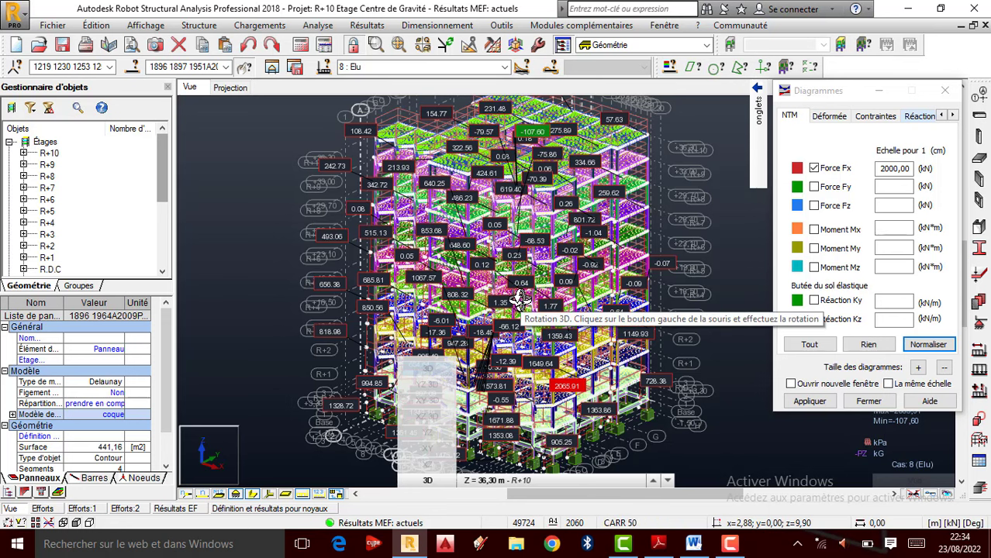
- Turn the Force Fx diagram off and on again and examine its value labels across the building
{"action": "left_click", "coordinate": [814, 170]}
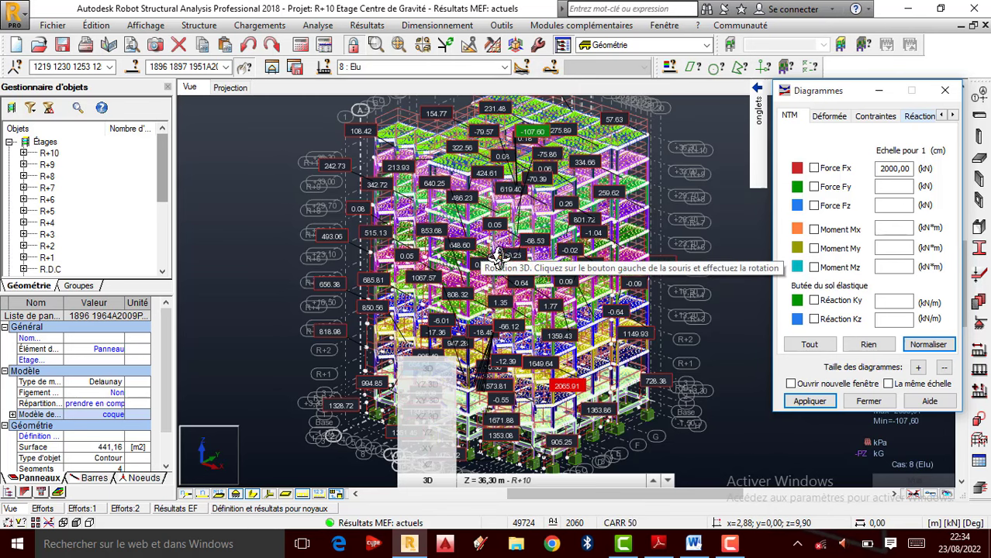
{"action": "scroll", "coordinate": [527, 287], "scroll_direction": "up", "scroll_amount": 1}
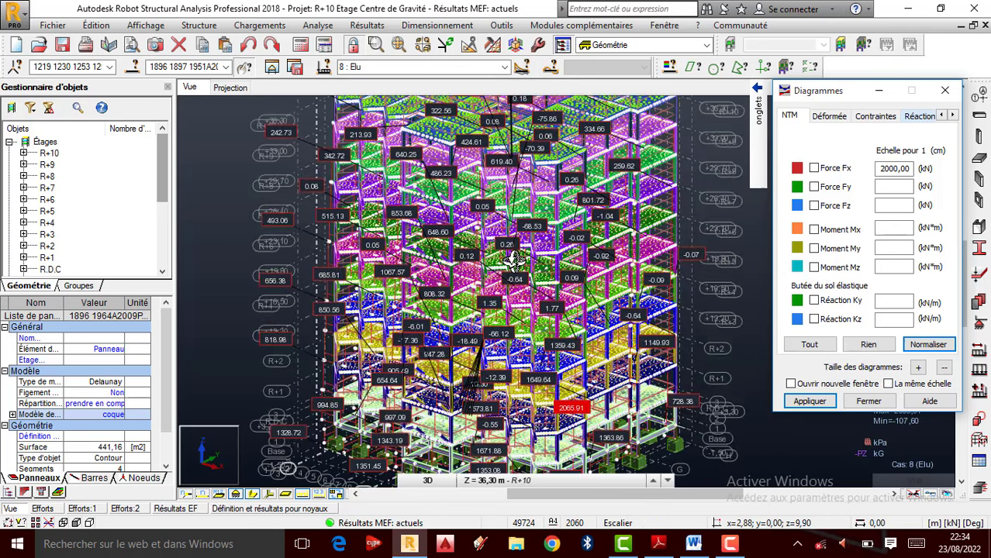
{"action": "scroll", "coordinate": [512, 259], "scroll_direction": "down", "scroll_amount": 1}
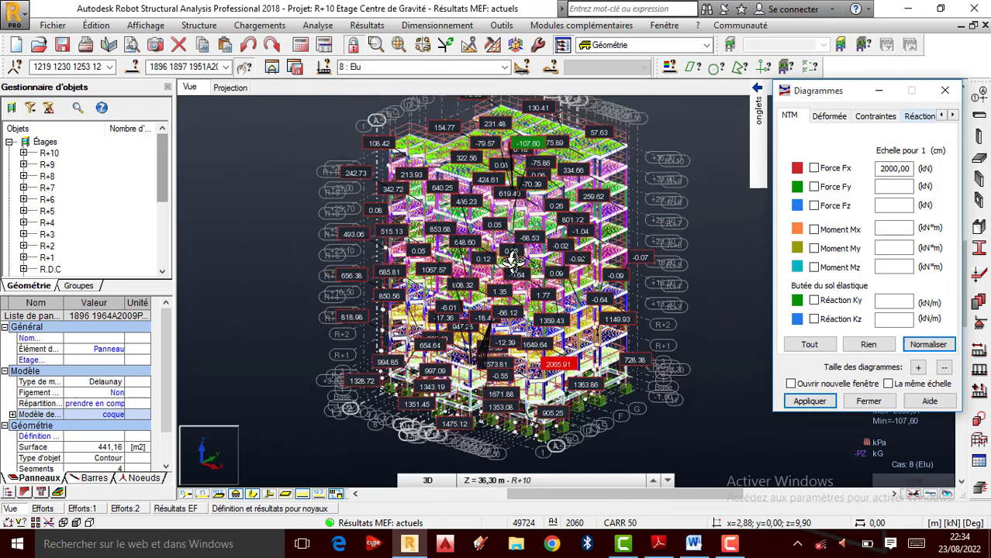
{"action": "left_click", "coordinate": [814, 169]}
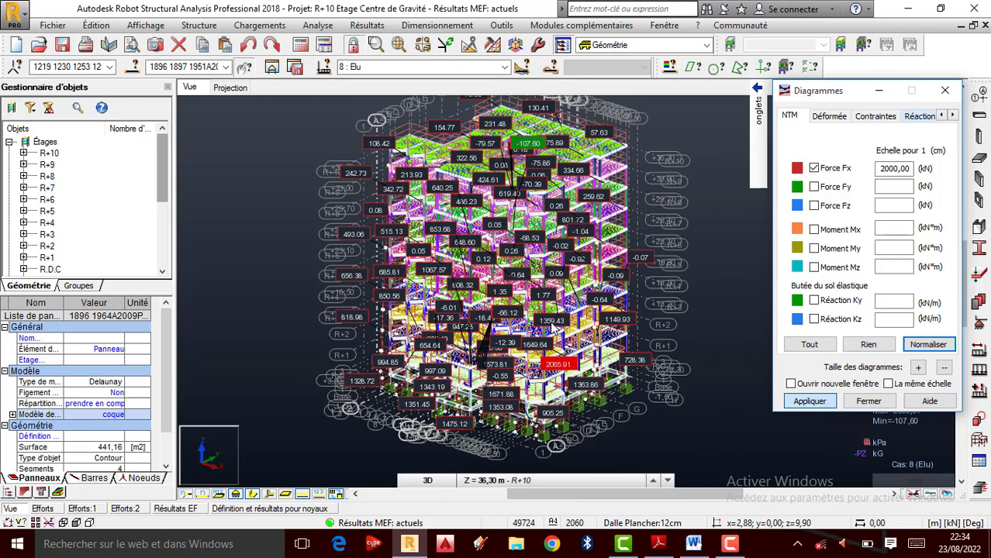
{"action": "scroll", "coordinate": [537, 318], "scroll_direction": "up", "scroll_amount": 3}
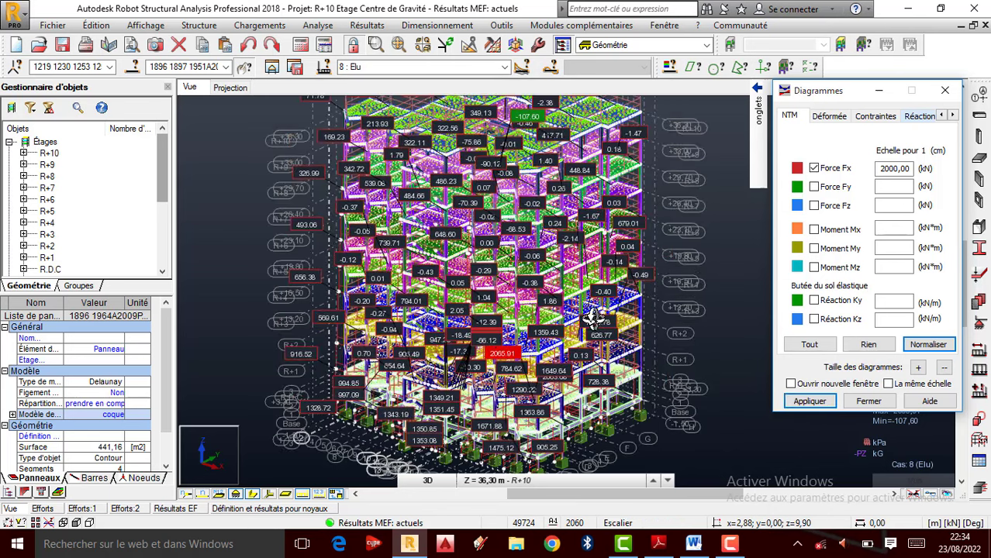
{"action": "scroll", "coordinate": [603, 303], "scroll_direction": "down", "scroll_amount": 2}
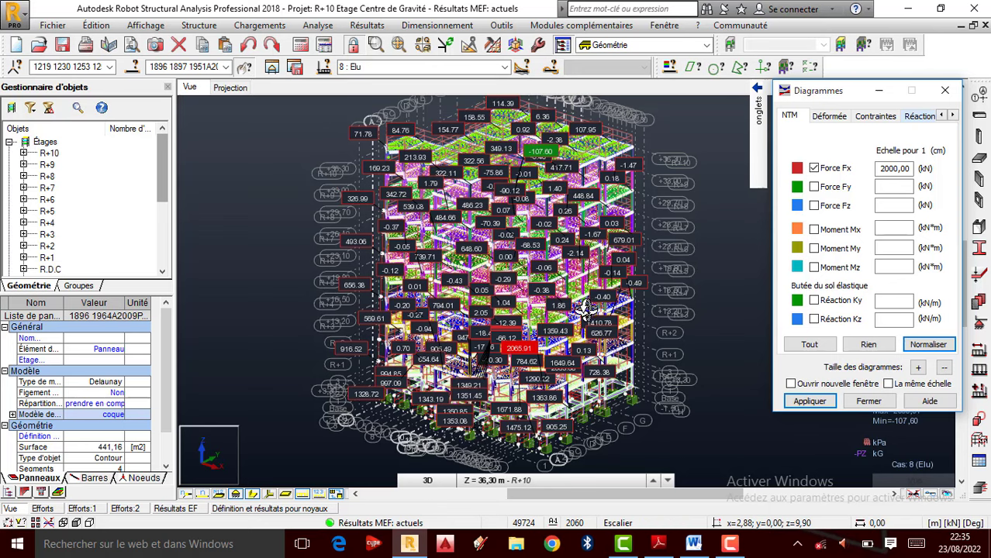
{"action": "left_click_drag", "start_coordinate": [589, 313], "coordinate": [553, 314]}
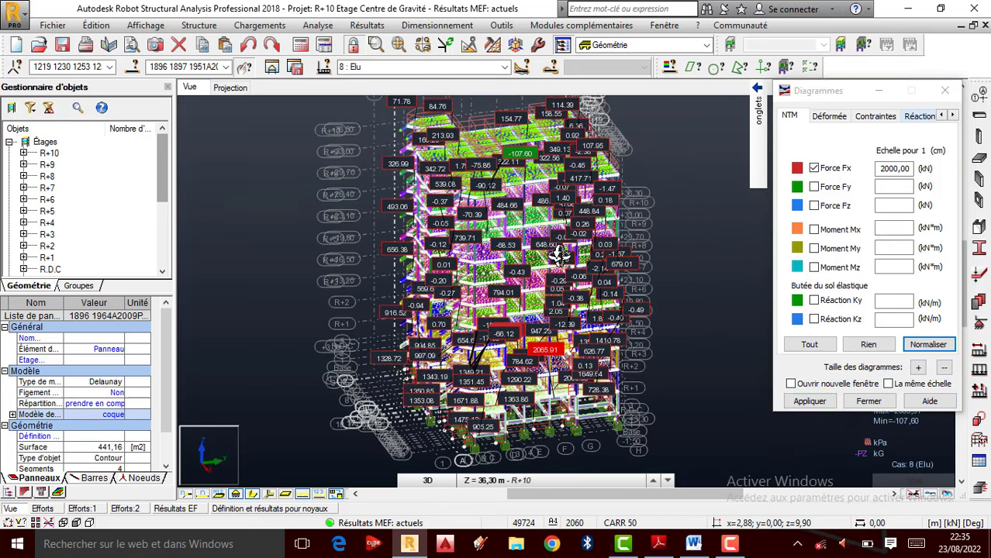
- Limit the diagram value labels to global extremes (extrêmes globaux) and apply the setting
{"action": "left_click", "coordinate": [954, 115]}
{"action": "left_click", "coordinate": [954, 115]}
{"action": "left_click", "coordinate": [953, 114]}
{"action": "left_click", "coordinate": [899, 119]}
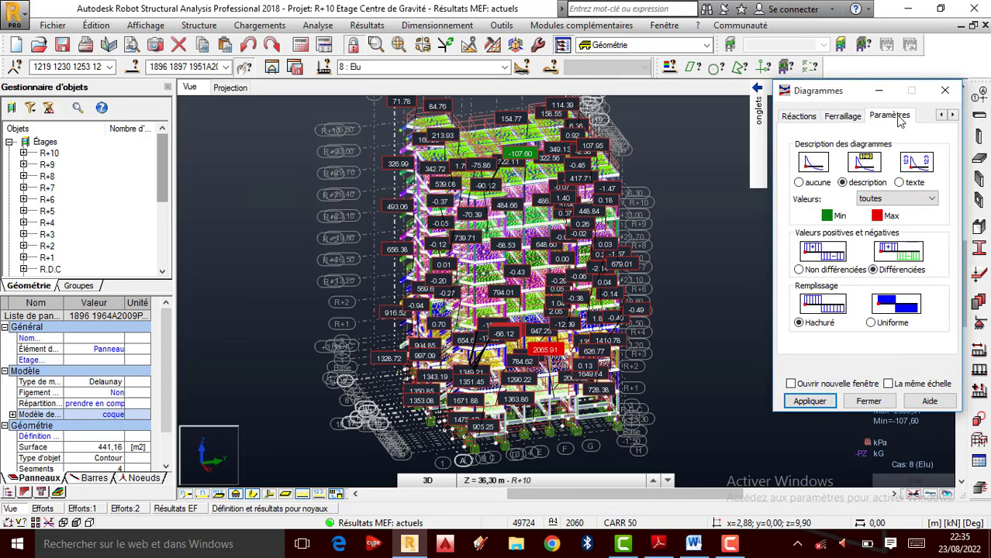
{"action": "left_click", "coordinate": [888, 200]}
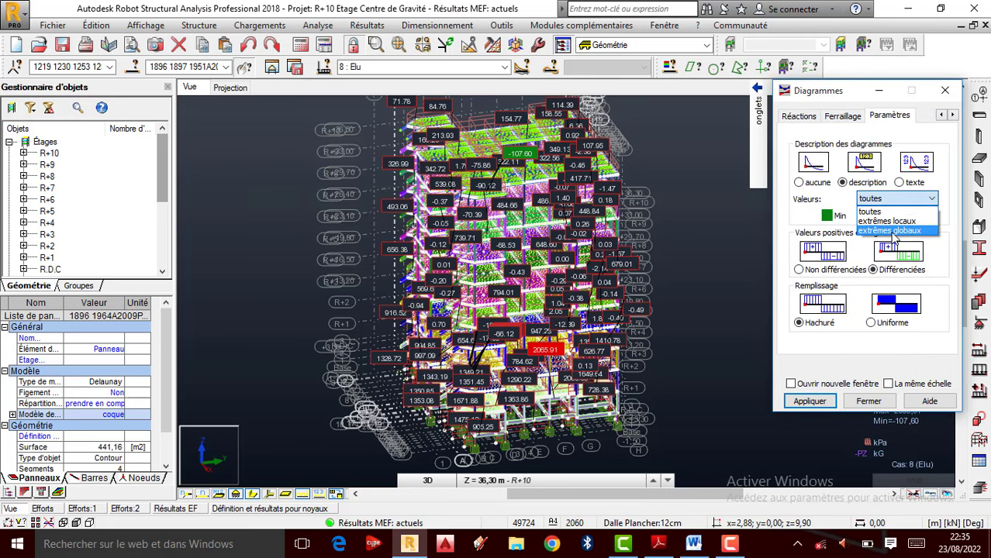
{"action": "left_click", "coordinate": [891, 231]}
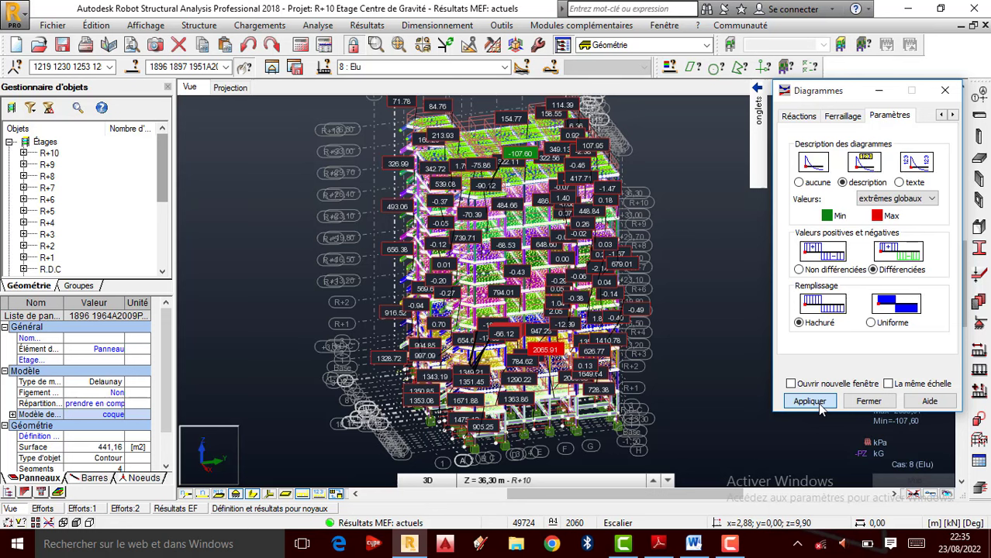
{"action": "left_click", "coordinate": [810, 402]}
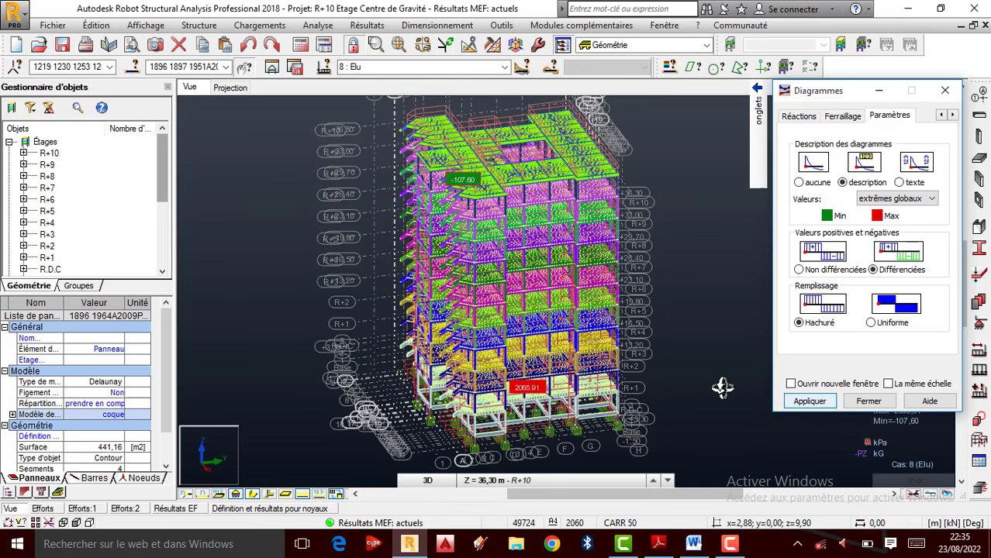
- Examine the lower storeys and foundations to locate the column carrying the maximum Fx label
{"action": "left_click_drag", "start_coordinate": [602, 371], "coordinate": [552, 372]}
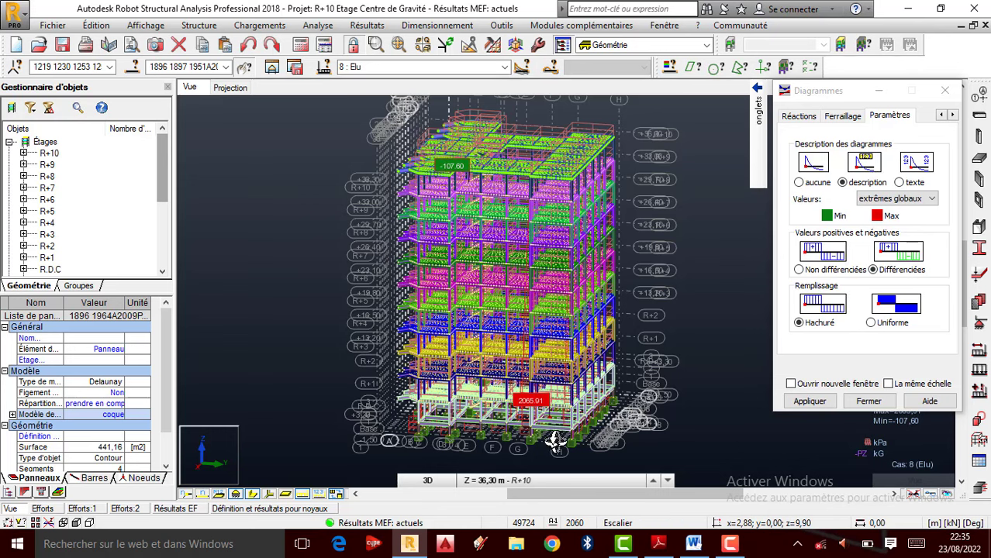
{"action": "left_click_drag", "start_coordinate": [548, 441], "coordinate": [535, 440]}
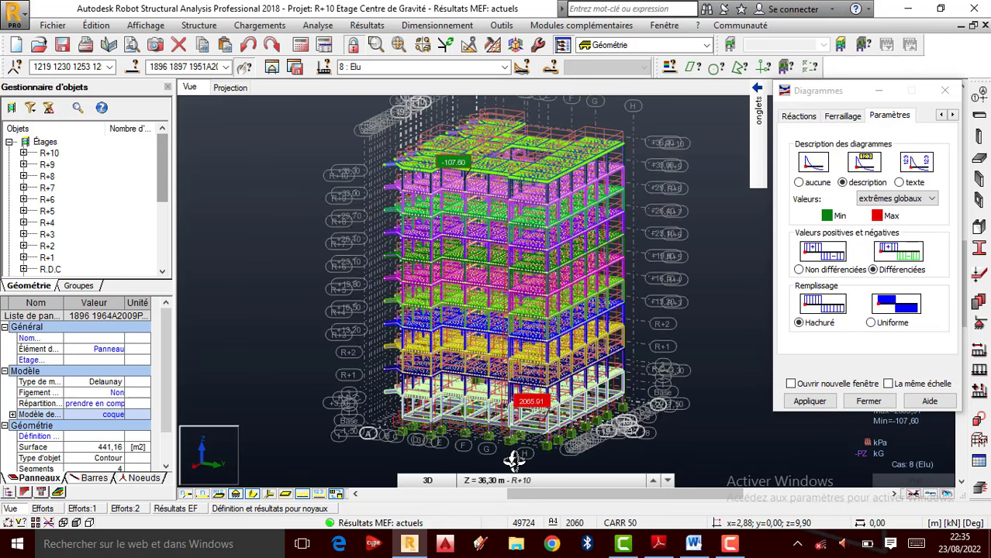
{"action": "scroll", "coordinate": [512, 460], "scroll_direction": "up", "scroll_amount": 3}
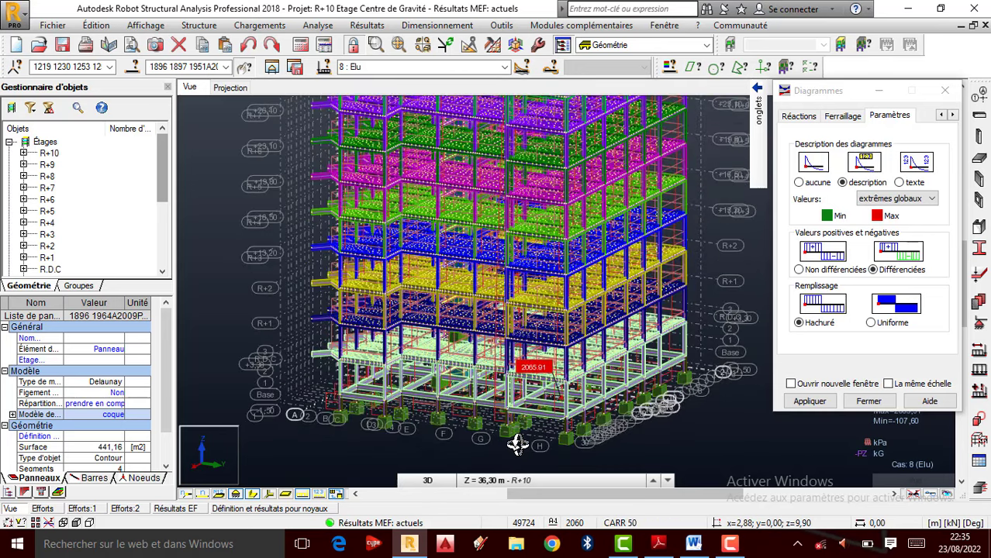
{"action": "scroll", "coordinate": [518, 445], "scroll_direction": "up", "scroll_amount": 2}
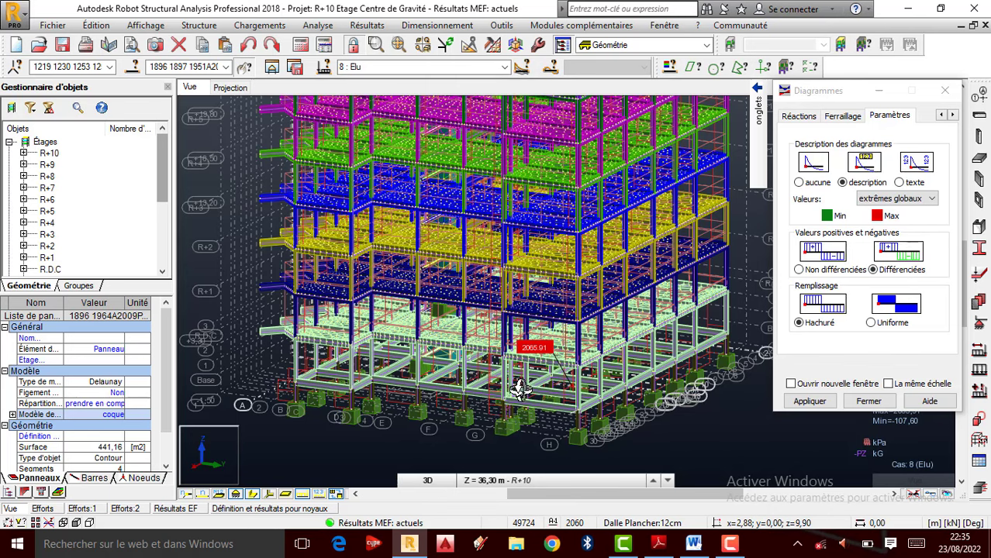
{"action": "scroll", "coordinate": [528, 422], "scroll_direction": "up", "scroll_amount": 2}
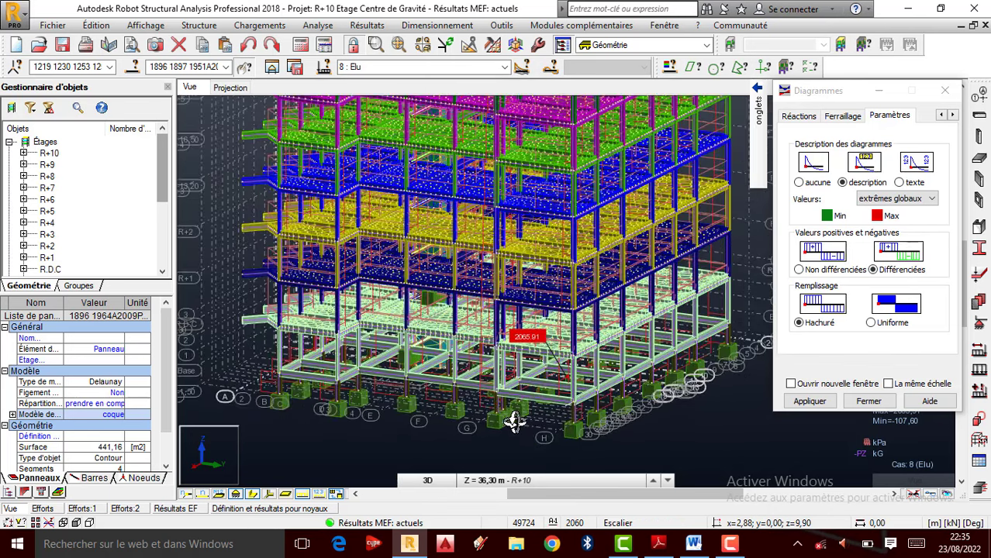
{"action": "scroll", "coordinate": [500, 423], "scroll_direction": "up", "scroll_amount": 2}
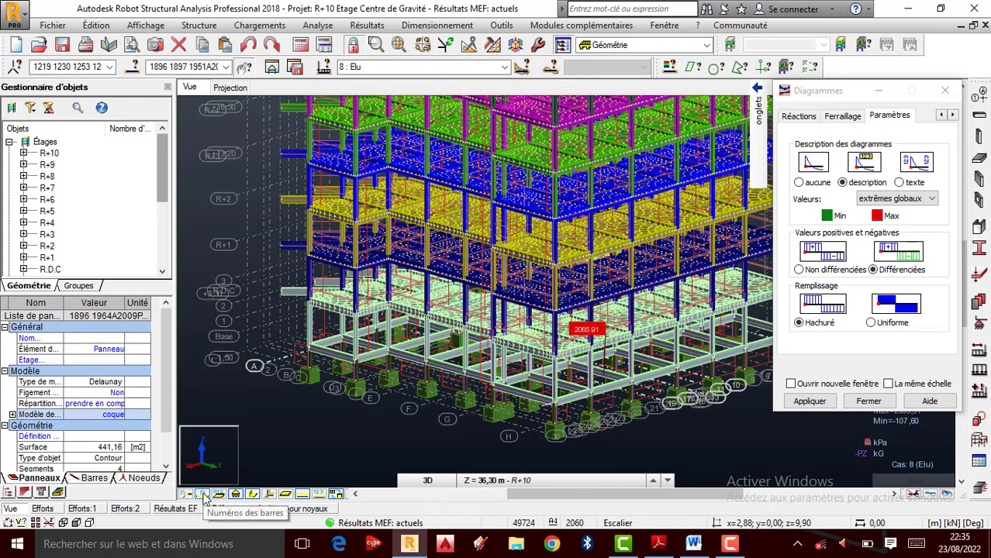
{"action": "scroll", "coordinate": [667, 377], "scroll_direction": "up", "scroll_amount": 3}
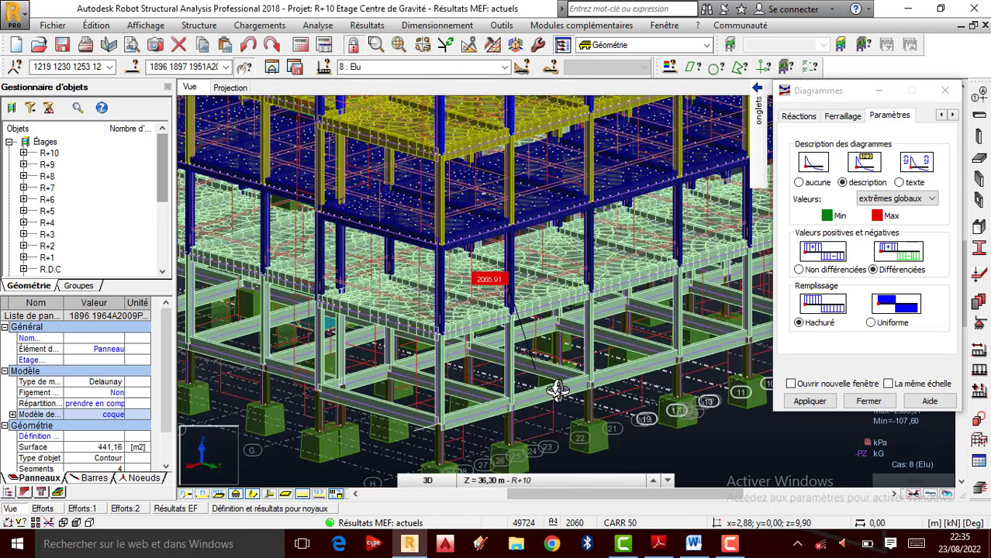
{"action": "mouse_move", "coordinate": [558, 390]}
{"action": "middle_mouse_down", "text": "shift"}
{"action": "mouse_move", "coordinate": [533, 399]}
{"action": "mouse_move", "coordinate": [544, 394]}
{"action": "middle_mouse_up", "text": "shift"}
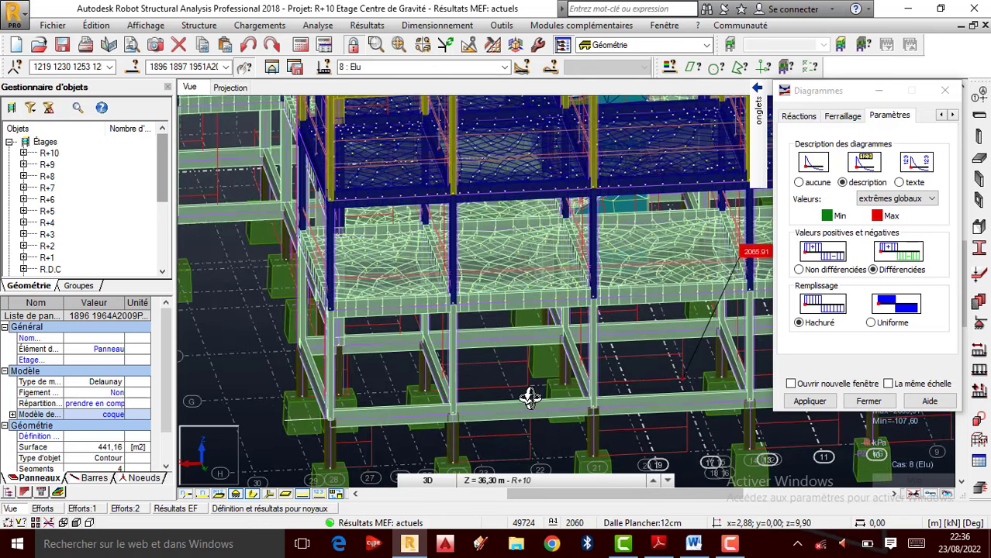
{"action": "mouse_move", "coordinate": [529, 398]}
{"action": "middle_mouse_down", "text": "shift"}
{"action": "mouse_move", "coordinate": [540, 400]}
{"action": "mouse_move", "coordinate": [526, 380]}
{"action": "middle_mouse_up", "text": "shift"}
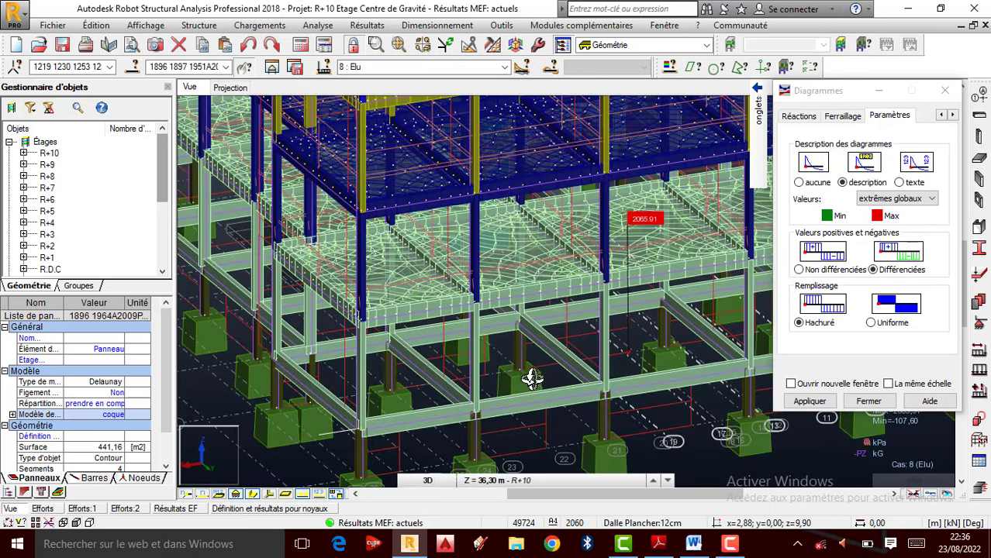
{"action": "scroll", "coordinate": [503, 380], "scroll_direction": "up", "scroll_amount": 2}
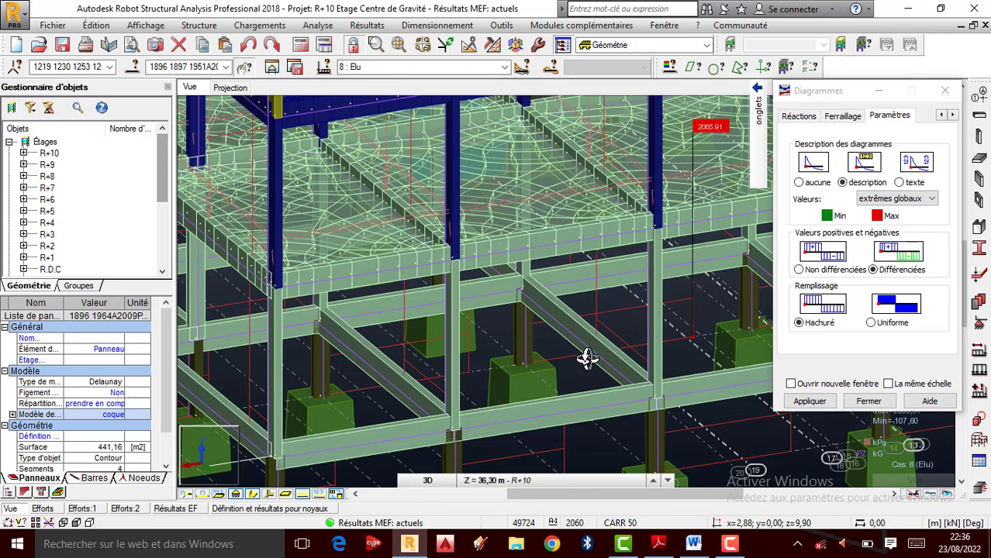
{"action": "scroll", "coordinate": [587, 357], "scroll_direction": "down", "scroll_amount": 2}
{"action": "scroll", "coordinate": [402, 393], "scroll_direction": "up", "scroll_amount": 2}
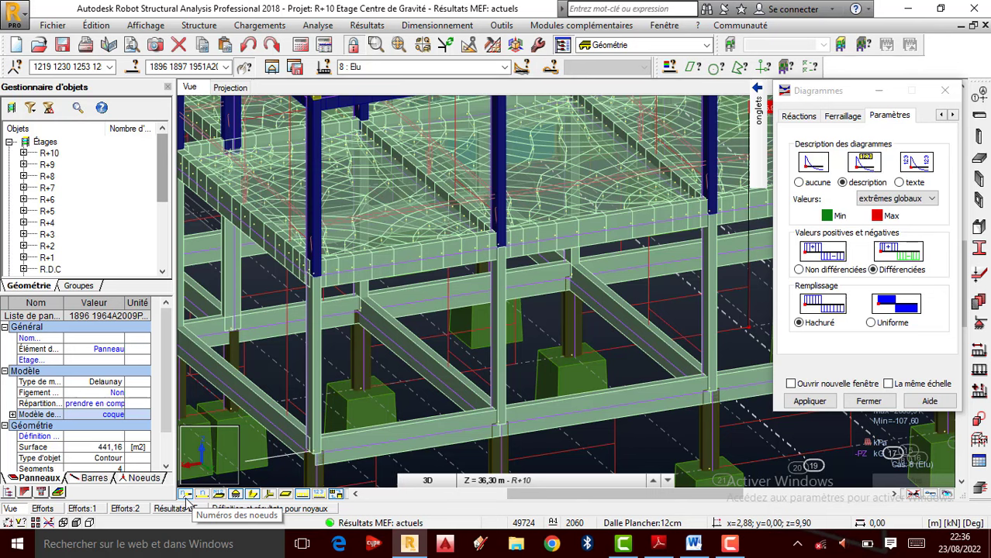
- Display the node numbers on the model and leave 3D rotation for selection mode
{"action": "left_click", "coordinate": [186, 499]}
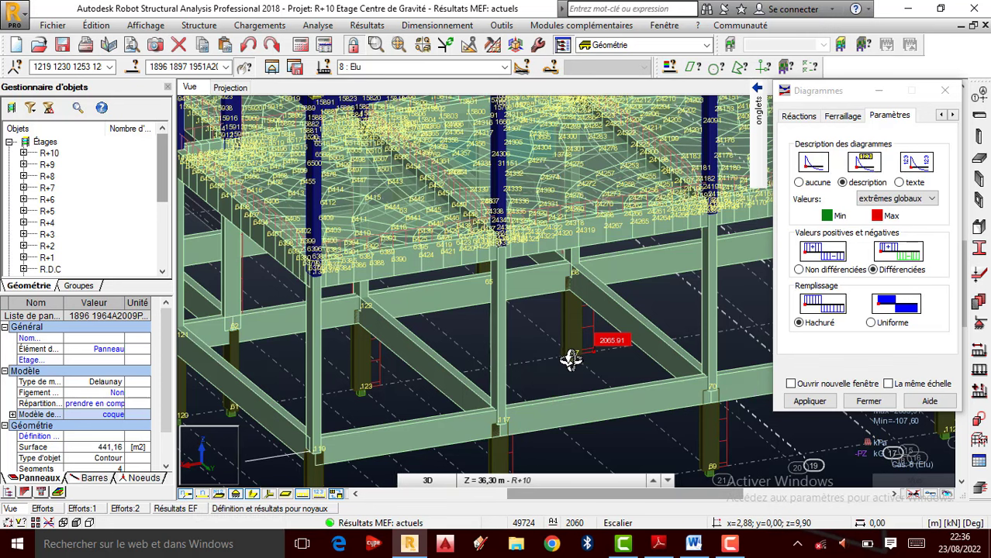
{"action": "scroll", "coordinate": [550, 362], "scroll_direction": "up", "scroll_amount": 1}
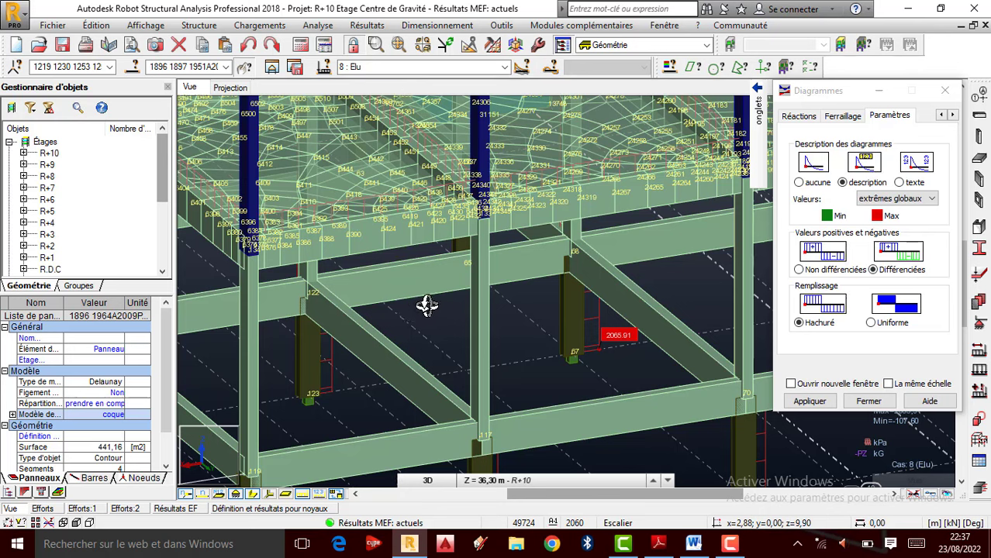
{"action": "right_click", "coordinate": [331, 304]}
{"action": "left_click", "coordinate": [394, 313]}
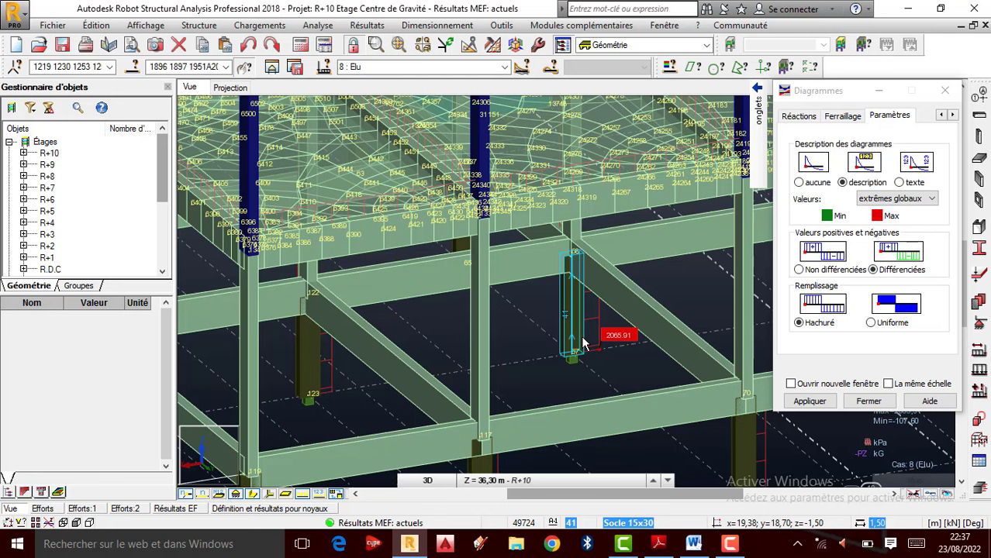
- Open the object properties of the column between nodes 67 and 68 and show its Fx diagram with extreme values
{"action": "left_click", "coordinate": [583, 344]}
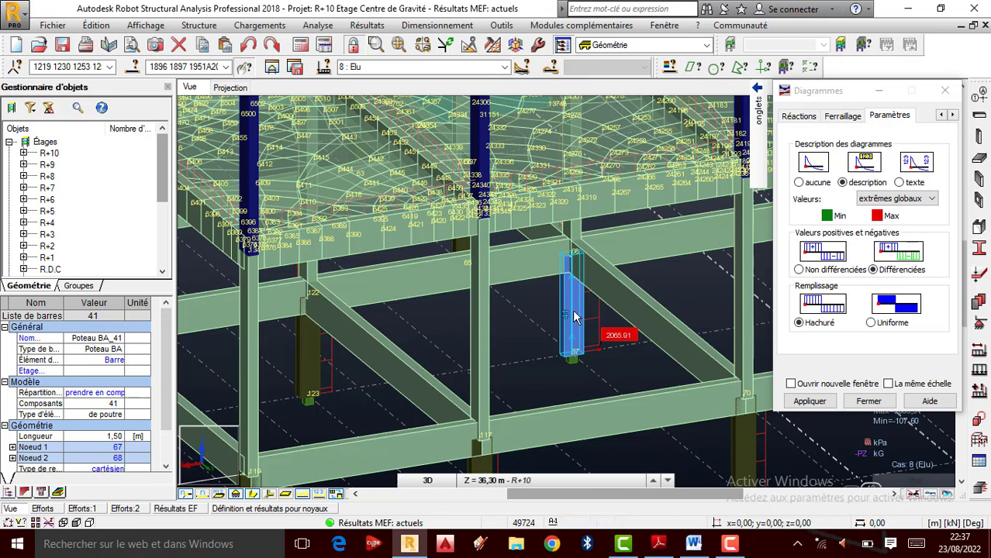
{"action": "left_click", "coordinate": [574, 316]}
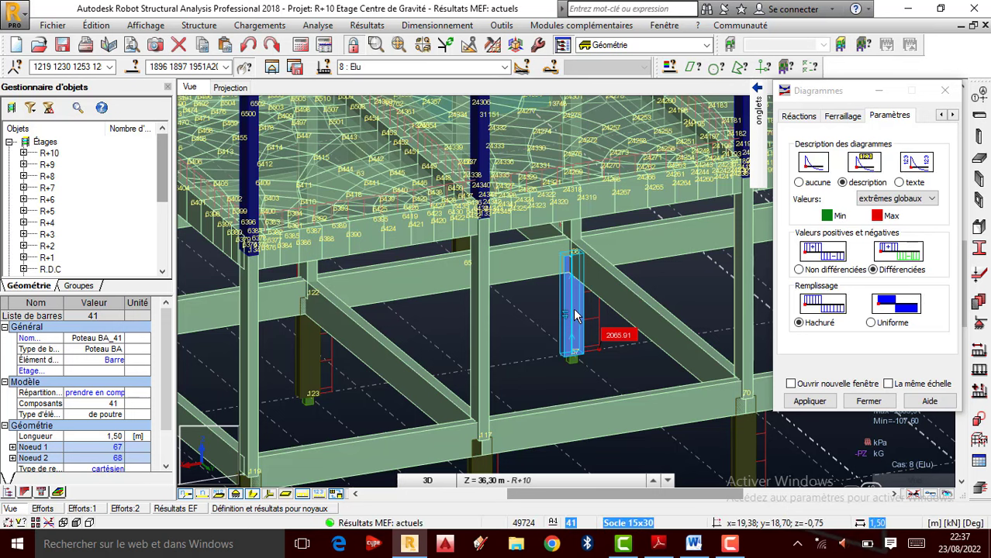
{"action": "right_click", "coordinate": [575, 314]}
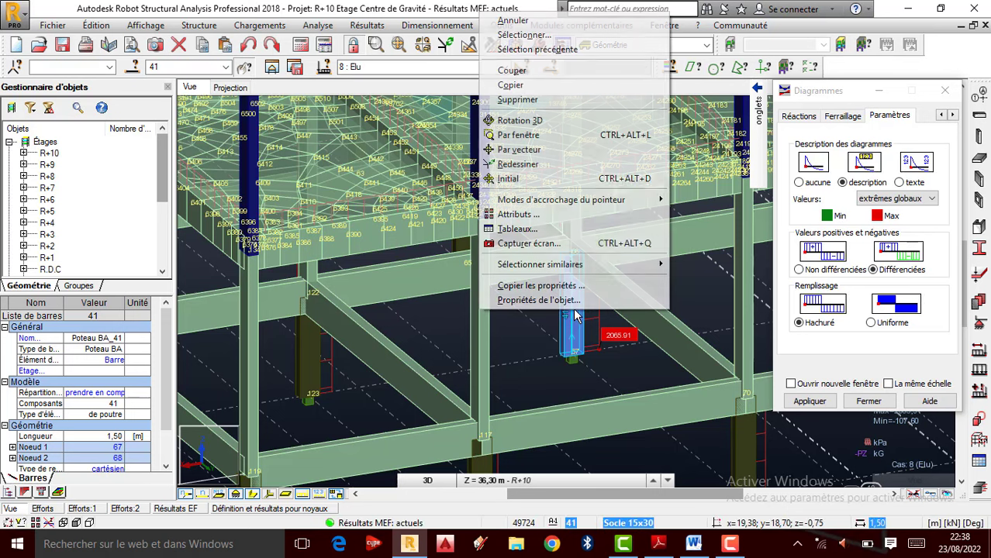
{"action": "left_click", "coordinate": [541, 303]}
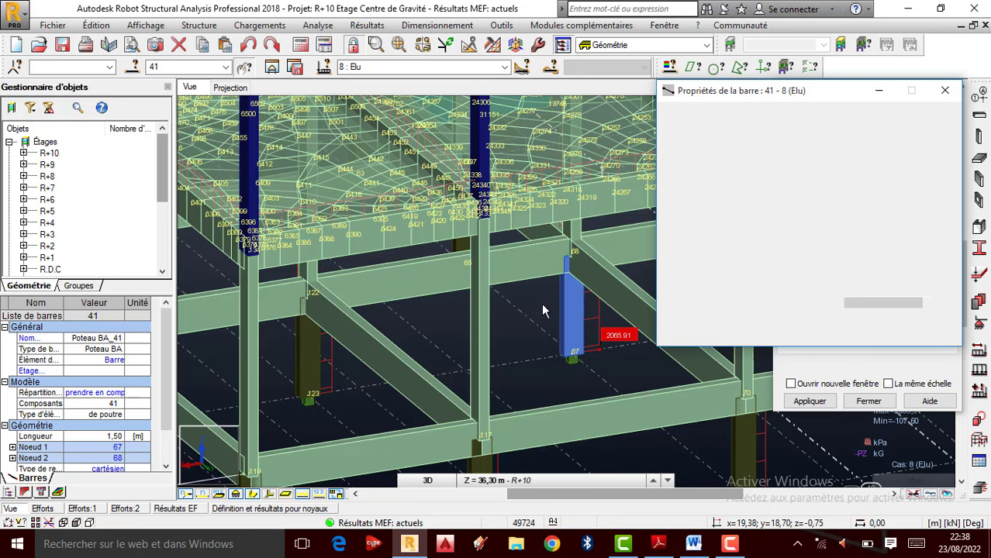
{"action": "left_click", "coordinate": [785, 117]}
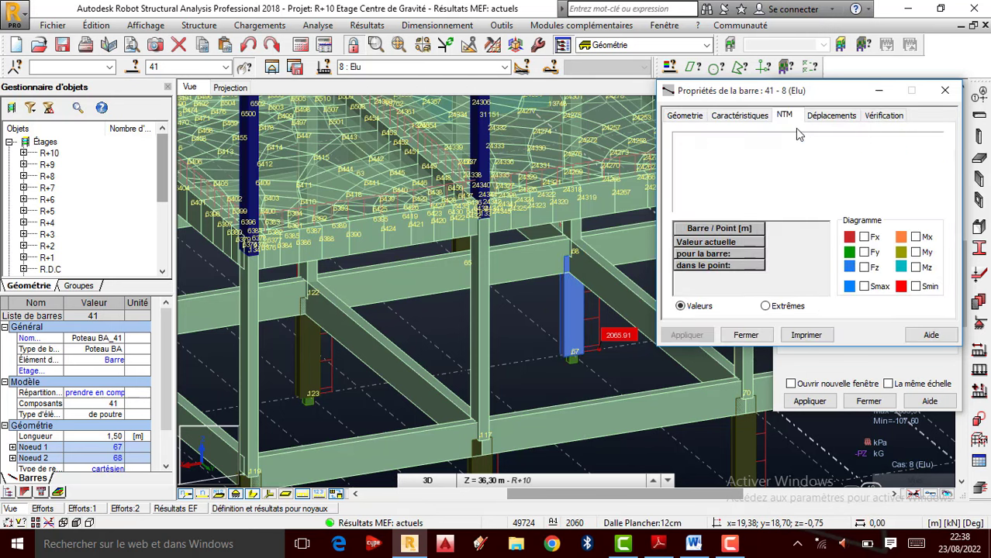
{"action": "left_click", "coordinate": [865, 237]}
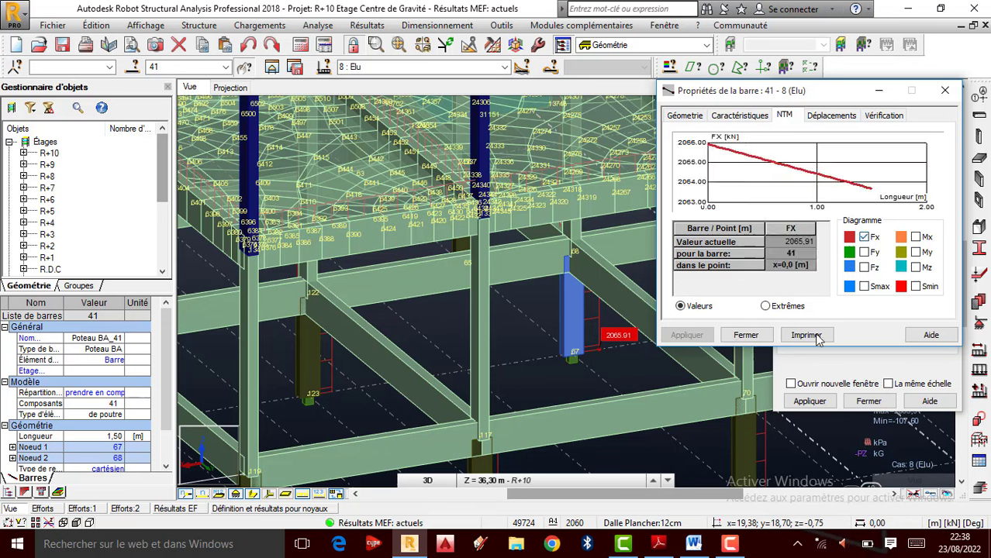
{"action": "left_click", "coordinate": [766, 307]}
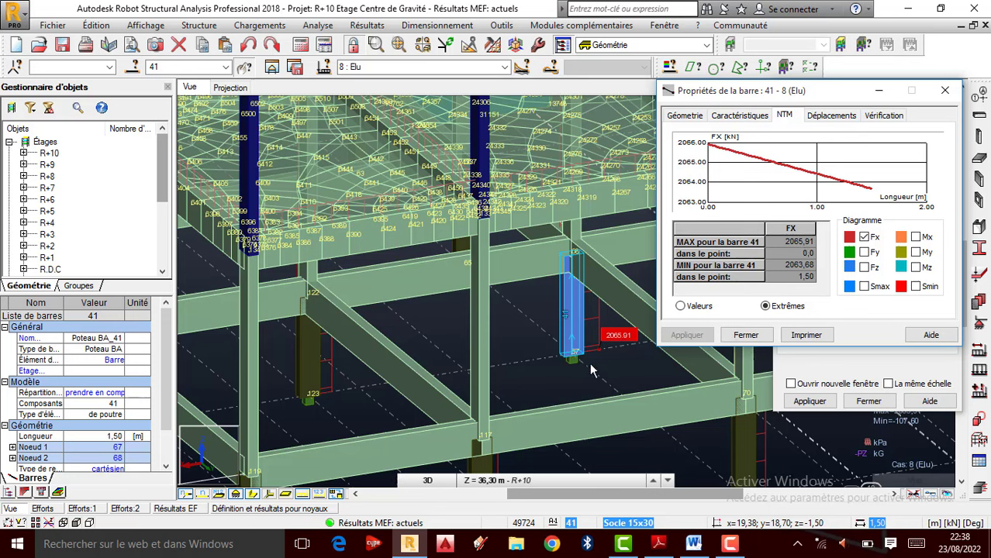
- Check the Fx extremes of the neighbouring column above node 123 and clear the selection
{"action": "left_click", "coordinate": [310, 380]}
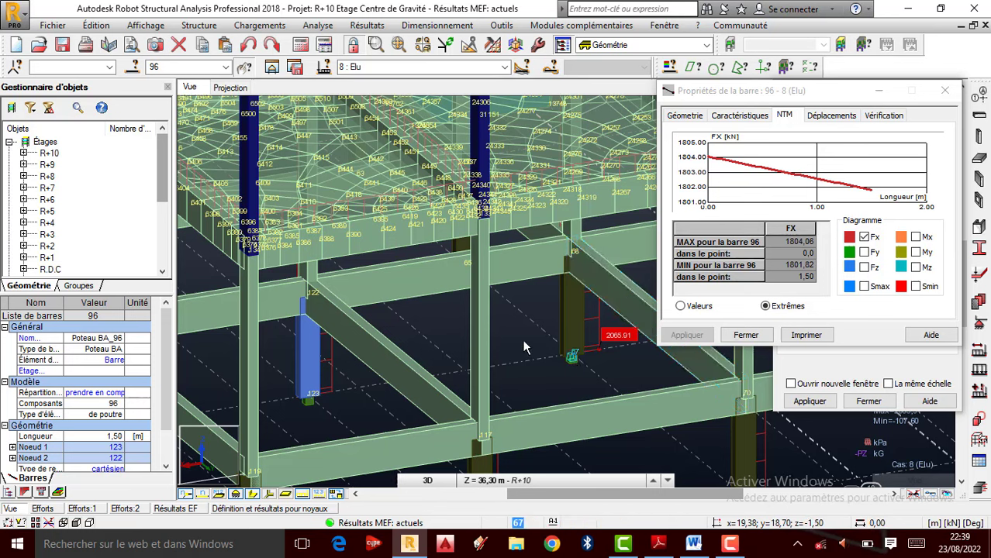
{"action": "left_click", "coordinate": [304, 405]}
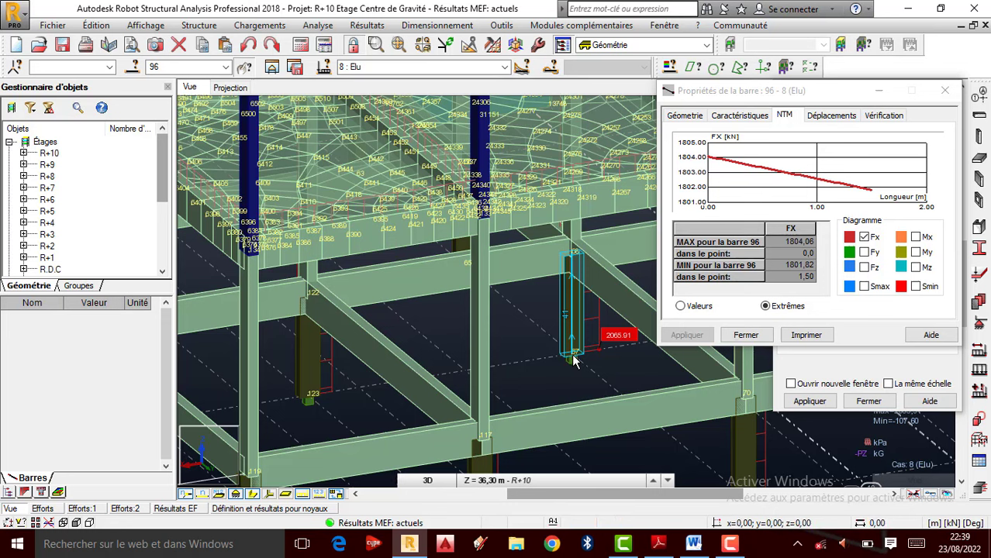
- Select nodes 67 and 123 at the bases of the two columns by their node numbers
{"action": "left_click", "coordinate": [58, 66]}
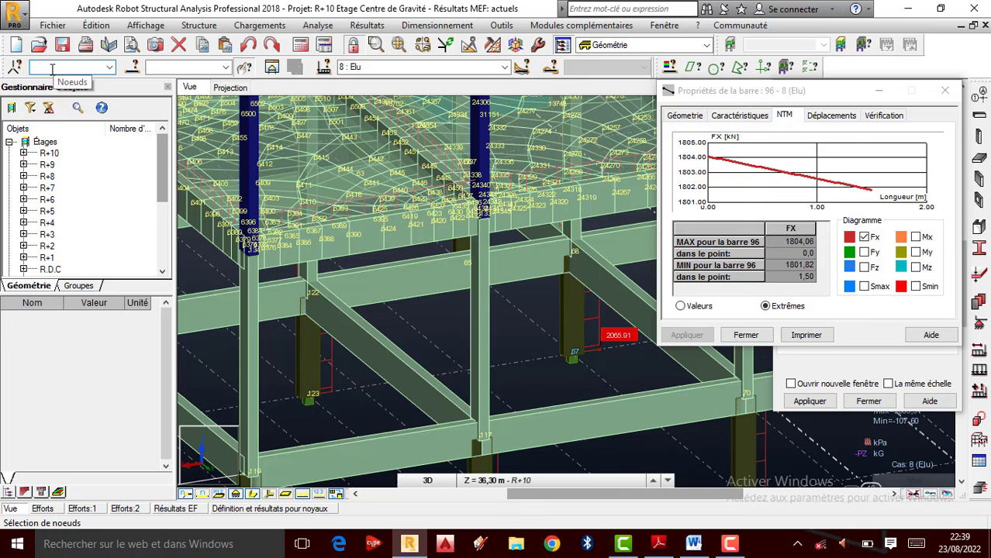
{"action": "type", "text": "67"}
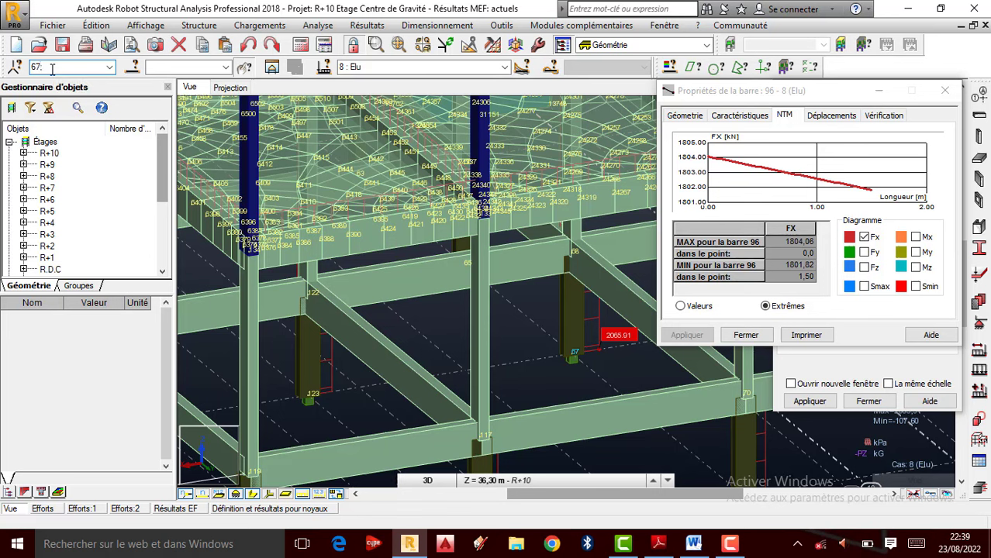
{"action": "type", "text": ":123"}
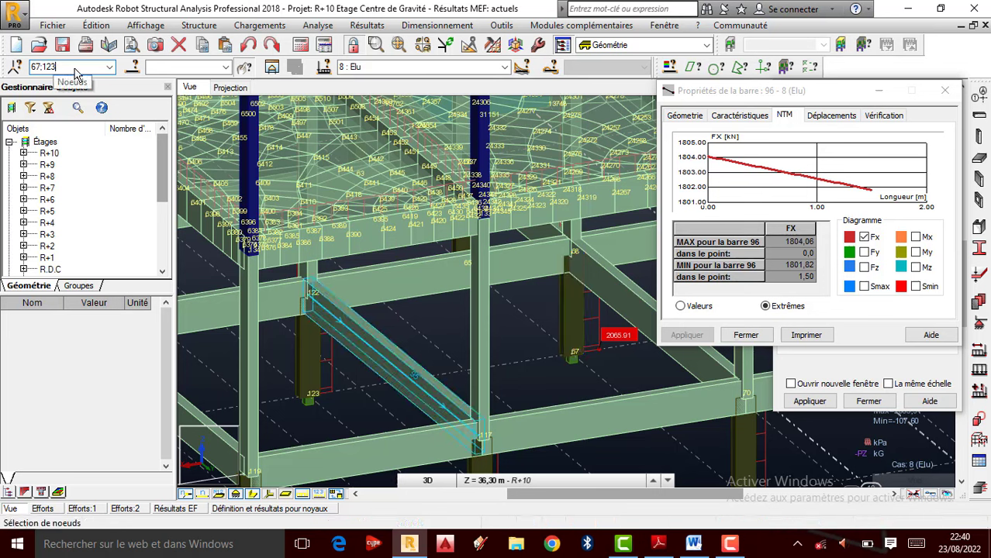
{"action": "key", "text": "Return"}
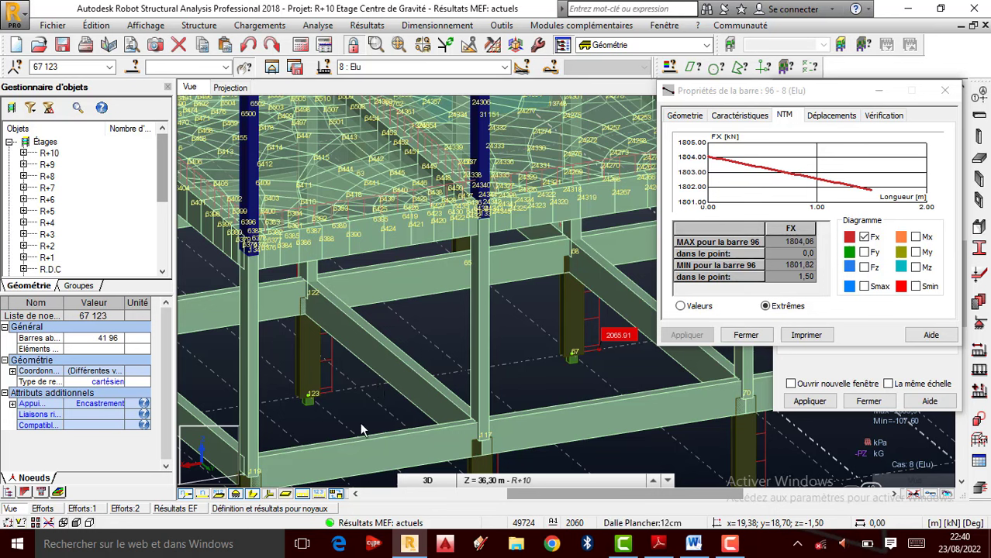
- Send the selected nodes to footing design using manual combinations with ELS excluded, and accept one footing for the 2 columns
{"action": "left_click", "coordinate": [425, 28]}
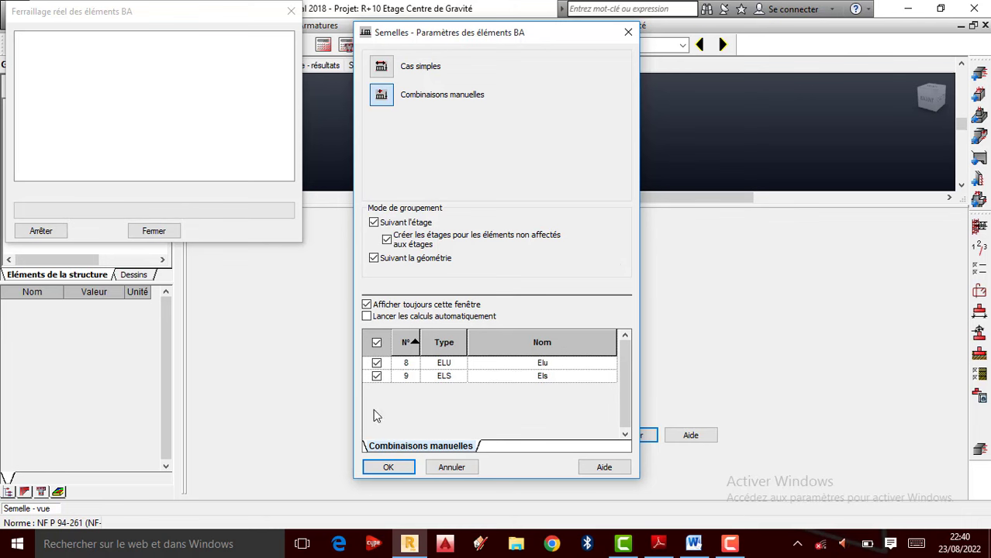
{"action": "left_click", "coordinate": [376, 376]}
{"action": "left_click", "coordinate": [391, 467]}
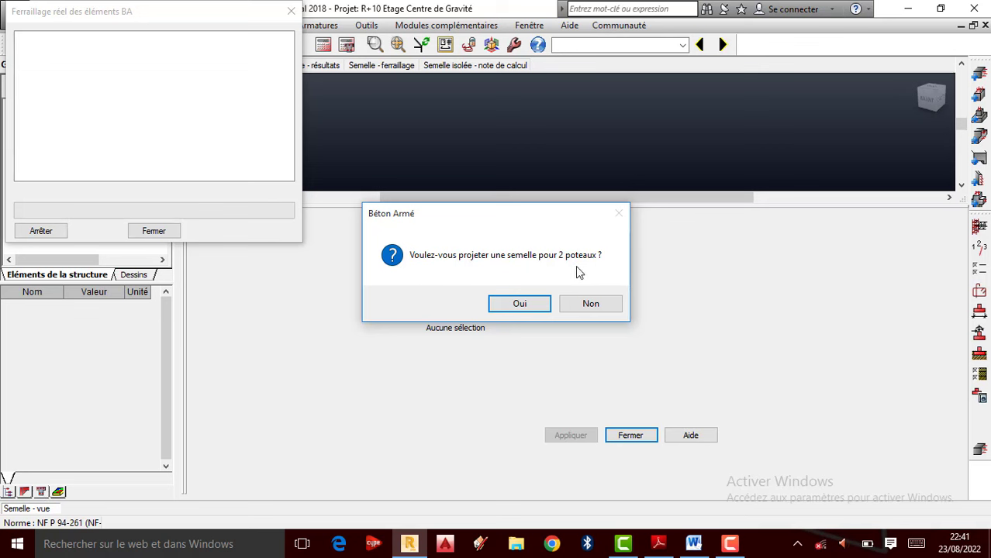
{"action": "left_click", "coordinate": [521, 305]}
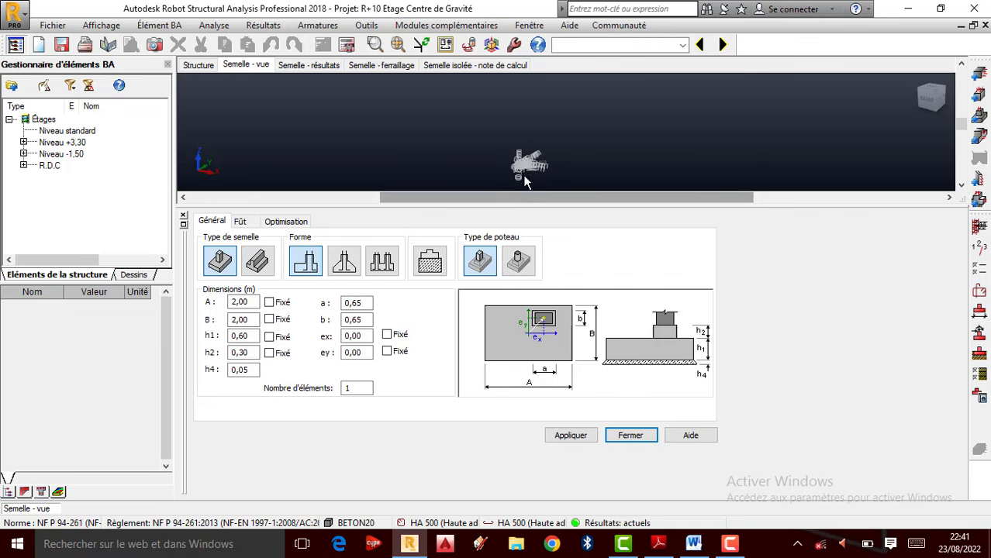
- Expand the R.D.C level of the reinforced concrete elements and load the Semelle67-123 footing
{"action": "scroll", "coordinate": [525, 176], "scroll_direction": "up", "scroll_amount": 5}
{"action": "scroll", "coordinate": [575, 105], "scroll_direction": "up", "scroll_amount": 2}
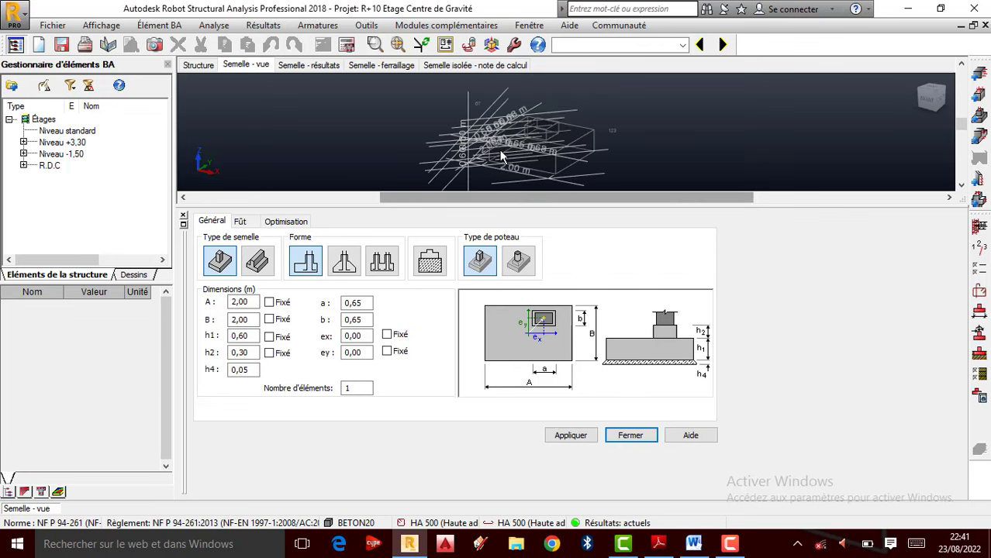
{"action": "scroll", "coordinate": [501, 155], "scroll_direction": "up", "scroll_amount": 1}
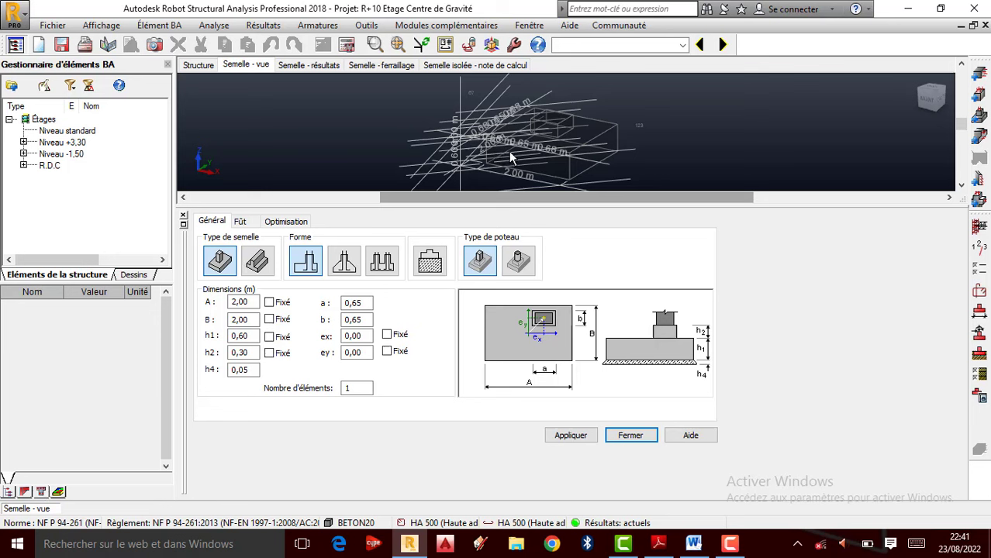
{"action": "left_click", "coordinate": [23, 166]}
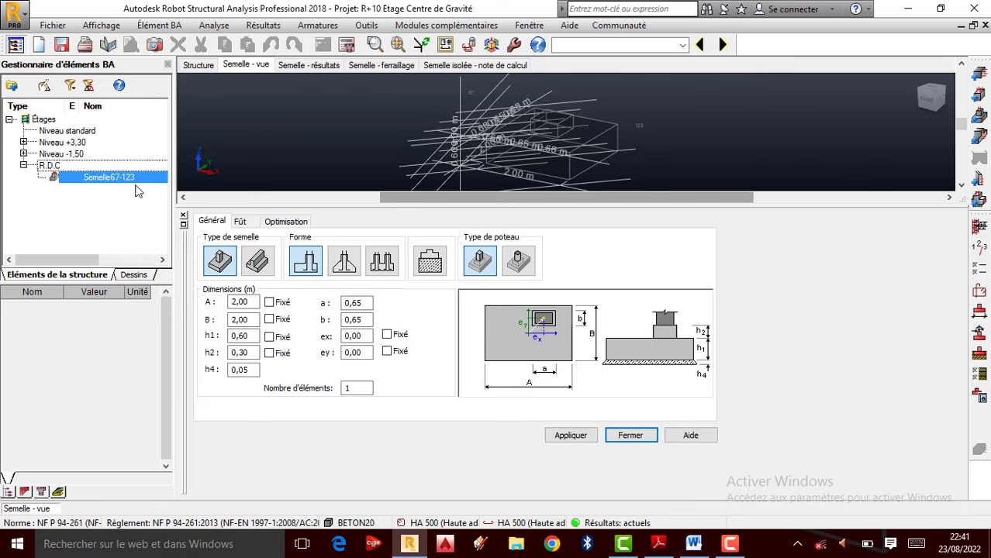
{"action": "left_click", "coordinate": [112, 179]}
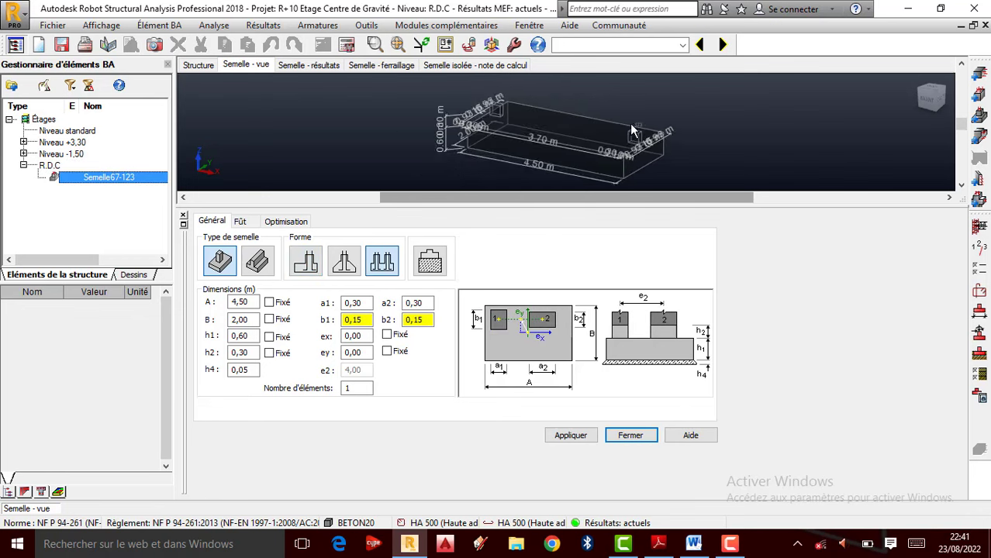
- Examine the geometry of the two-column footing in 3D from several angles
{"action": "left_click", "coordinate": [918, 81]}
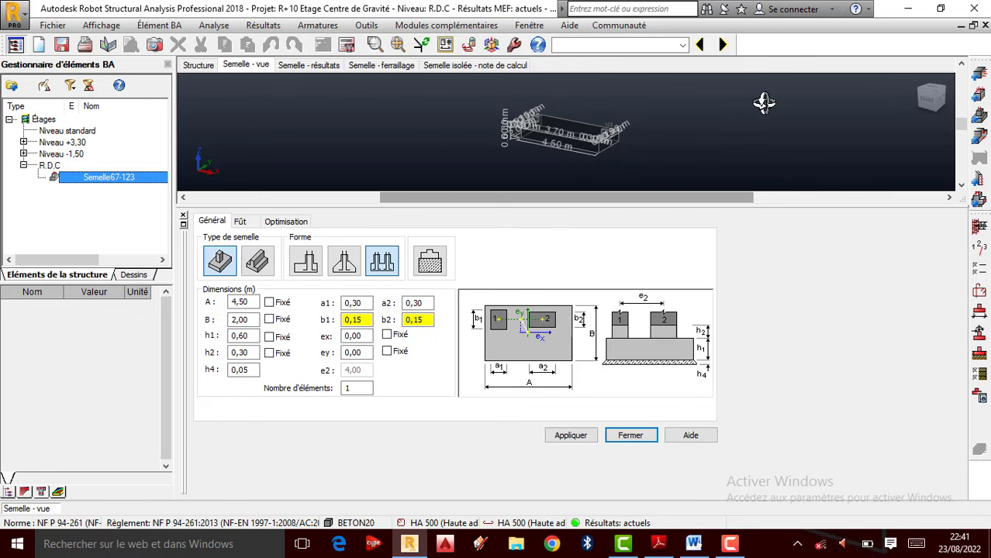
{"action": "middle_click_drag", "start_coordinate": [764, 102], "coordinate": [513, 151], "text": "shift"}
{"action": "scroll", "coordinate": [568, 147], "scroll_direction": "up", "scroll_amount": 5}
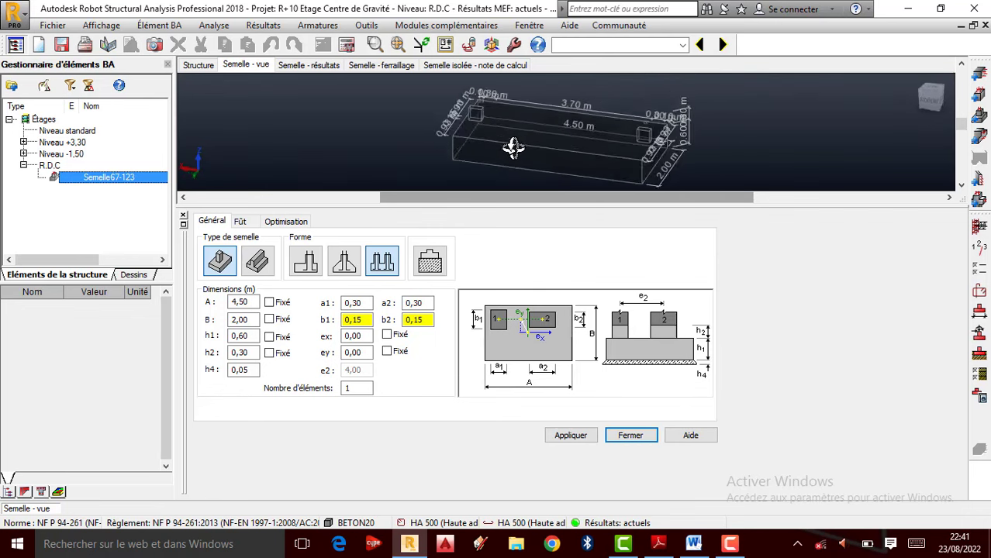
{"action": "middle_click_drag", "start_coordinate": [487, 106], "coordinate": [504, 143], "text": "shift"}
{"action": "scroll", "coordinate": [504, 143], "scroll_direction": "up", "scroll_amount": 2}
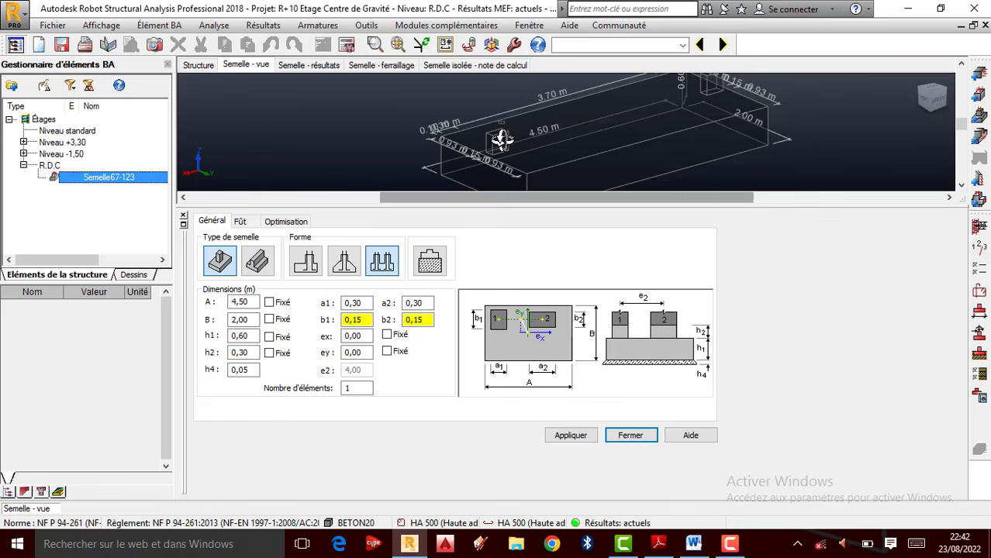
{"action": "middle_click_drag", "start_coordinate": [520, 133], "coordinate": [571, 156], "text": "shift"}
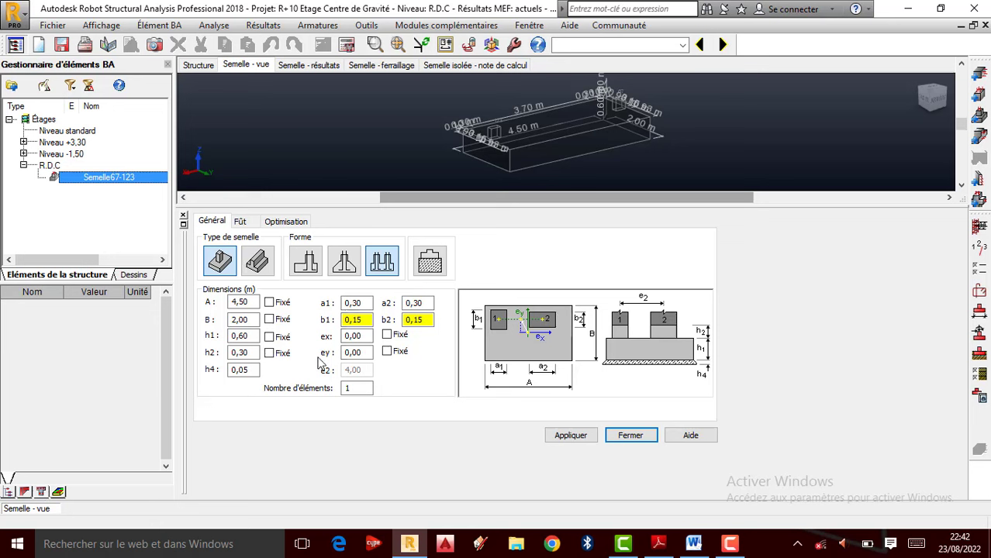
{"action": "left_click_drag", "start_coordinate": [476, 162], "coordinate": [474, 170]}
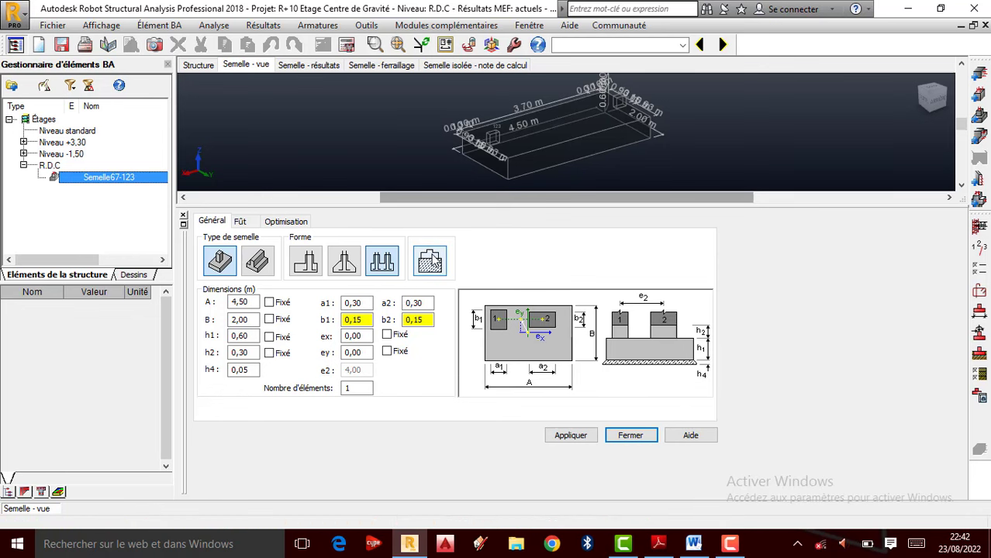
- Review the footing's pedestal and optimisation settings, apply them unchanged, and check the storey parameters
{"action": "left_click", "coordinate": [241, 221]}
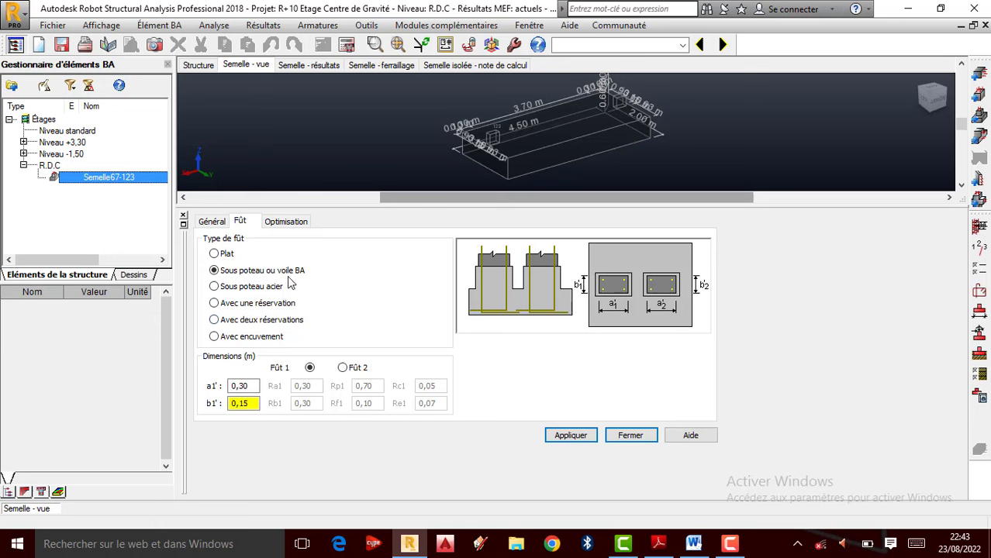
{"action": "left_click", "coordinate": [287, 222]}
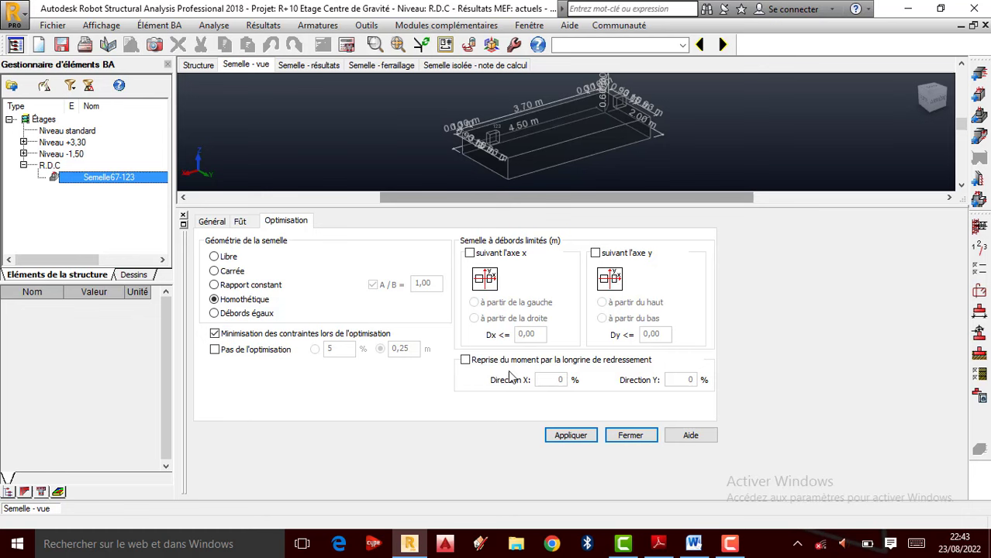
{"action": "left_click", "coordinate": [572, 438]}
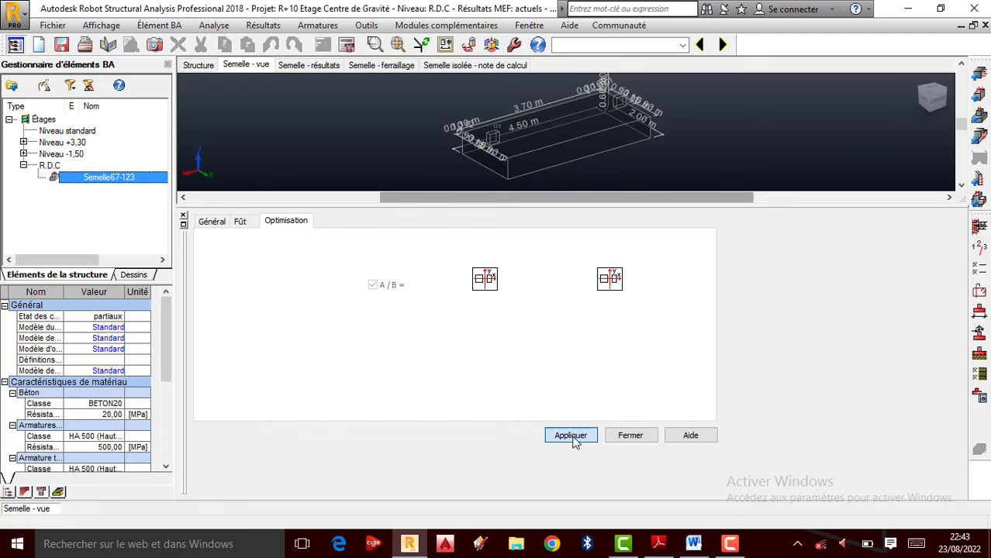
{"action": "left_click", "coordinate": [980, 248]}
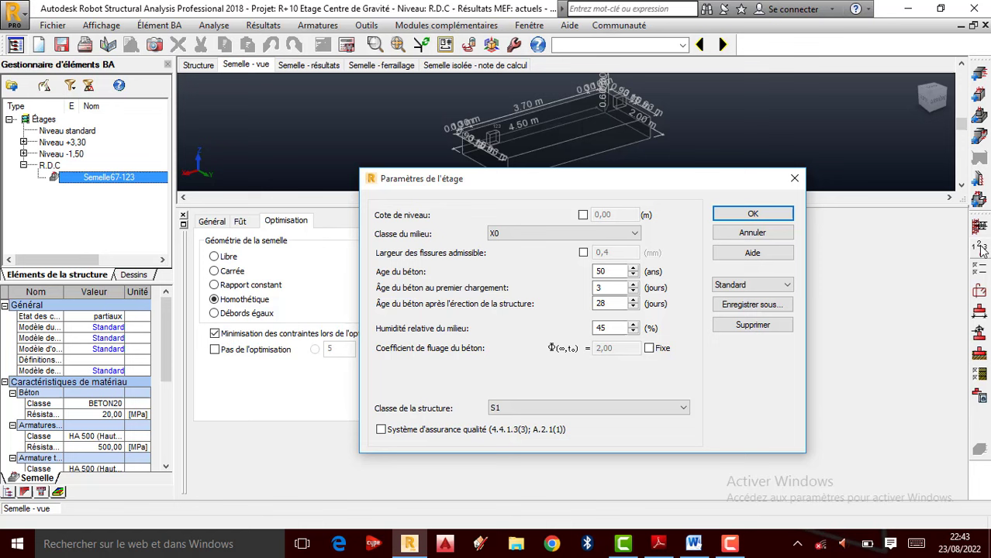
{"action": "left_click", "coordinate": [794, 180]}
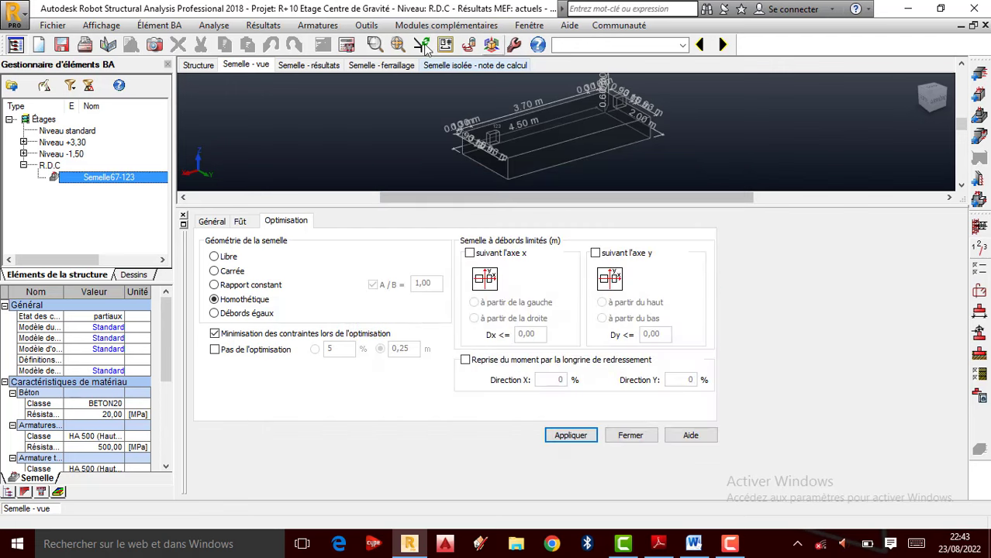
- Set the reinforced concrete design code to BAEL 91 mod. 99 in the job preferences
{"action": "left_click", "coordinate": [366, 25]}
{"action": "left_click", "coordinate": [392, 92]}
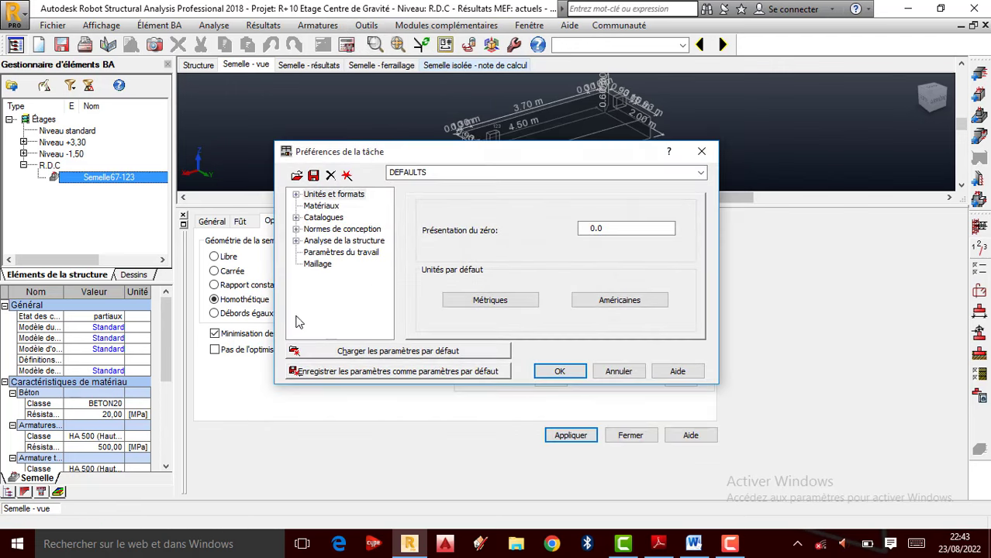
{"action": "left_click", "coordinate": [296, 230]}
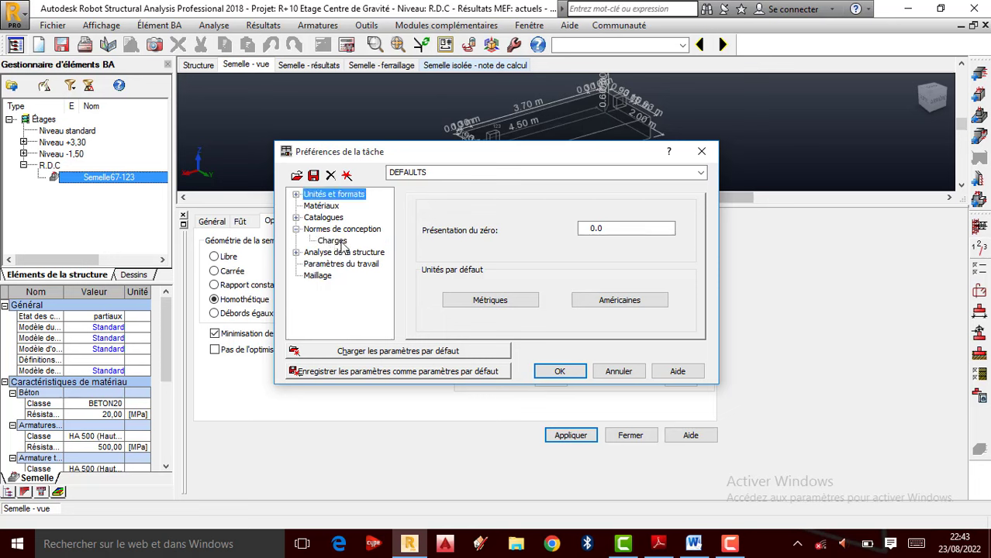
{"action": "double_click", "coordinate": [345, 229]}
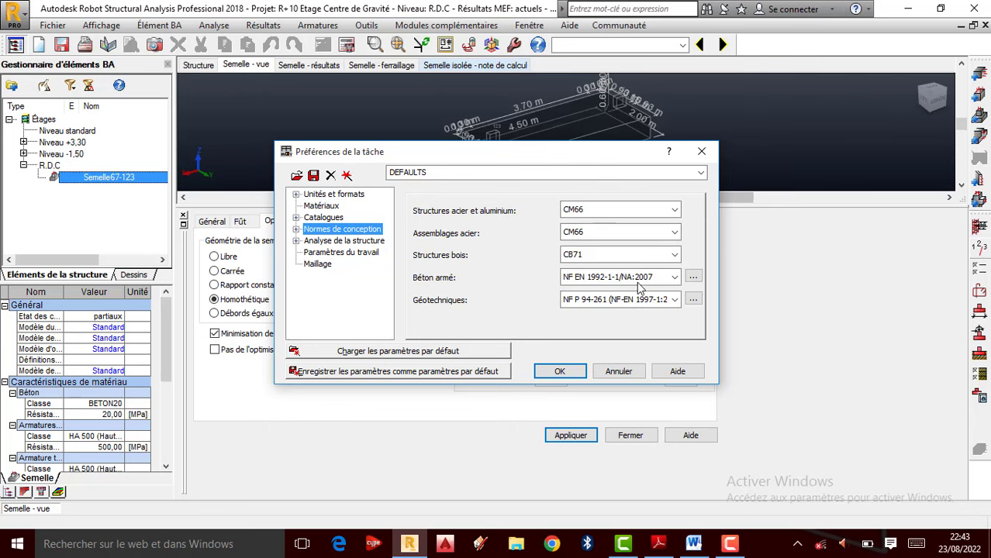
{"action": "left_click", "coordinate": [673, 277]}
{"action": "left_click", "coordinate": [586, 310]}
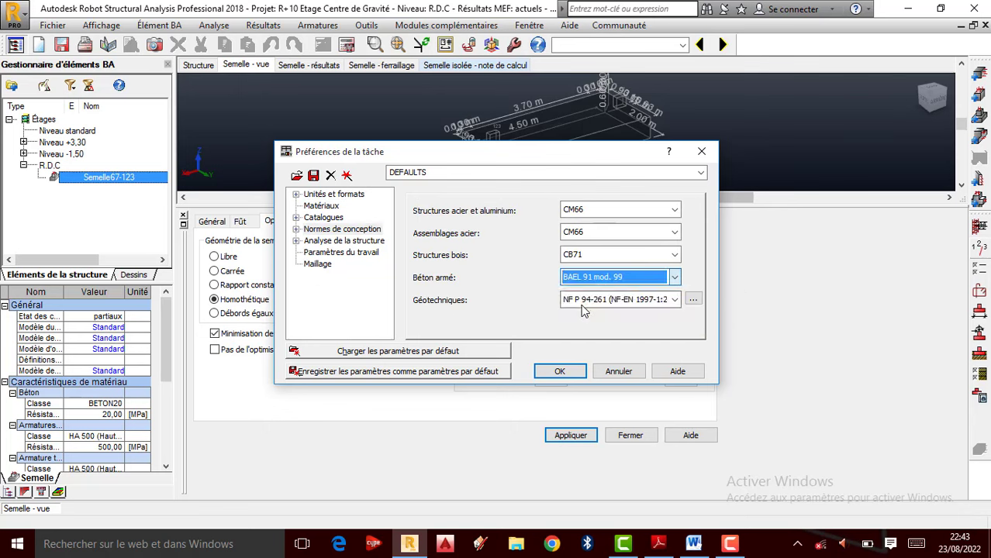
- Set the geotechnical code to DTU 13.12 and accept the preference changes to the structure database
{"action": "left_click", "coordinate": [668, 299]}
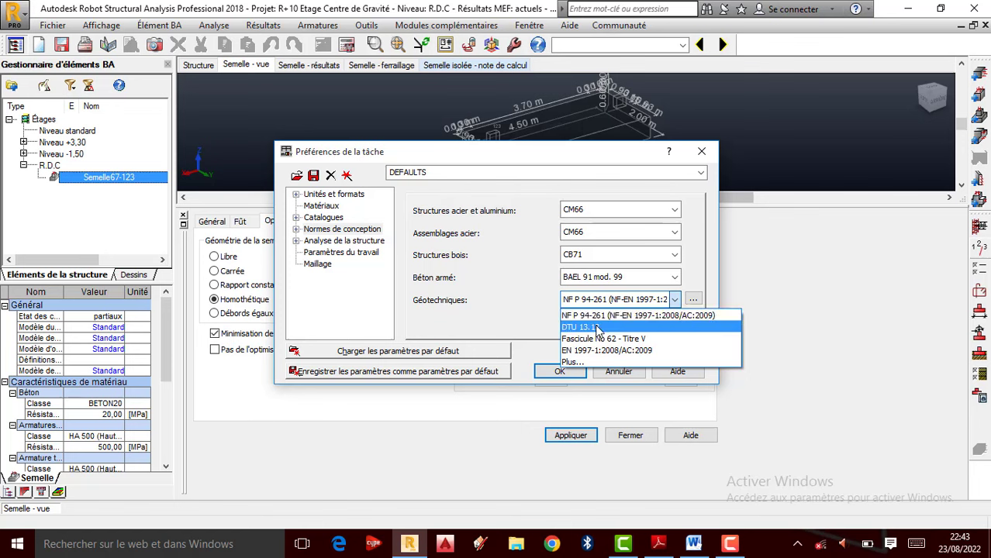
{"action": "left_click", "coordinate": [597, 328]}
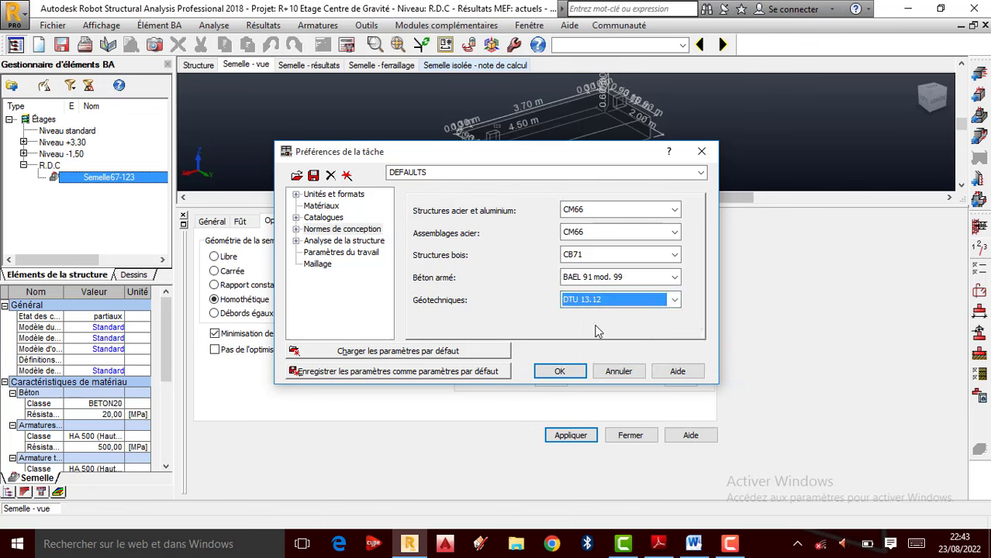
{"action": "left_click", "coordinate": [559, 372]}
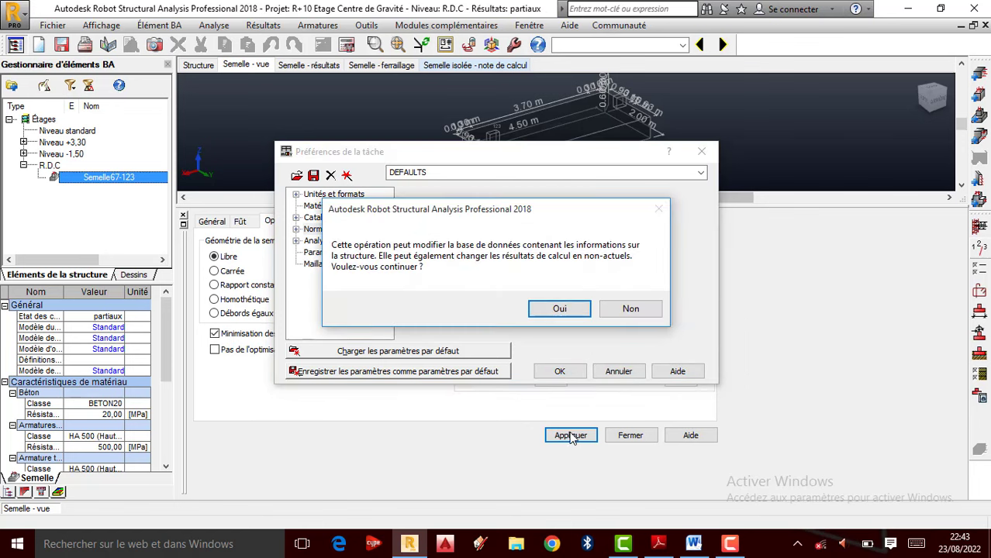
{"action": "left_click", "coordinate": [562, 310]}
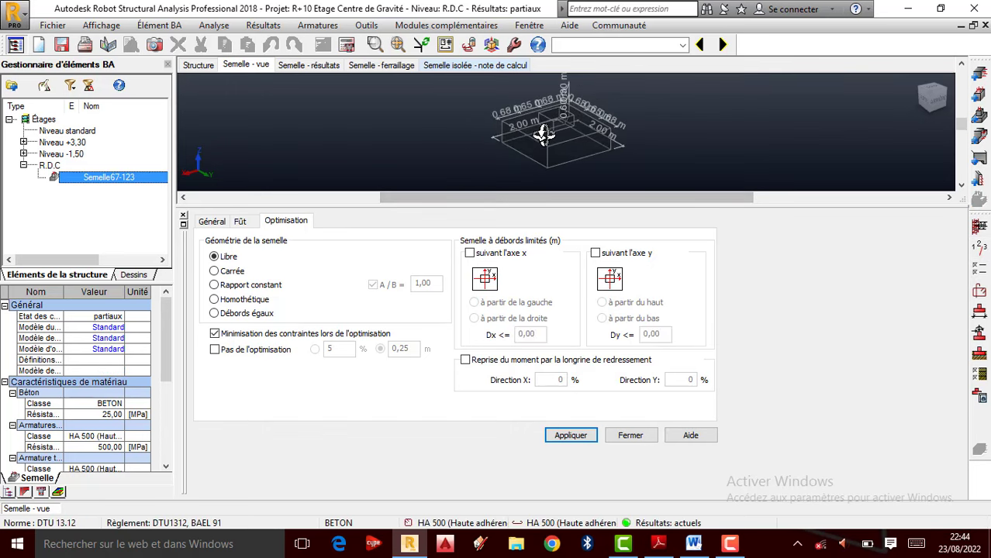
- Examine the geometry of Semelle67-123 under R.D.C in the 3D view and apply its optimisation settings unchanged
{"action": "double_click", "coordinate": [98, 180]}
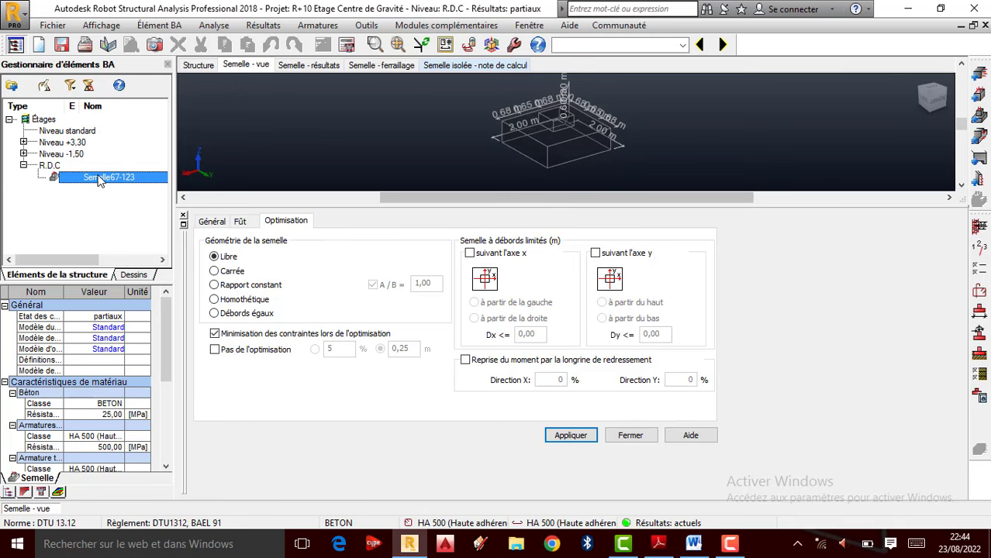
{"action": "mouse_move", "coordinate": [528, 150]}
{"action": "left_mouse_down"}
{"action": "mouse_move", "coordinate": [491, 150]}
{"action": "mouse_move", "coordinate": [514, 143]}
{"action": "left_mouse_up"}
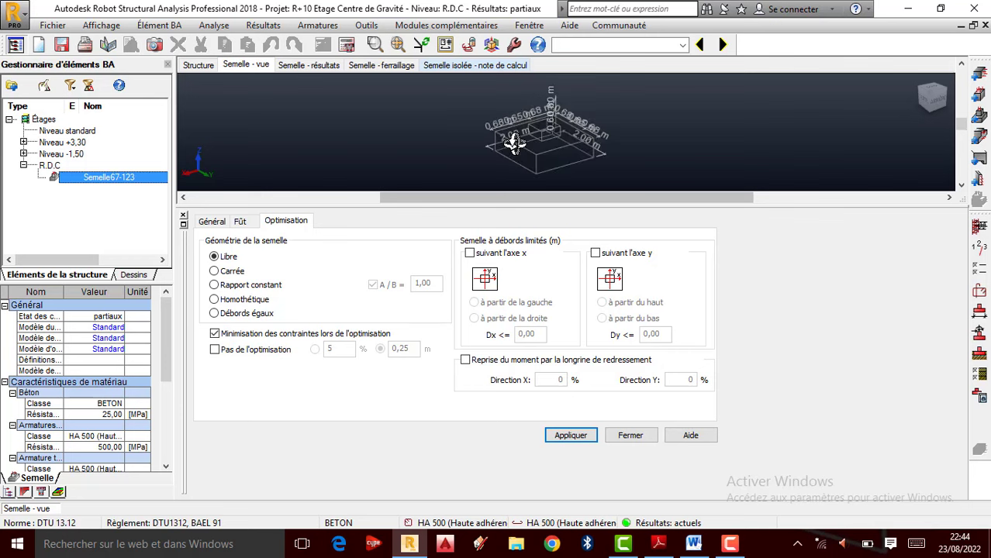
{"action": "scroll", "coordinate": [514, 144], "scroll_direction": "up", "scroll_amount": 3}
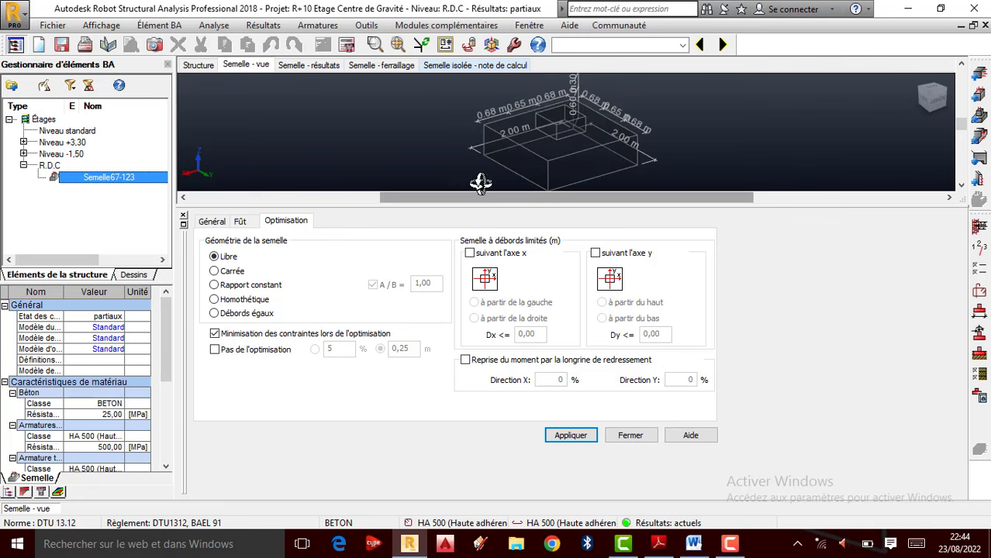
{"action": "double_click", "coordinate": [93, 179]}
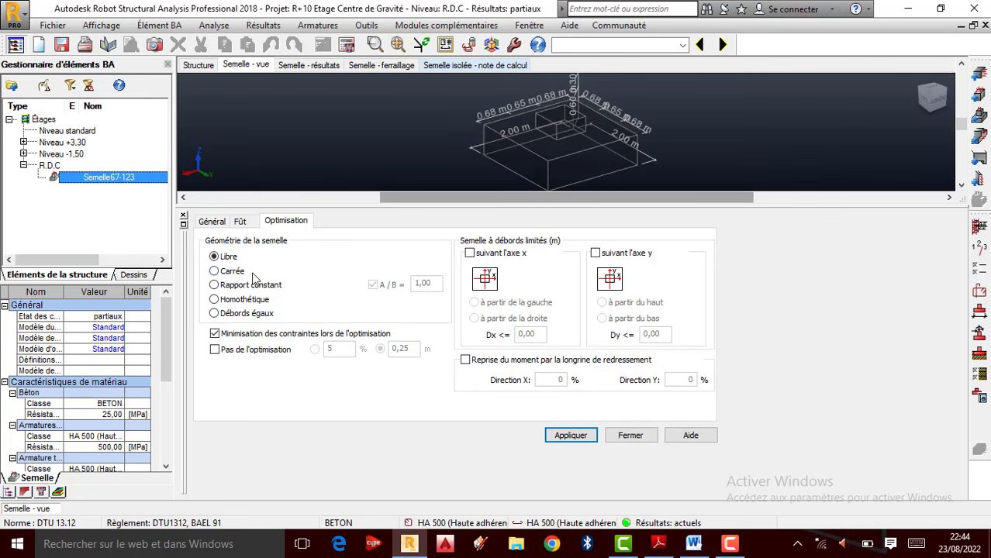
{"action": "left_click", "coordinate": [575, 436]}
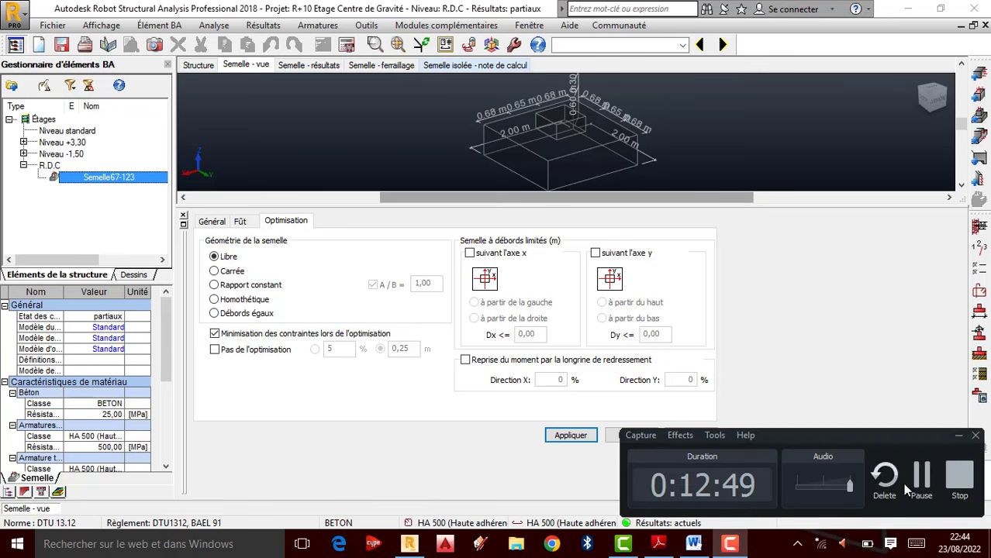
{"action": "middle_click_drag", "start_coordinate": [469, 139], "coordinate": [434, 135]}
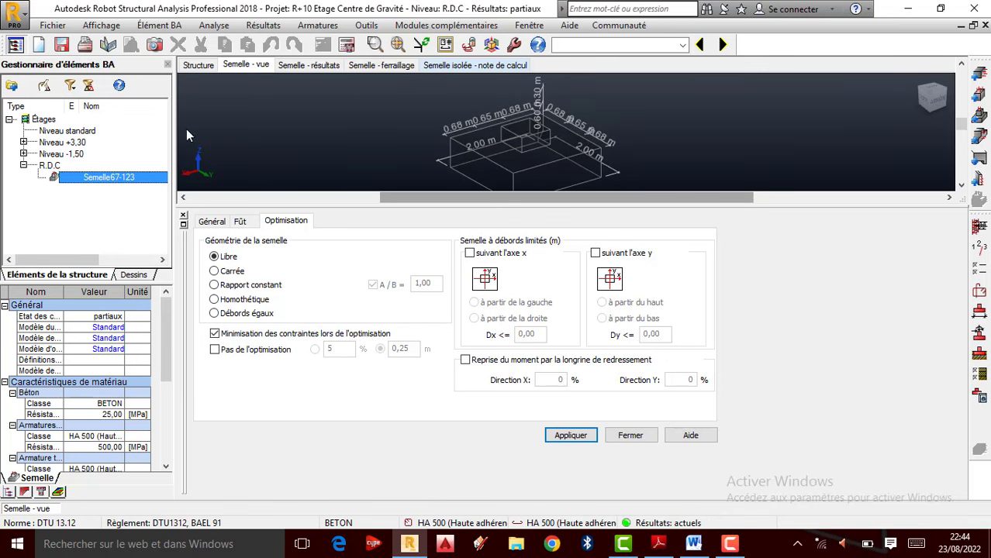
- From the structure model, send nodes 67 and 123 to real reinforcement design with manual combinations and create one footing for both columns
{"action": "left_click", "coordinate": [616, 44]}
{"action": "left_click", "coordinate": [604, 73]}
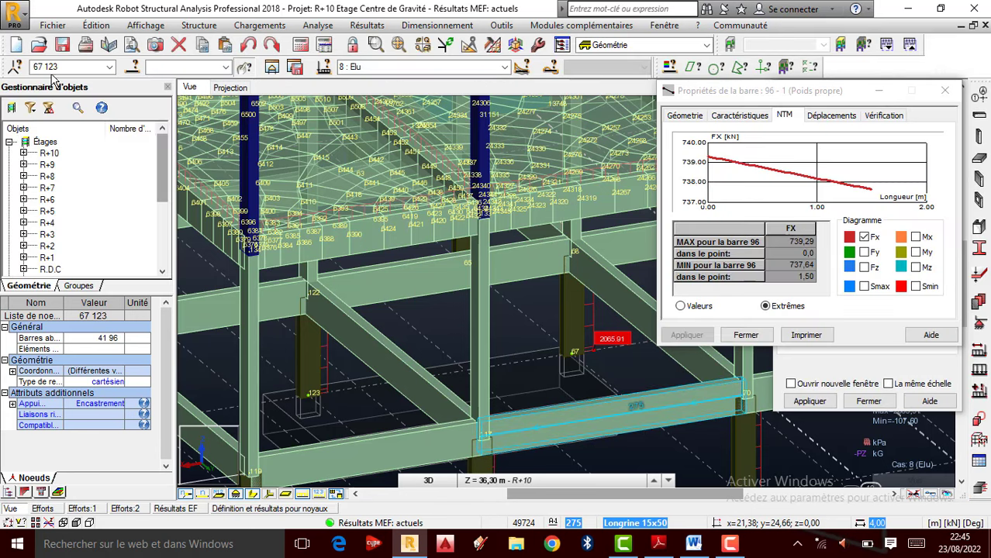
{"action": "left_click", "coordinate": [90, 67]}
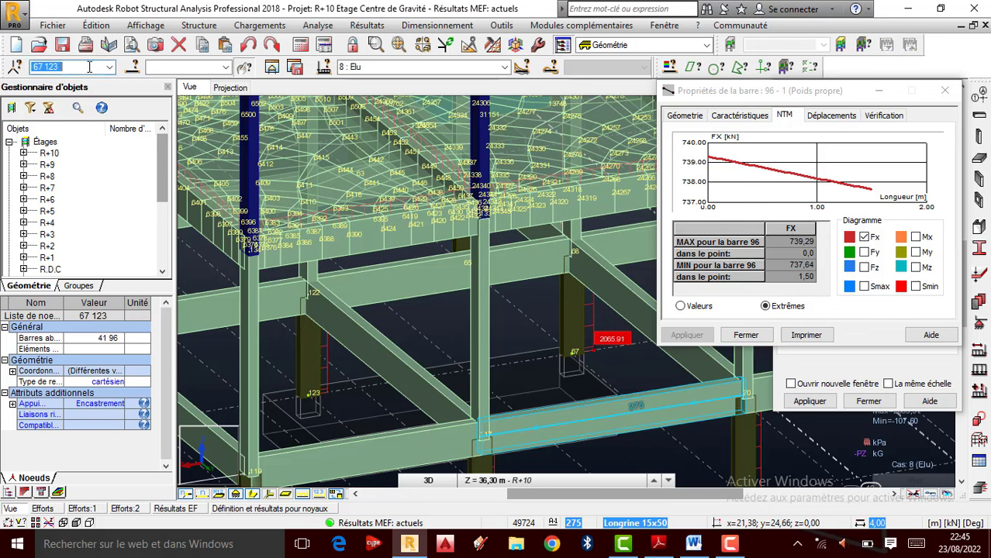
{"action": "left_click", "coordinate": [89, 67]}
{"action": "left_click", "coordinate": [438, 26]}
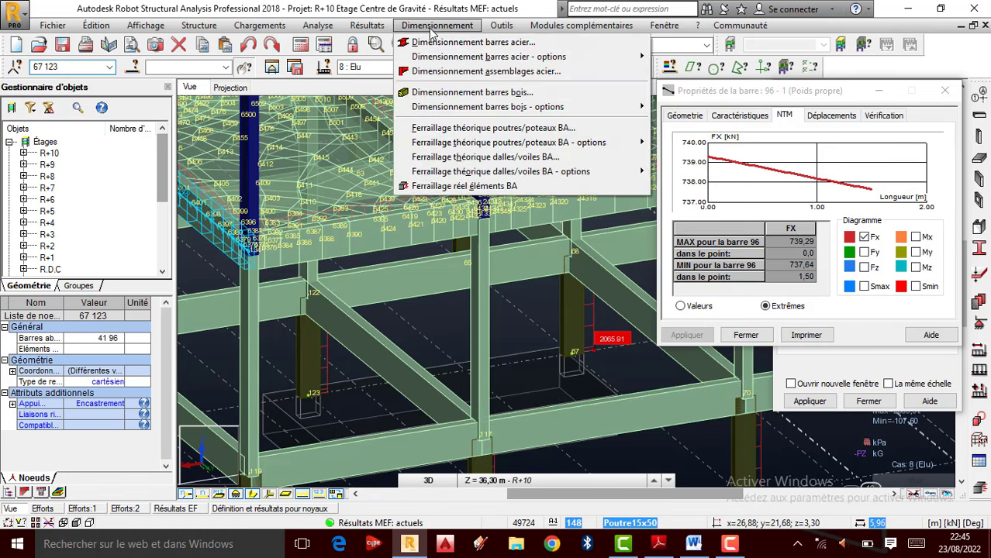
{"action": "left_click", "coordinate": [455, 189]}
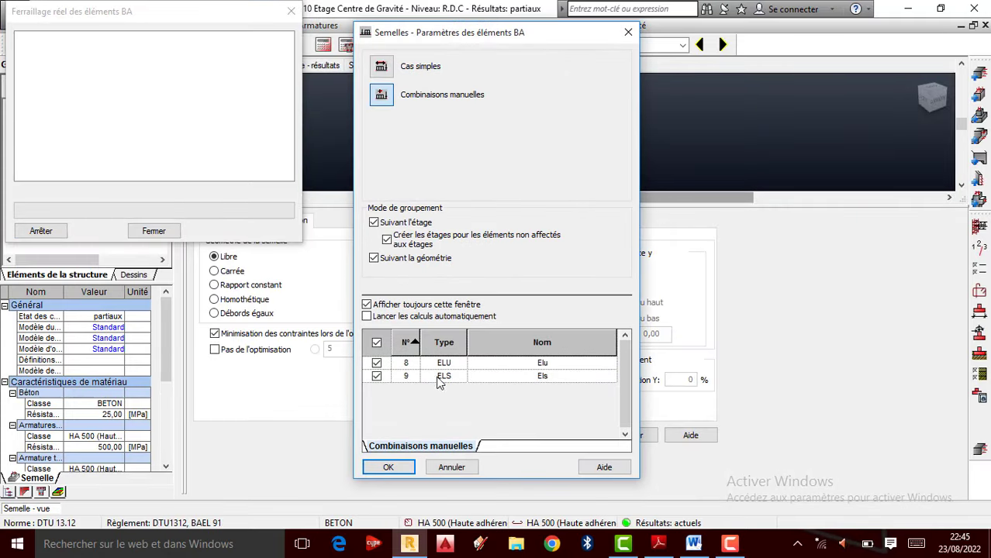
{"action": "left_click", "coordinate": [376, 376]}
{"action": "left_click", "coordinate": [391, 468]}
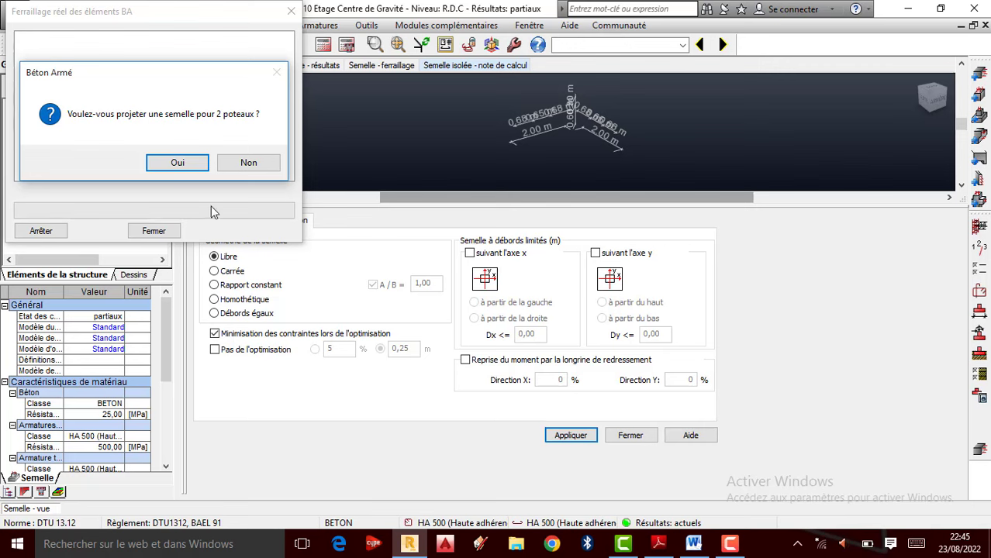
{"action": "left_click", "coordinate": [177, 162]}
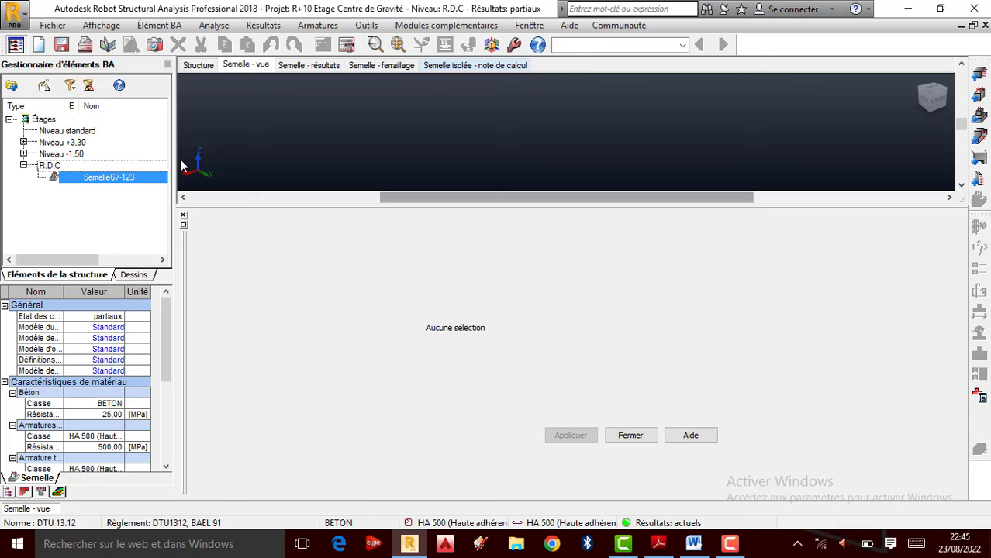
- Open the regenerated R.D.C footing and review its two-column geometry, general dimensions and pedestal settings
{"action": "left_click", "coordinate": [94, 183]}
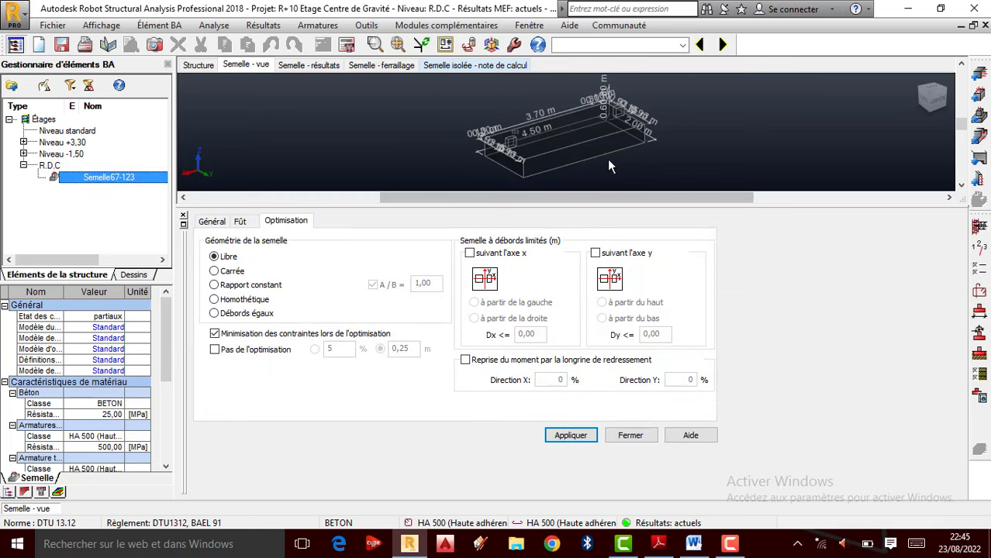
{"action": "scroll", "coordinate": [592, 158], "scroll_direction": "up", "scroll_amount": 2}
{"action": "scroll", "coordinate": [543, 142], "scroll_direction": "down", "scroll_amount": 1}
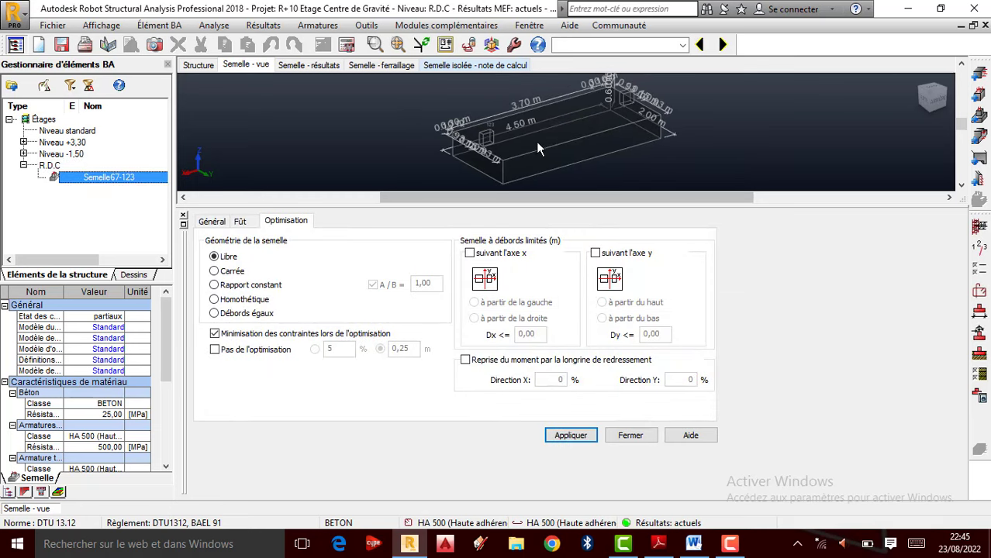
{"action": "left_click", "coordinate": [211, 221]}
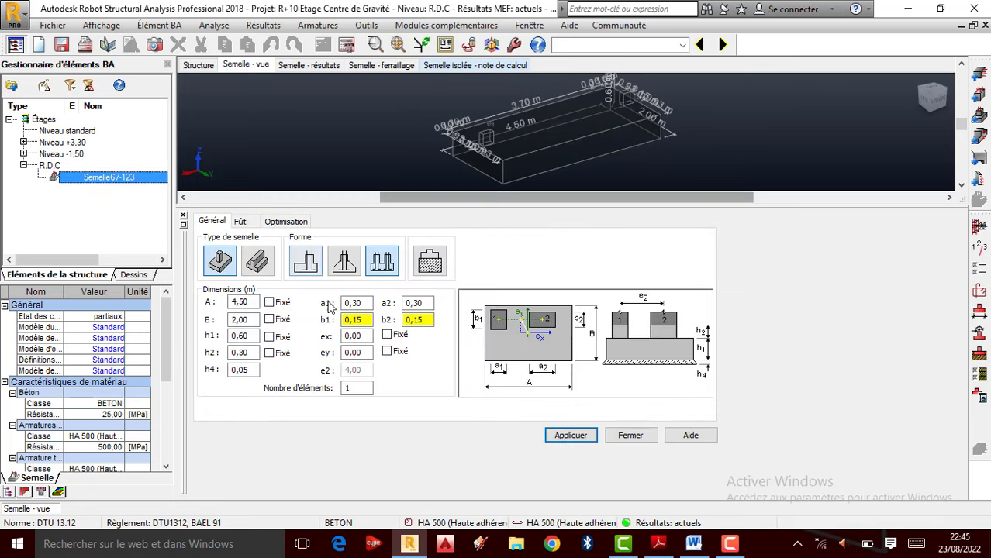
{"action": "left_click", "coordinate": [245, 223]}
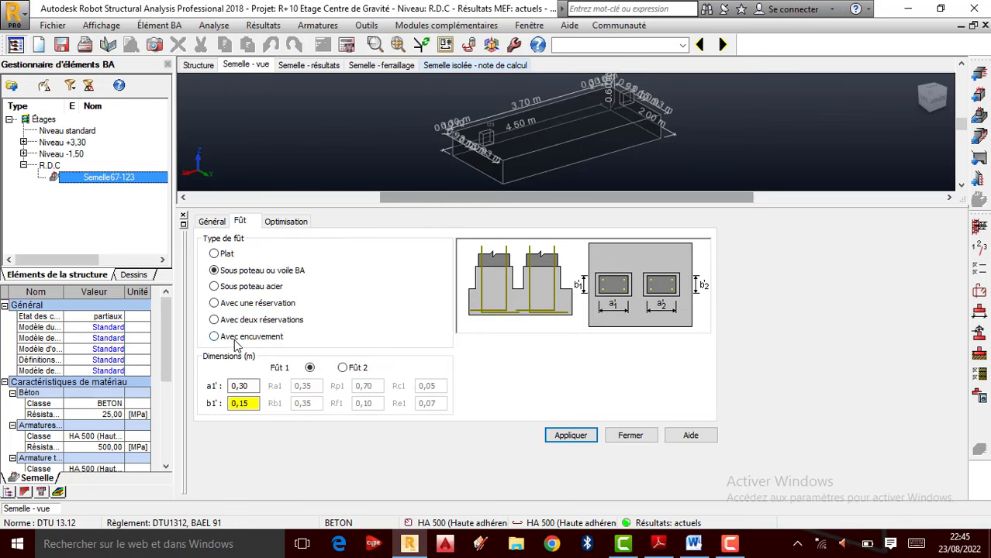
- Apply Homothétique as the footing's optimisation geometry and accept the storey parameters with peu préjudiciable cracking and a non agressif environment
{"action": "left_click", "coordinate": [284, 221]}
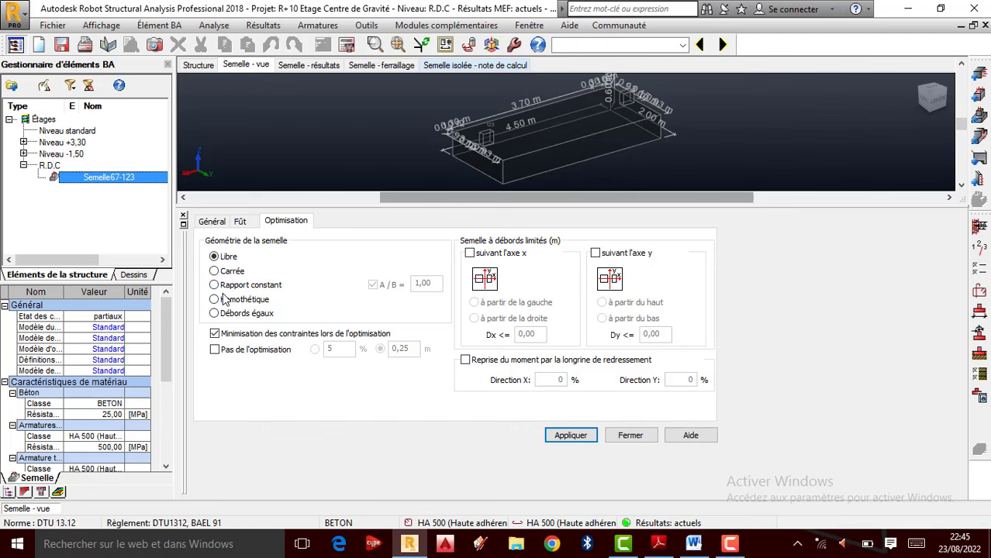
{"action": "left_click", "coordinate": [217, 300]}
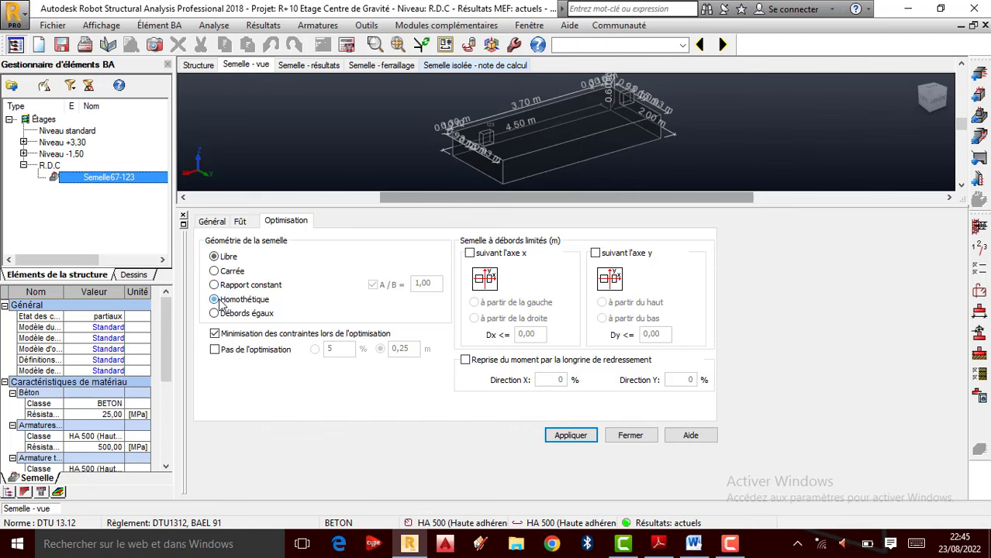
{"action": "left_click", "coordinate": [568, 438]}
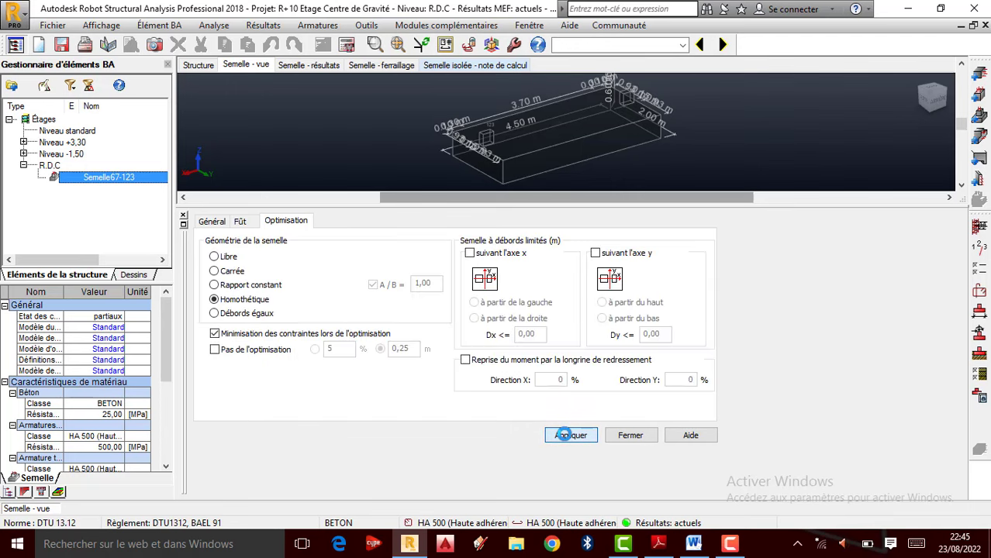
{"action": "left_click", "coordinate": [980, 250]}
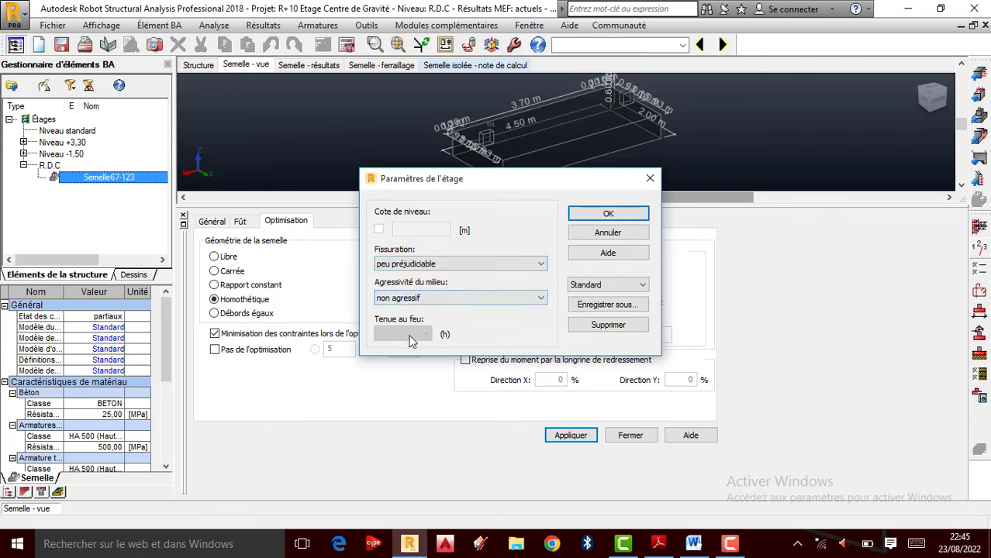
{"action": "left_click", "coordinate": [622, 214]}
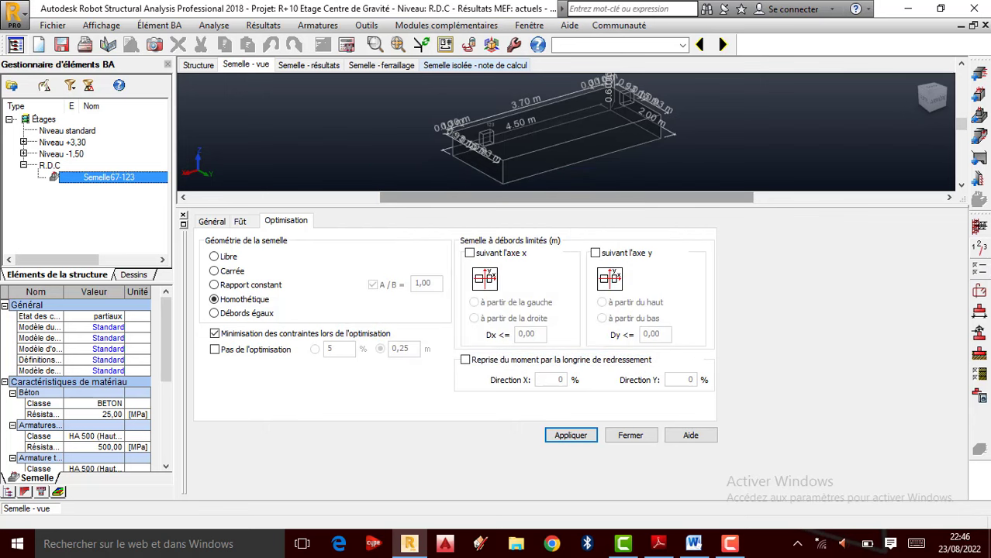
- In the calculation options, set the footing's concrete to BETON25 with a unit weight of 2500 kg/m3
{"action": "left_click", "coordinate": [983, 274]}
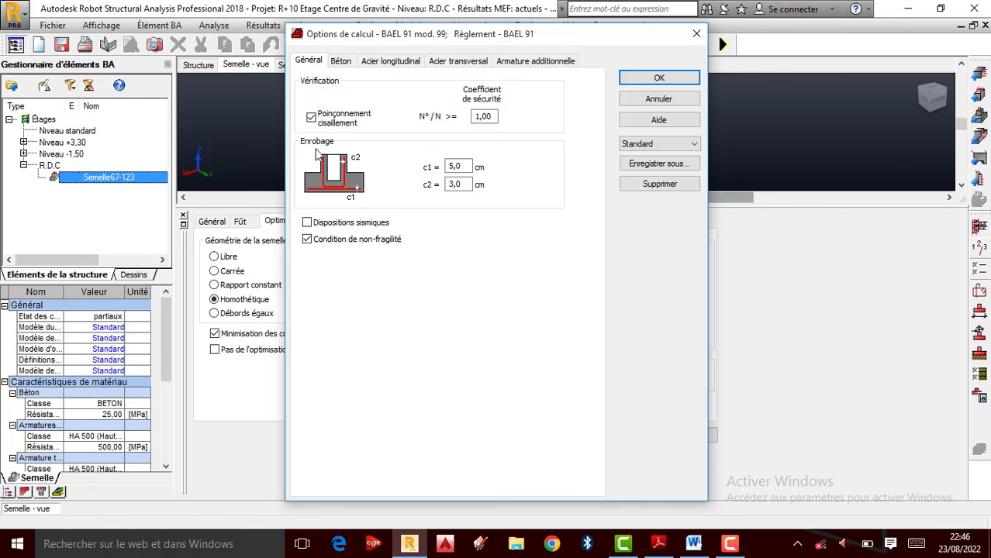
{"action": "left_click", "coordinate": [341, 66]}
{"action": "left_click", "coordinate": [497, 108]}
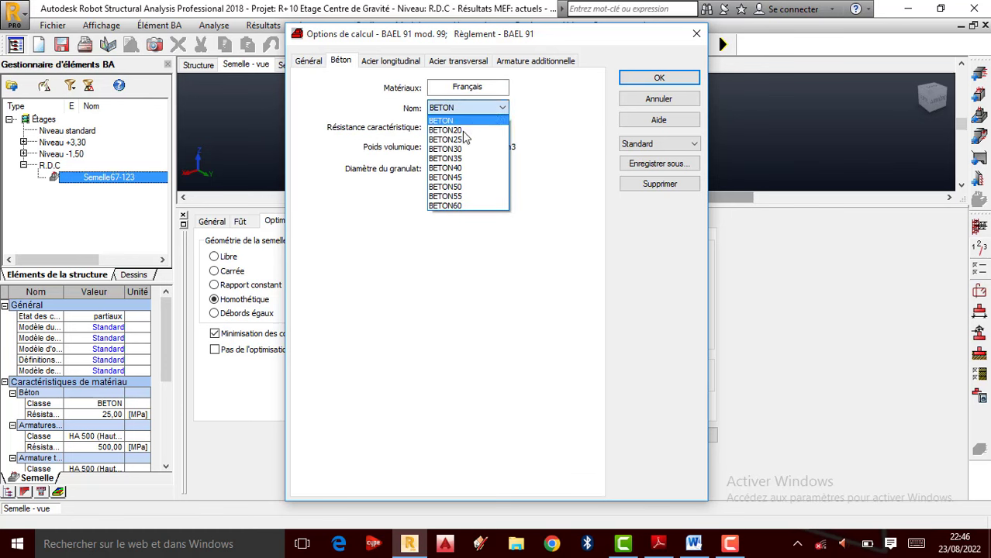
{"action": "left_click", "coordinate": [465, 137]}
{"action": "double_click", "coordinate": [466, 129]}
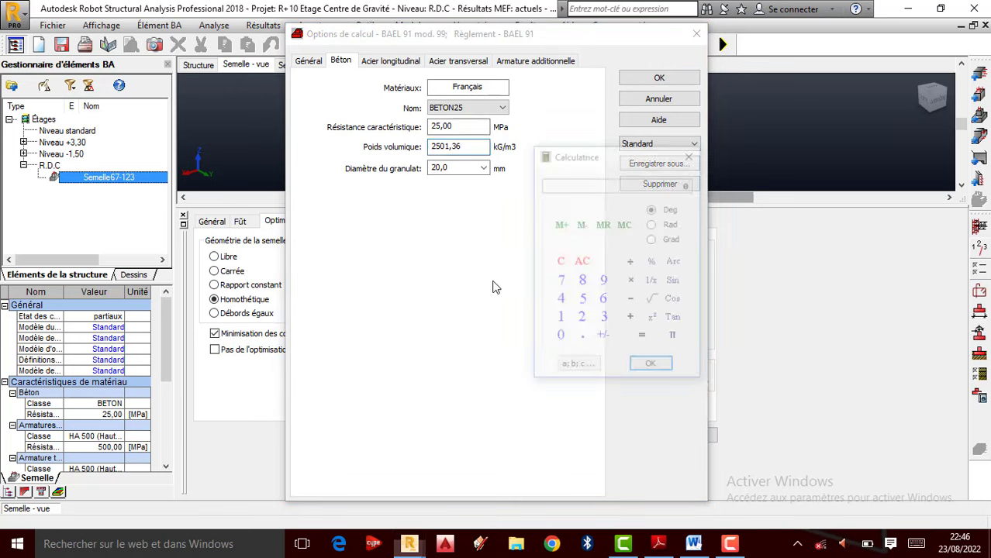
{"action": "left_click", "coordinate": [582, 319]}
{"action": "left_click", "coordinate": [581, 300]}
{"action": "left_click", "coordinate": [560, 337]}
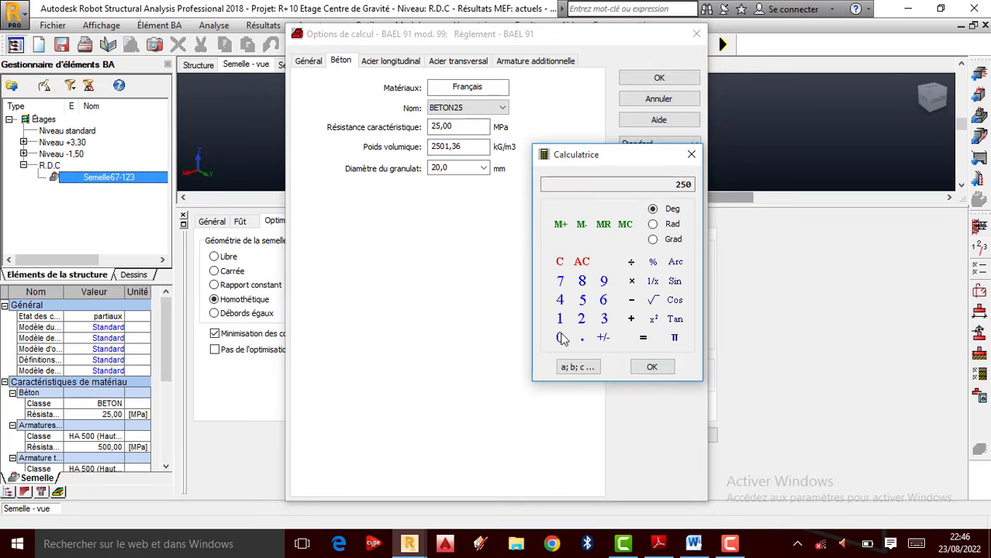
{"action": "left_click", "coordinate": [560, 338]}
{"action": "left_click", "coordinate": [652, 367]}
{"action": "left_click", "coordinate": [691, 155]}
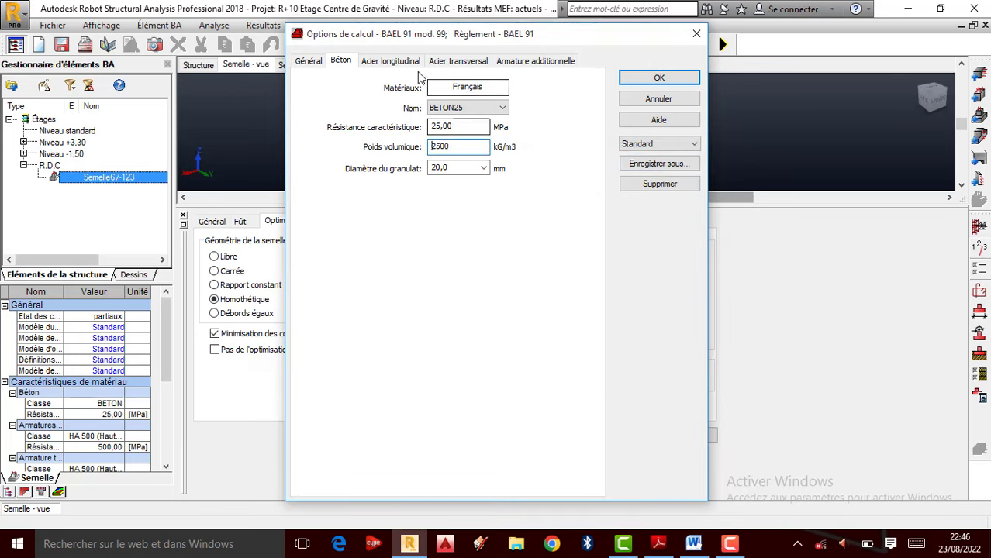
- Set the longitudinal steel class to HA 400 and allow only the 14 and 16 mm bar diameters
{"action": "left_click", "coordinate": [390, 61]}
{"action": "left_click", "coordinate": [411, 124]}
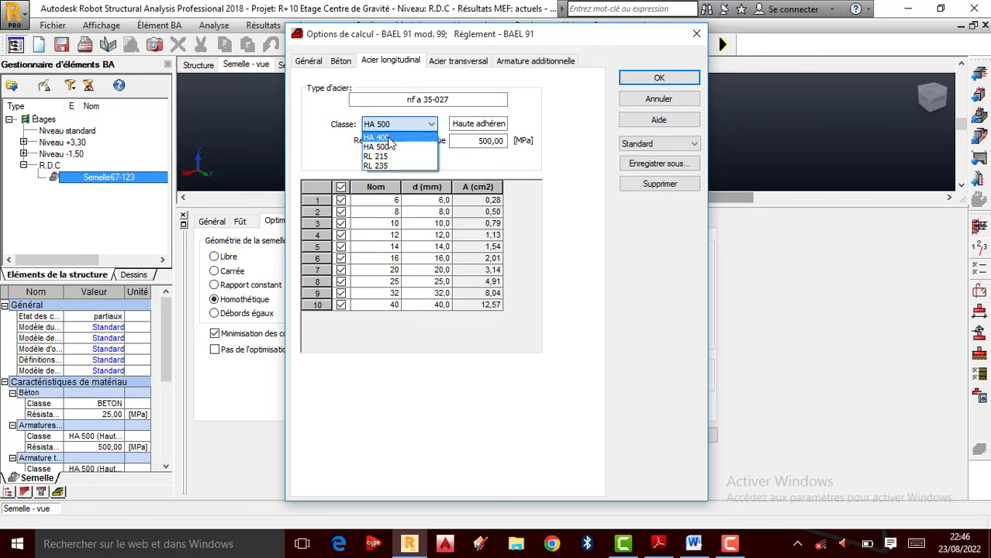
{"action": "left_click", "coordinate": [391, 142]}
{"action": "left_click", "coordinate": [341, 187]}
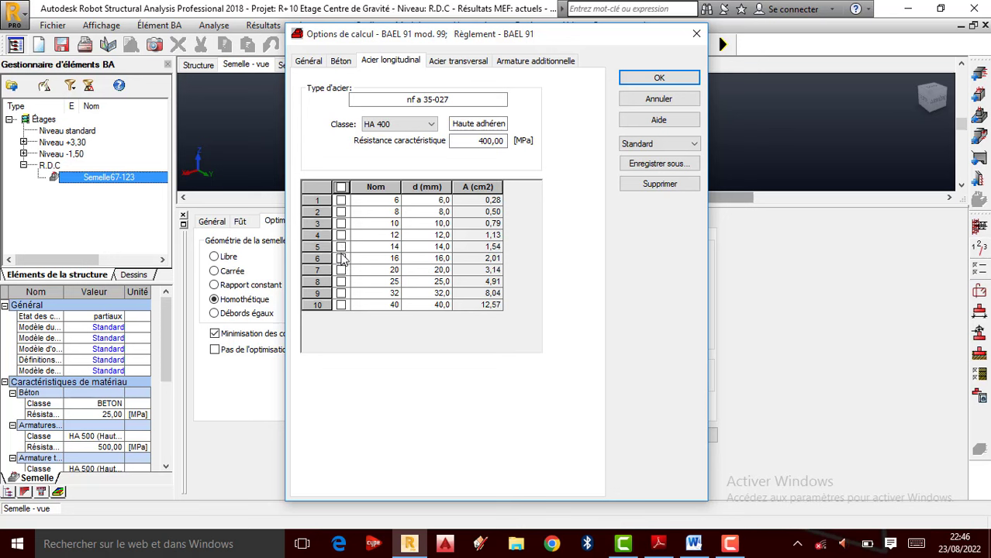
{"action": "left_click", "coordinate": [341, 246]}
{"action": "left_click", "coordinate": [341, 259]}
- Set the transverse steel class to HA 400 and allow only the 6 and 8 mm bar diameters
{"action": "left_click", "coordinate": [457, 61]}
{"action": "left_click", "coordinate": [411, 124]}
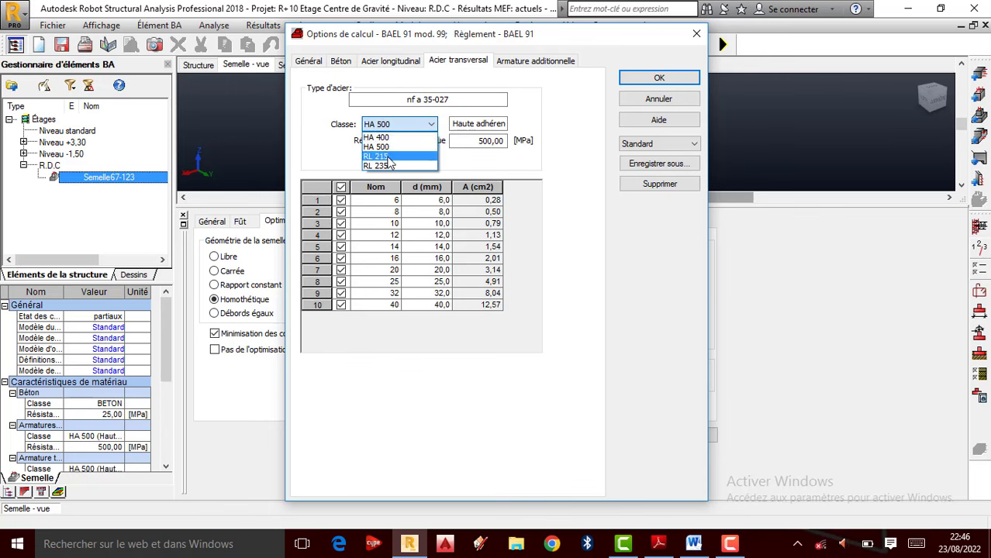
{"action": "left_click", "coordinate": [384, 137]}
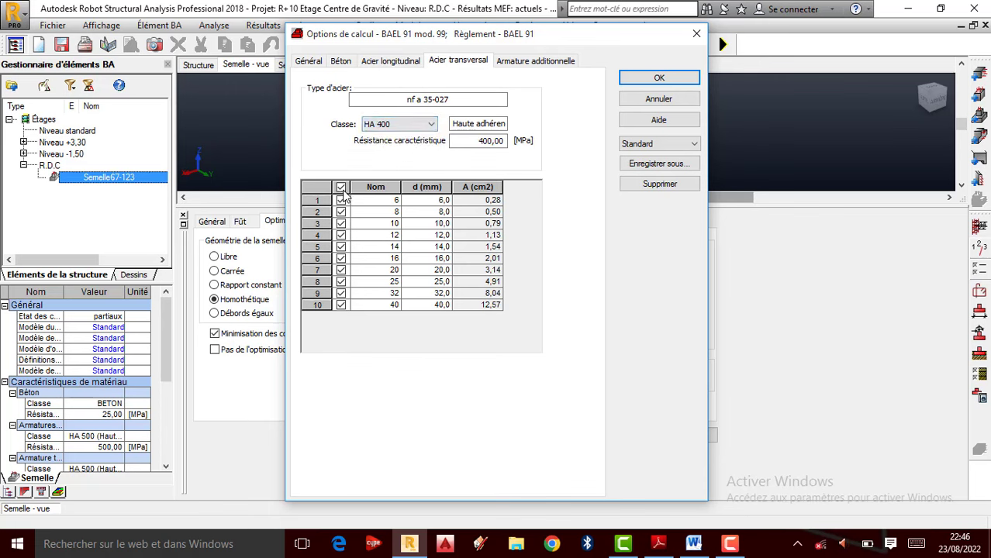
{"action": "left_click", "coordinate": [342, 187]}
{"action": "left_click", "coordinate": [341, 200]}
{"action": "left_click", "coordinate": [341, 212]}
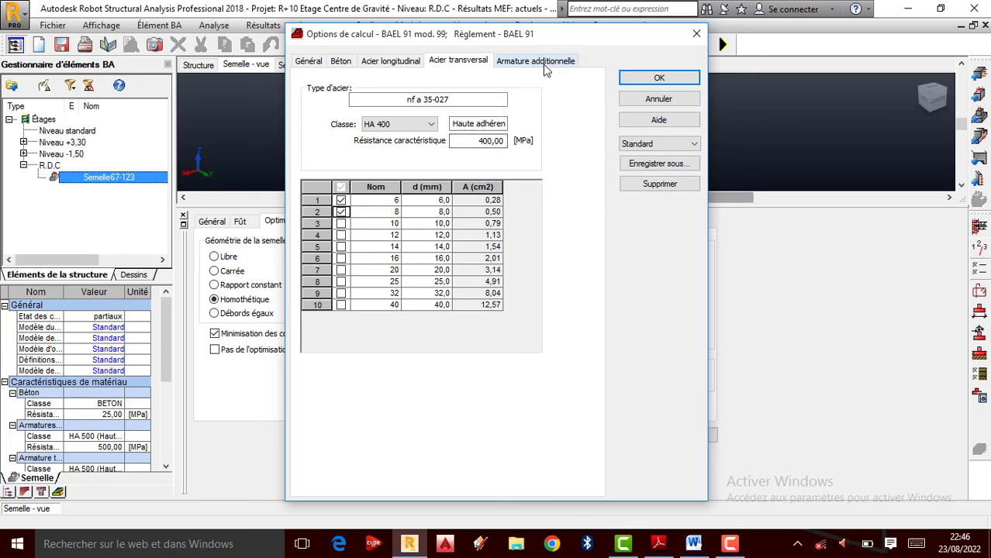
- Set the additional reinforcement to HA 400 with only 14, 16 and 20 mm bars, and accept the calculation options
{"action": "left_click", "coordinate": [535, 61]}
{"action": "left_click", "coordinate": [408, 123]}
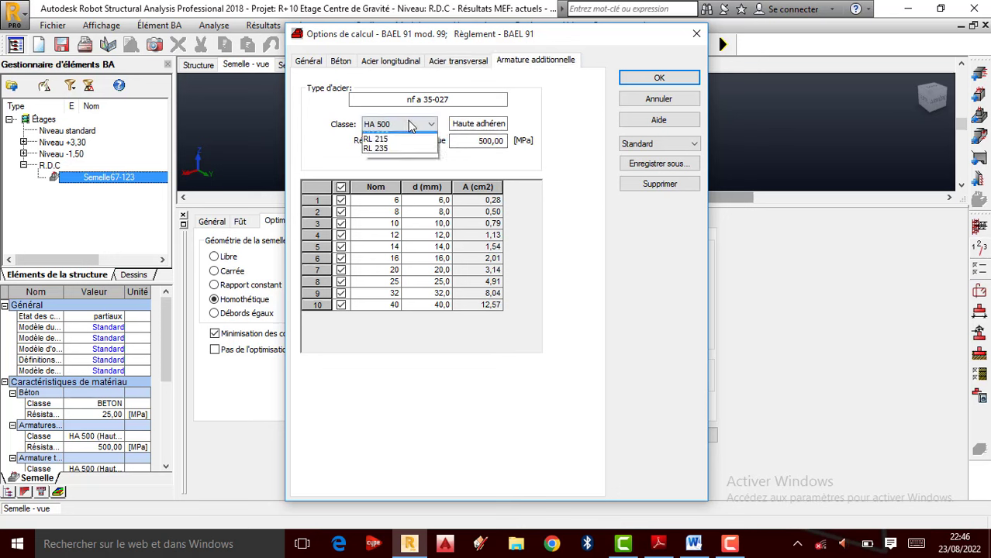
{"action": "left_click", "coordinate": [342, 187]}
{"action": "left_click", "coordinate": [341, 187]}
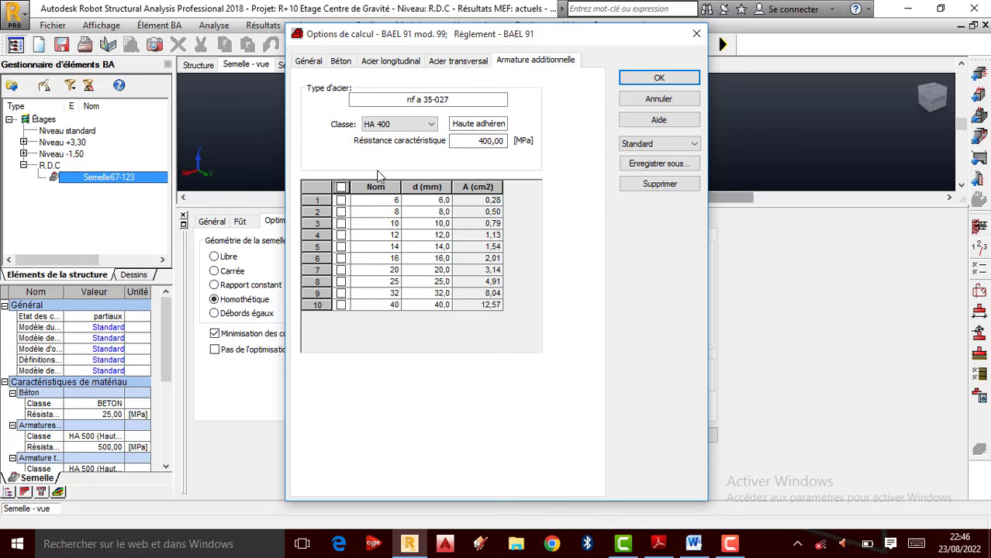
{"action": "left_click", "coordinate": [341, 247]}
{"action": "left_click", "coordinate": [341, 258]}
{"action": "left_click", "coordinate": [341, 269]}
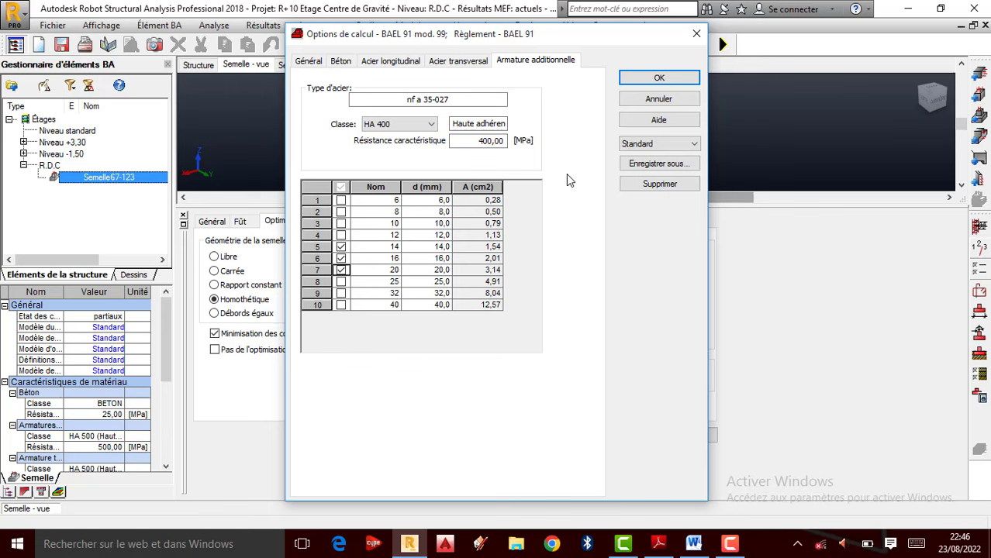
{"action": "left_click", "coordinate": [659, 79]}
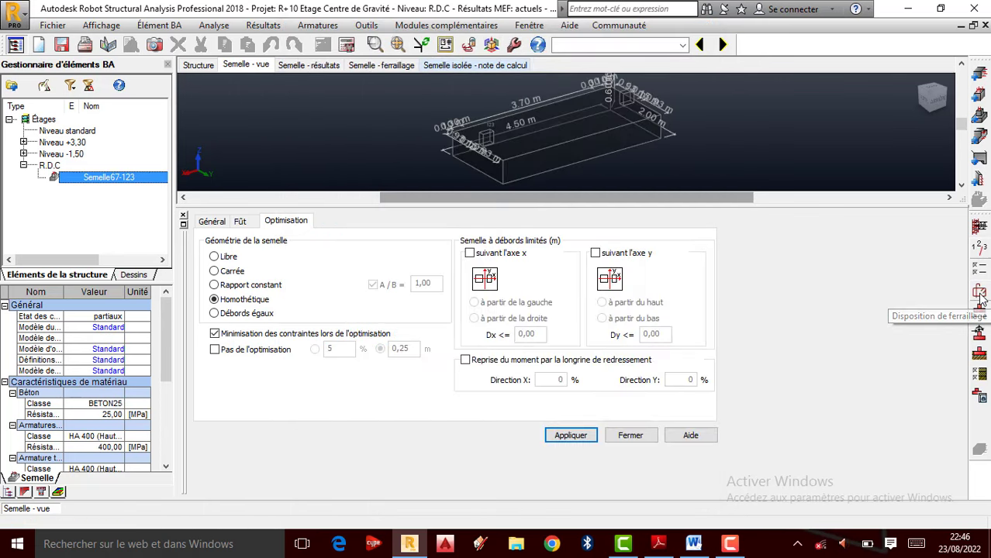
- Review the footing and shaft reinforcement layout, keep the advanced options, and set the minimum starter-bar length to 0.70 m
{"action": "left_click", "coordinate": [979, 293]}
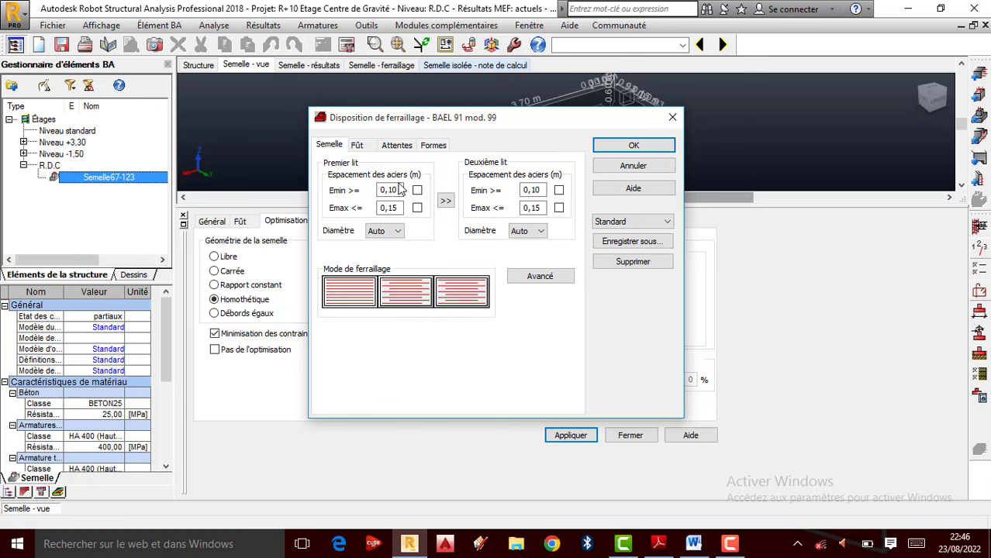
{"action": "left_click", "coordinate": [532, 279]}
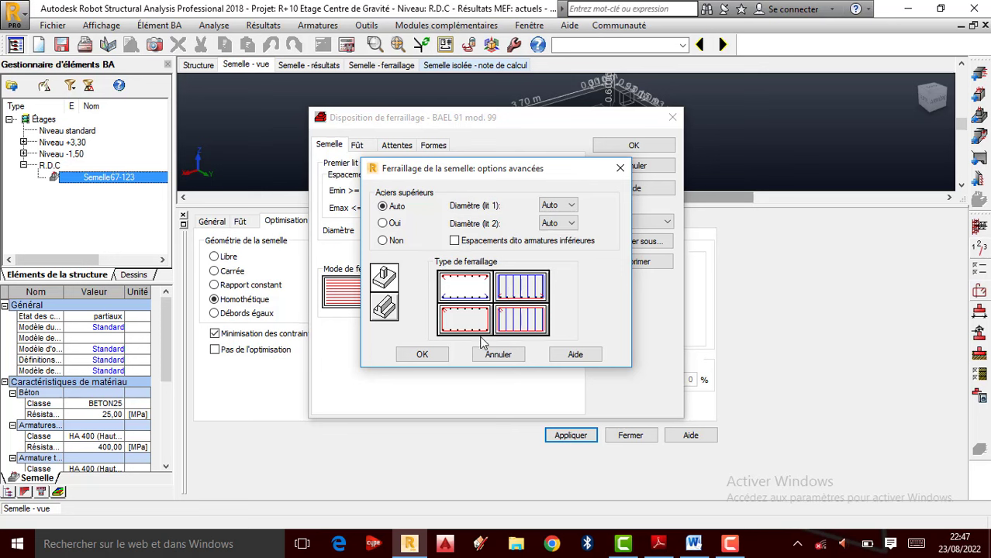
{"action": "left_click", "coordinate": [430, 356]}
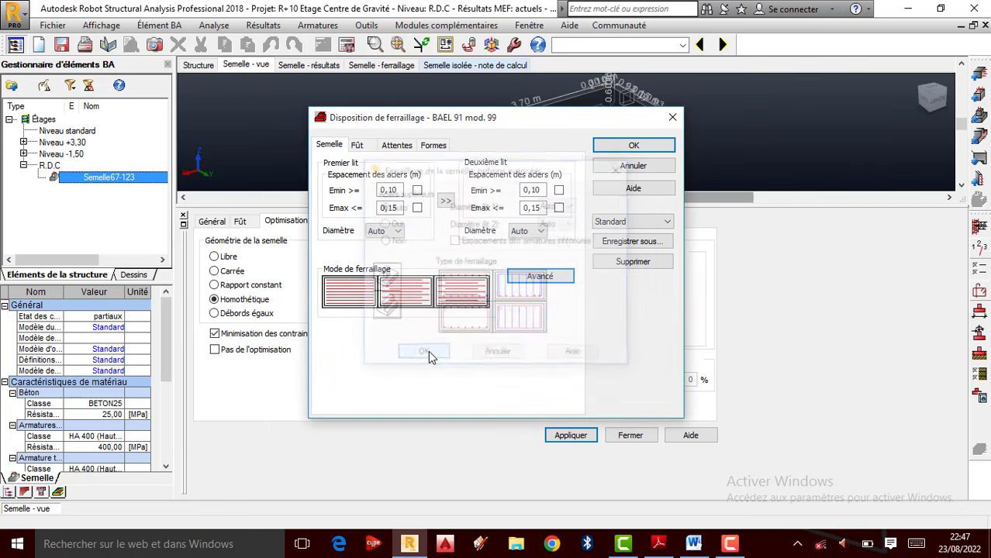
{"action": "left_click", "coordinate": [358, 145]}
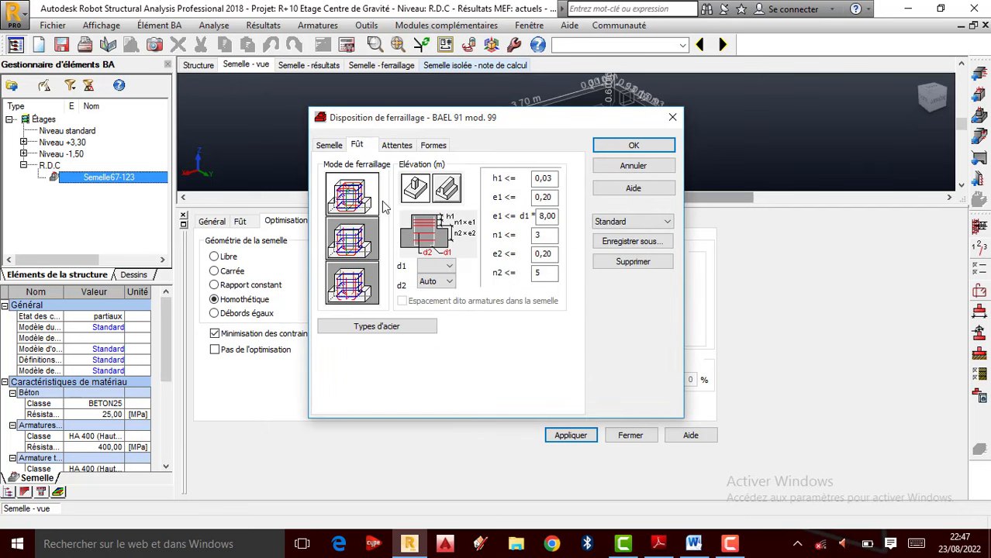
{"action": "left_click", "coordinate": [396, 145]}
{"action": "double_click", "coordinate": [421, 212]}
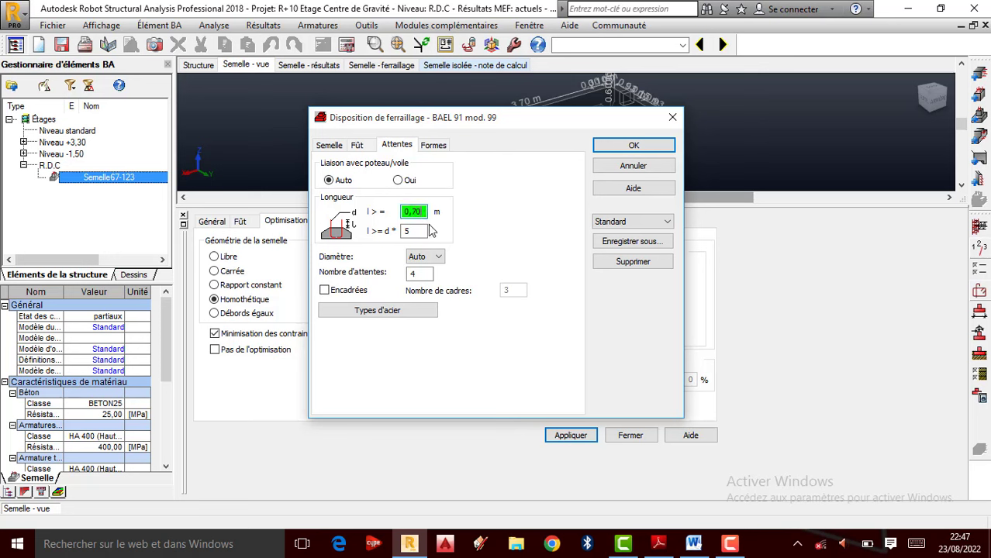
- For the main bar shape, turn off hooks only if necessary and require a hook base length of at least 5 cm
{"action": "left_click", "coordinate": [433, 146]}
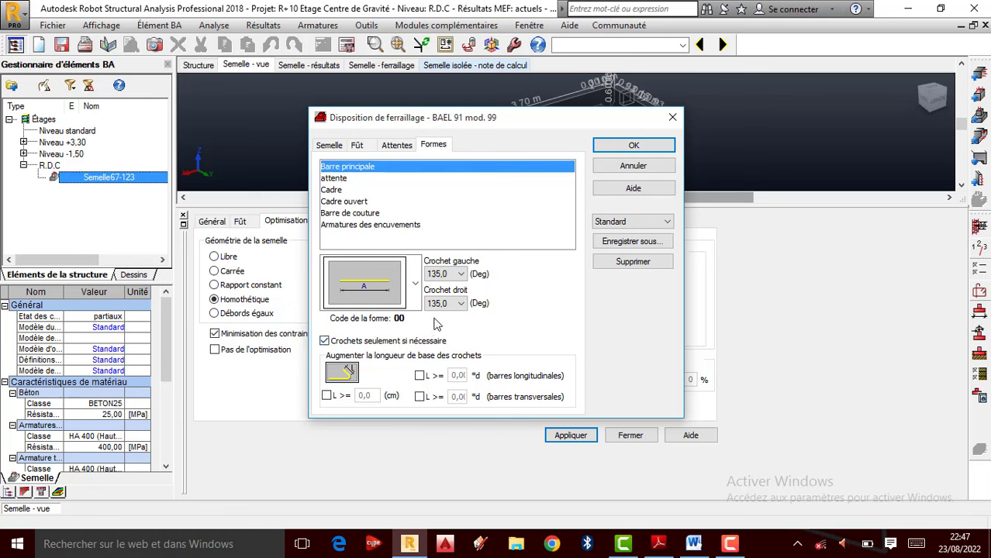
{"action": "left_click", "coordinate": [460, 303]}
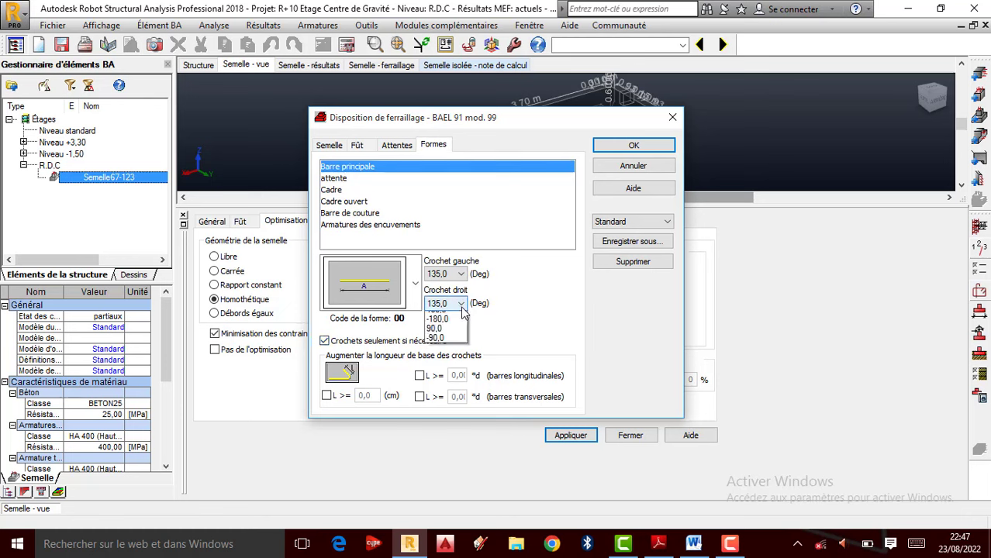
{"action": "left_click", "coordinate": [326, 345]}
{"action": "left_click", "coordinate": [327, 396]}
{"action": "left_click_drag", "start_coordinate": [357, 396], "coordinate": [384, 400]}
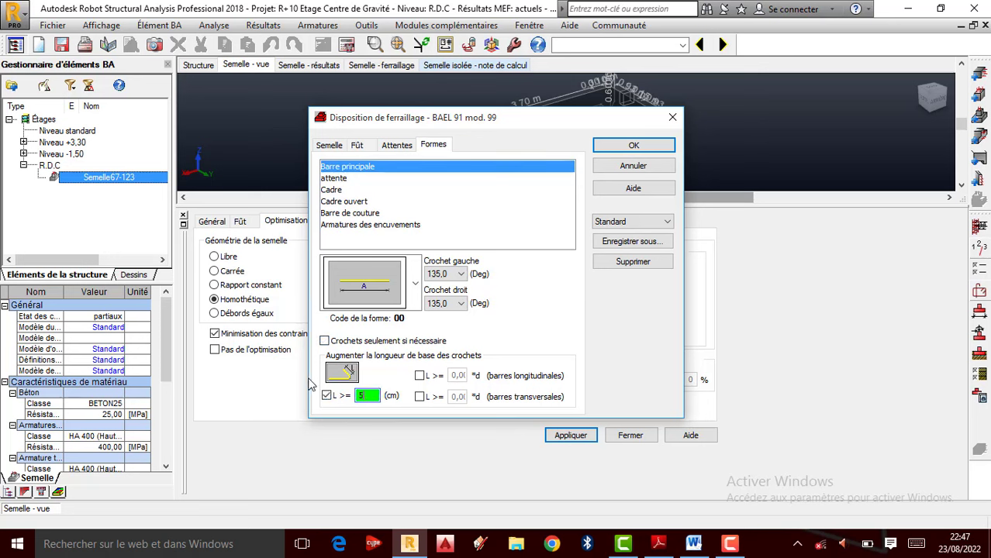
- Set the main bar's left and right hooks to 90 degrees and accept the reinforcement layout
{"action": "left_click", "coordinate": [448, 274]}
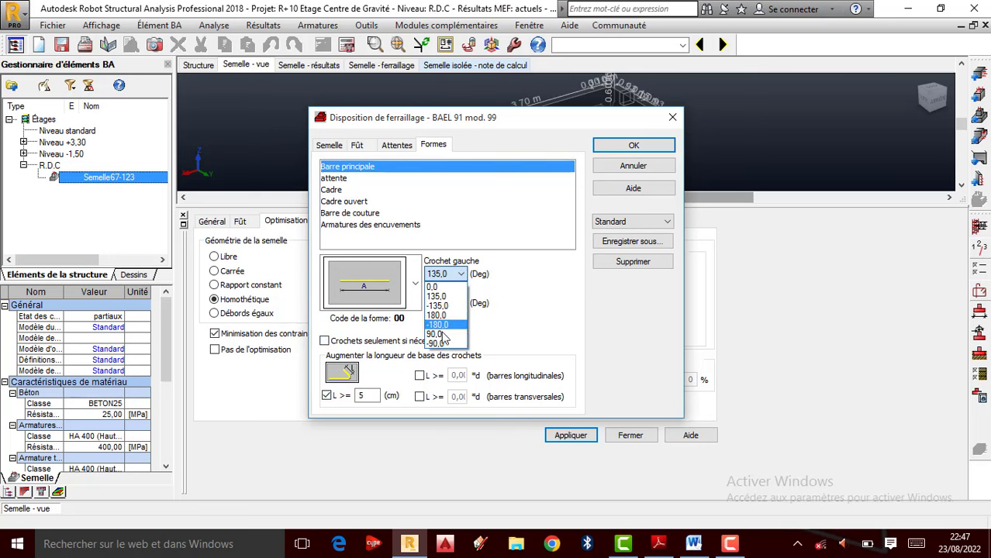
{"action": "left_click", "coordinate": [443, 284]}
{"action": "left_click", "coordinate": [445, 276]}
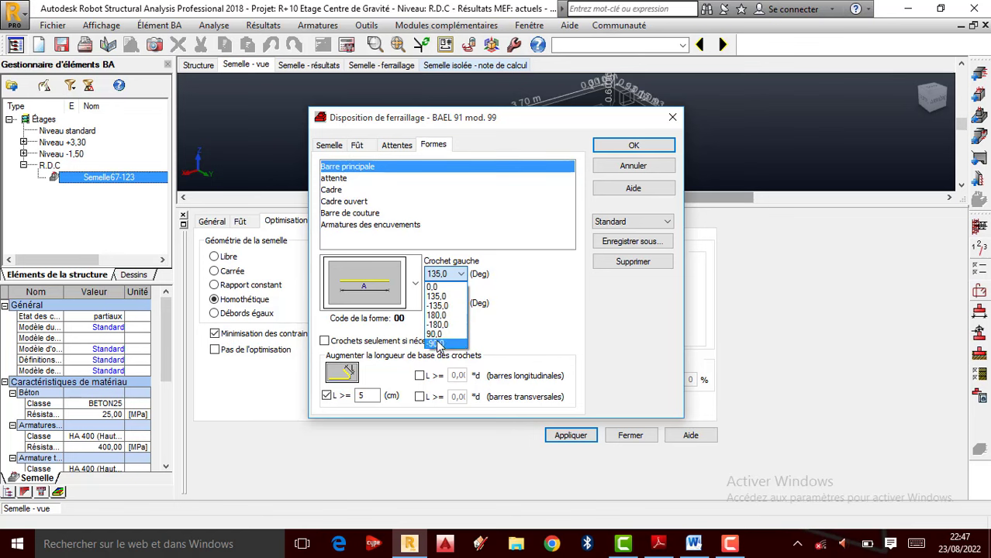
{"action": "left_click", "coordinate": [439, 333]}
{"action": "left_click", "coordinate": [459, 303]}
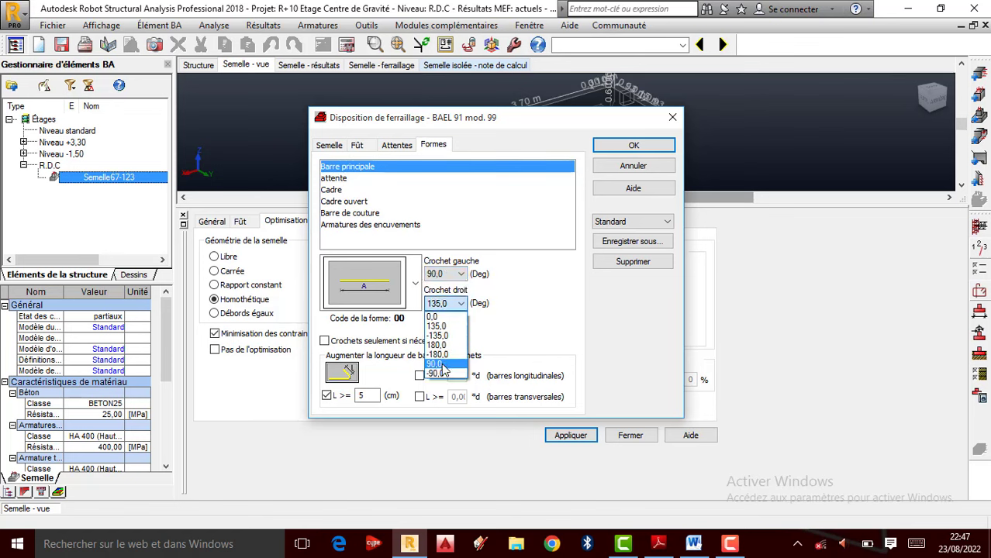
{"action": "left_click", "coordinate": [439, 362]}
{"action": "left_click", "coordinate": [634, 146]}
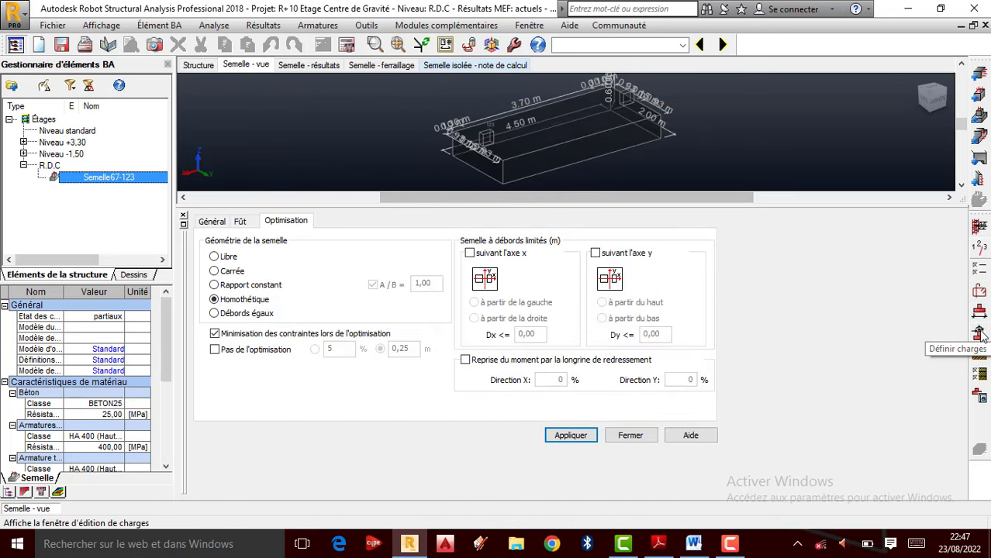
- Check the ELU loads defined on both footing shafts, then switch to Adobe Reader and look through the footing calculation in the PDF
{"action": "left_click", "coordinate": [979, 333]}
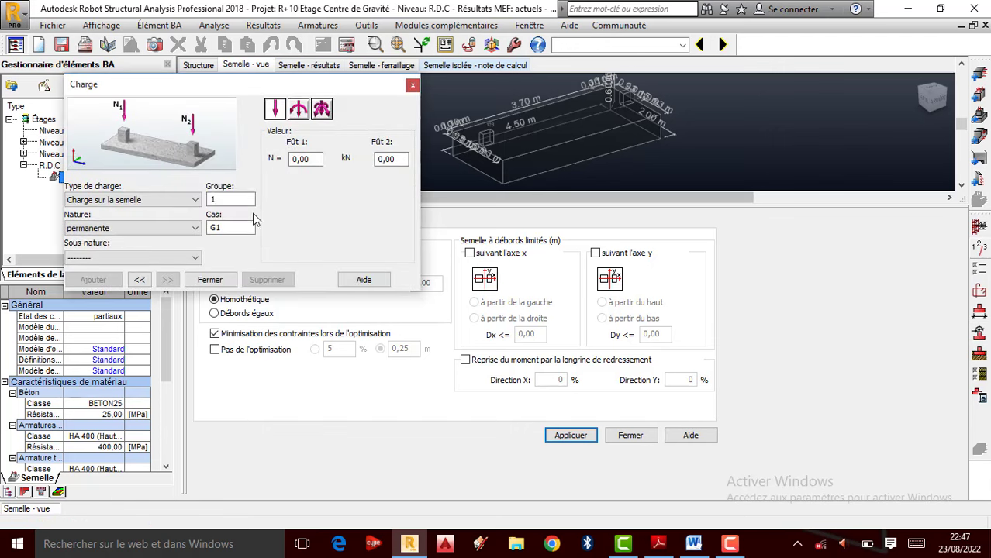
{"action": "left_click", "coordinate": [139, 281]}
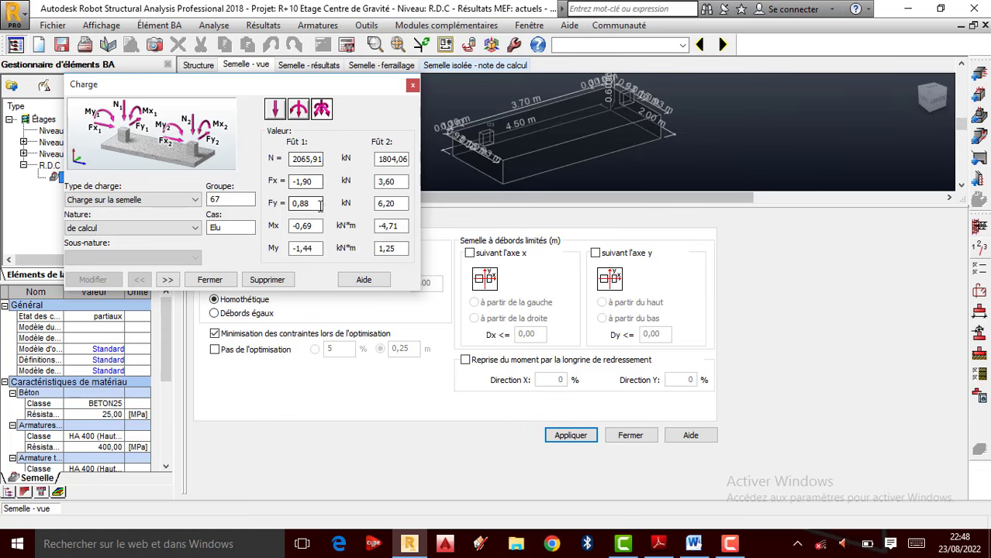
{"action": "left_click", "coordinate": [658, 544]}
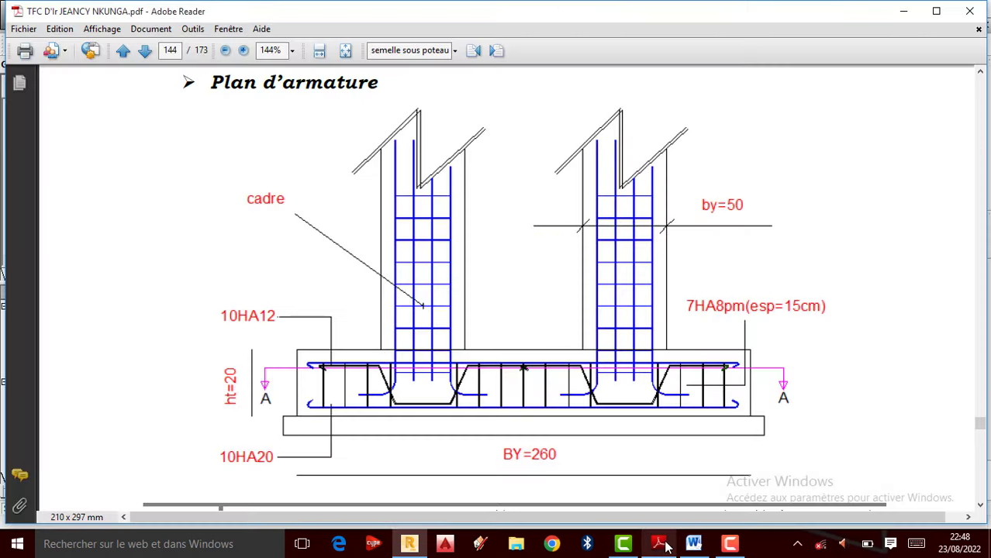
{"action": "scroll", "coordinate": [426, 327], "scroll_direction": "up", "scroll_amount": 5}
{"action": "scroll", "coordinate": [425, 327], "scroll_direction": "up", "scroll_amount": 15}
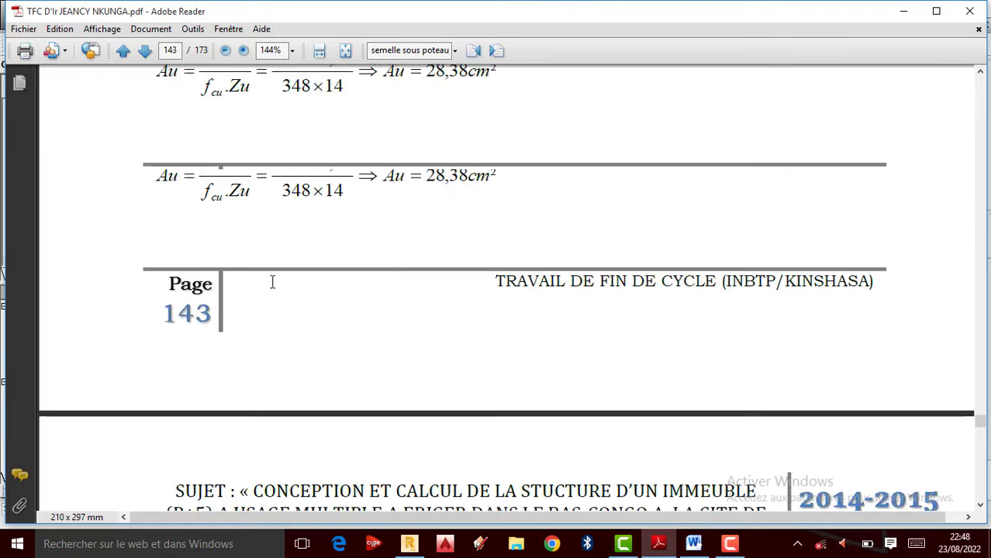
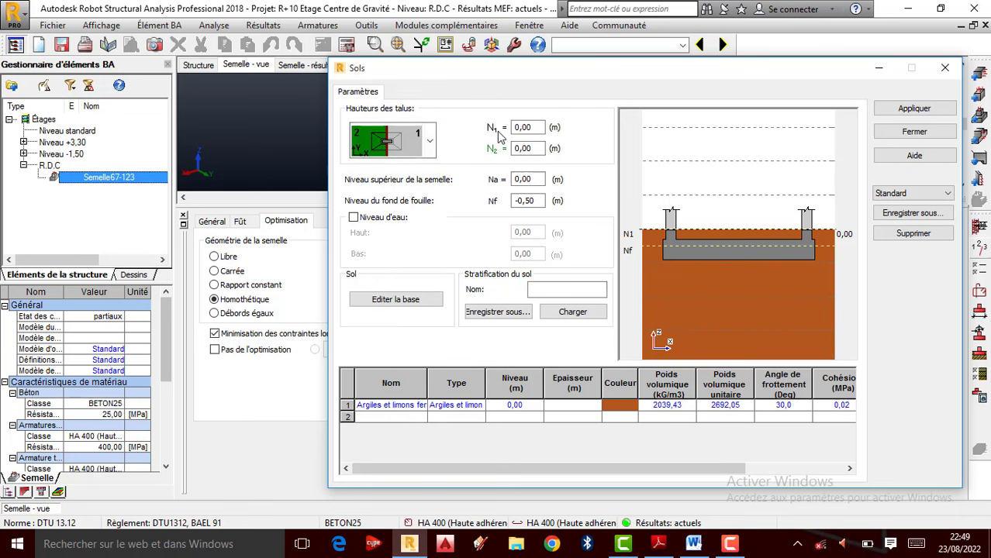
- In the soil parameters, choose the single-level ground without an embankment and set the excavation bottom level Nf to -4.00 m
{"action": "left_click", "coordinate": [431, 145]}
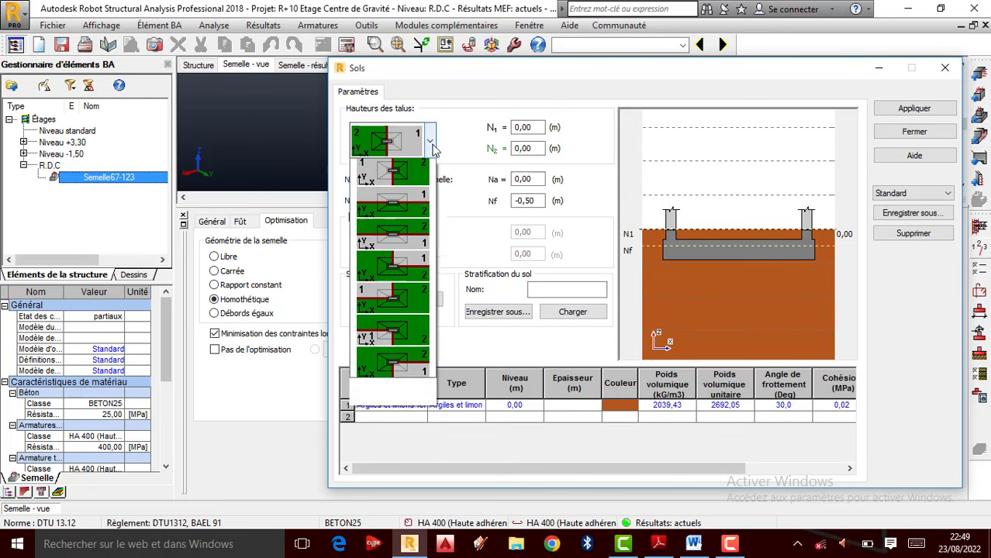
{"action": "left_click", "coordinate": [388, 200]}
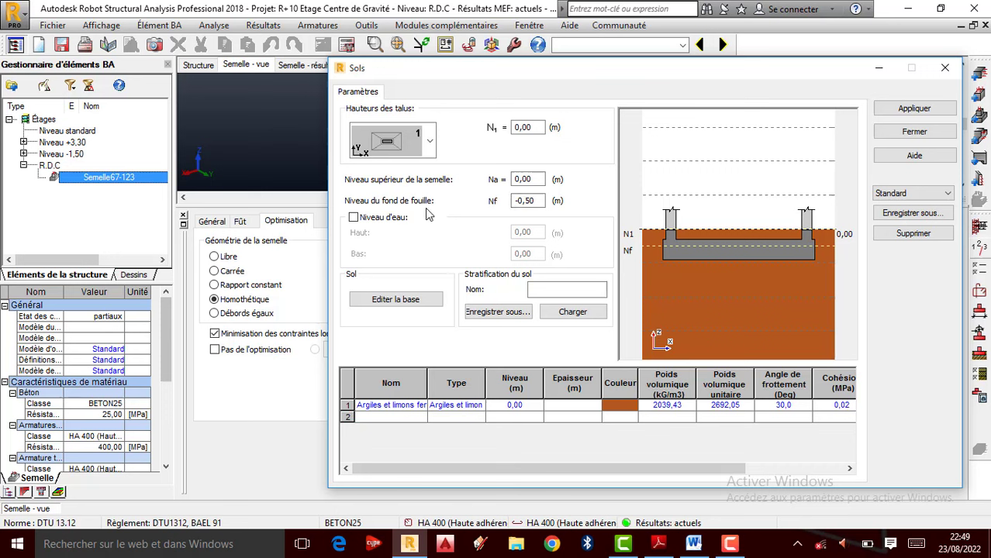
{"action": "left_click", "coordinate": [537, 201]}
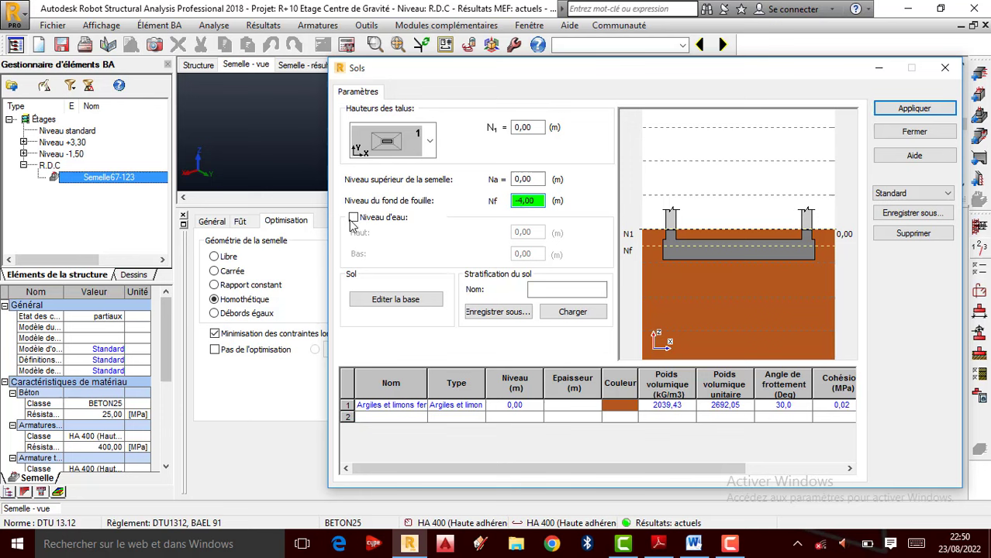
- Include the water level in the soil parameters, with an upper level of 2.50 m and a lower level of 1.00 m
{"action": "left_click", "coordinate": [353, 218]}
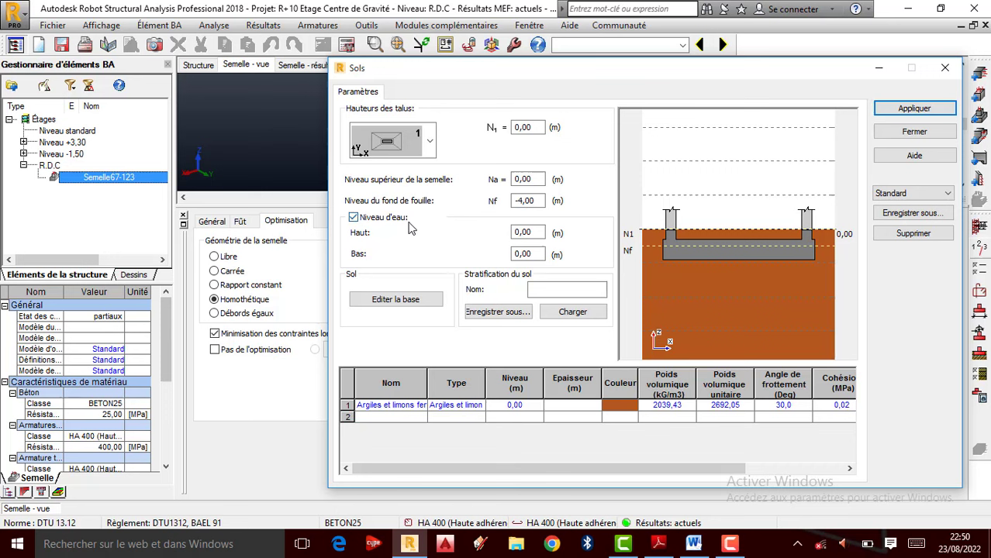
{"action": "left_click", "coordinate": [520, 233]}
{"action": "left_click", "coordinate": [520, 254]}
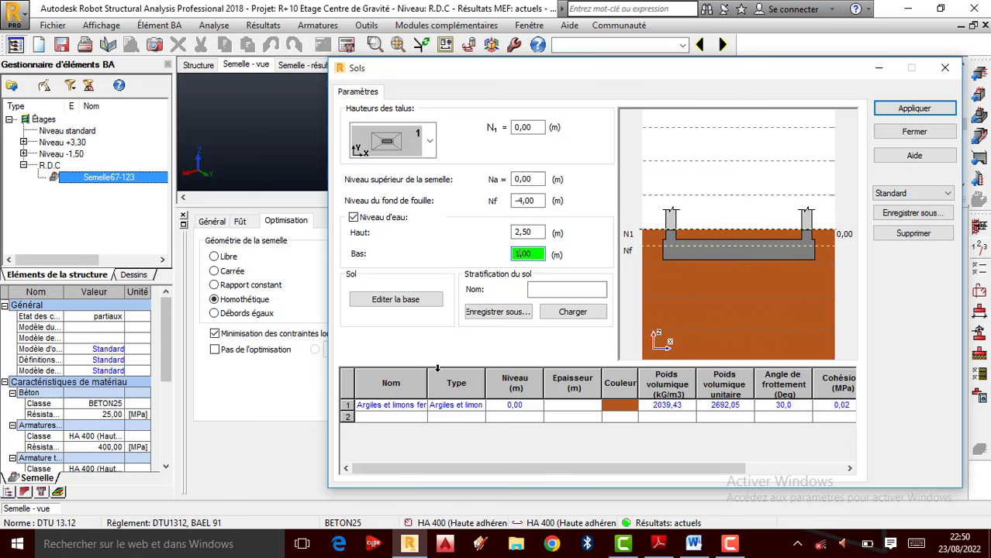
- Widen the soil name column and set the first soil layer to Argiles et limons mous
{"action": "left_click", "coordinate": [420, 405]}
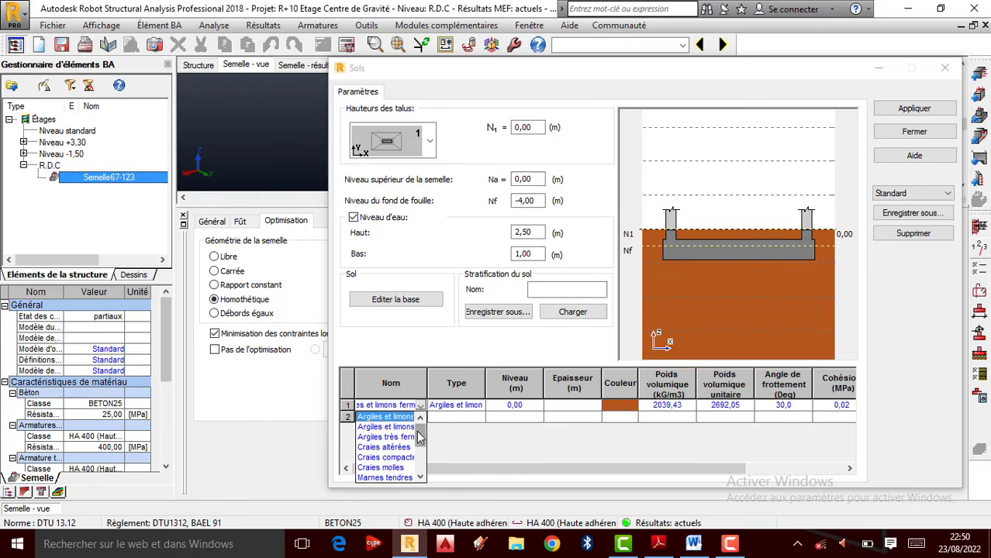
{"action": "left_click_drag", "start_coordinate": [426, 437], "coordinate": [424, 465]}
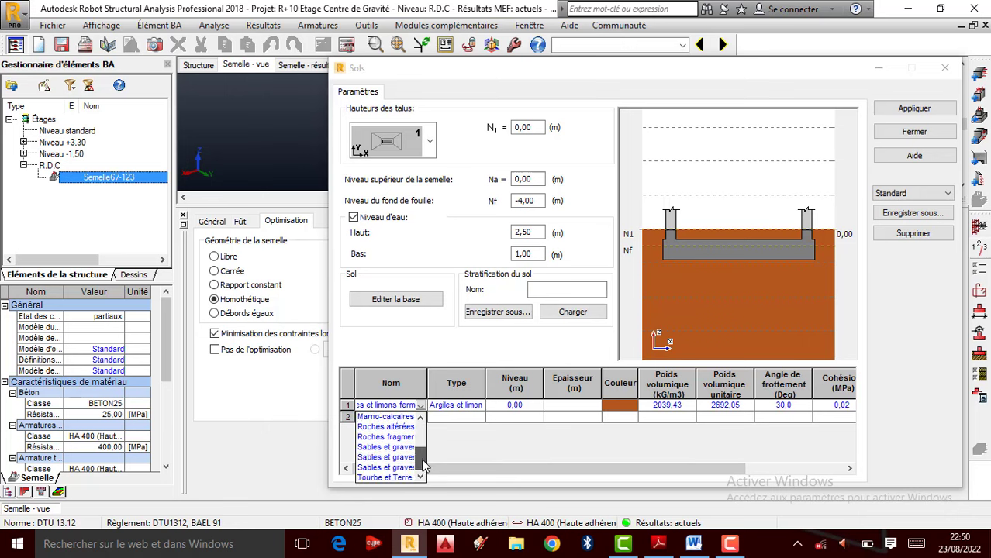
{"action": "left_click", "coordinate": [429, 390]}
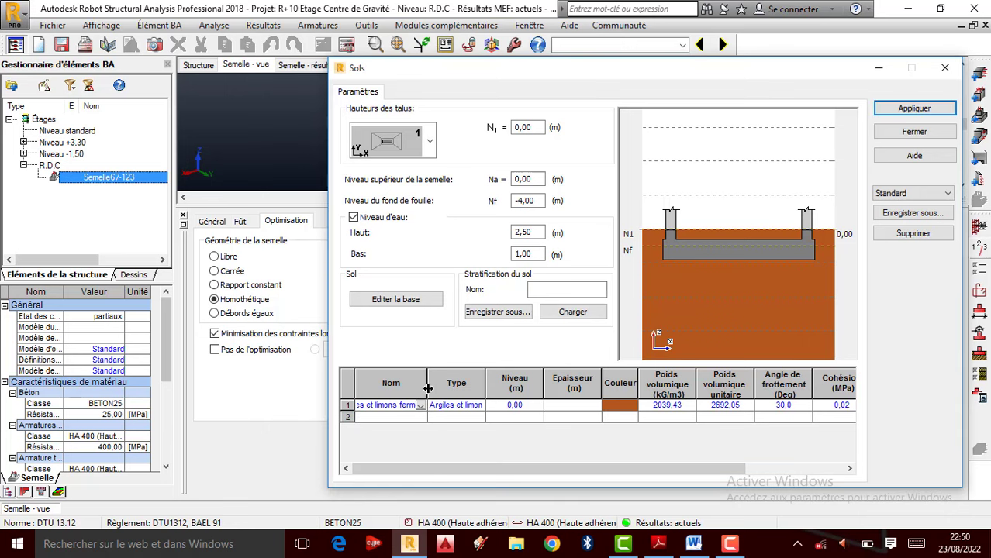
{"action": "left_click_drag", "start_coordinate": [429, 390], "coordinate": [459, 411]}
{"action": "left_click", "coordinate": [456, 406]}
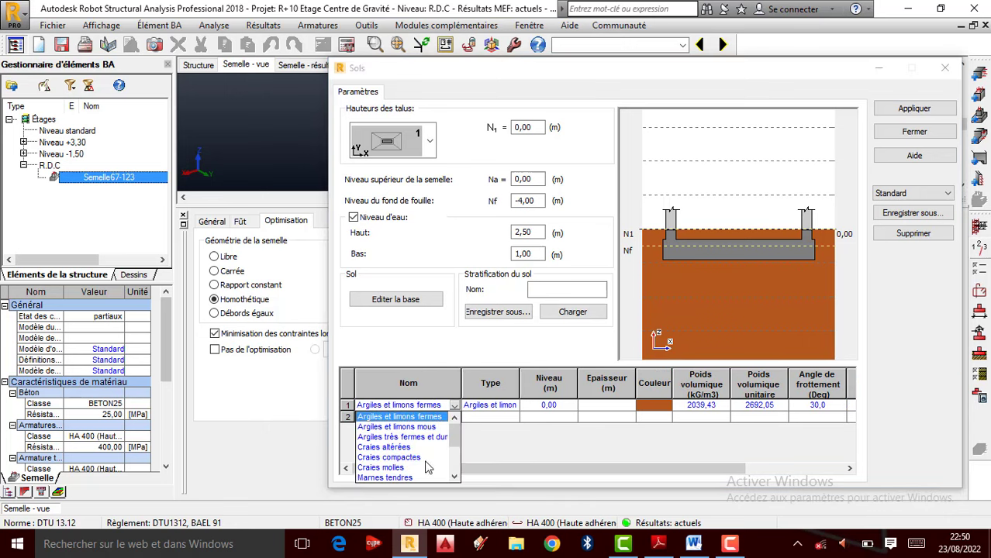
{"action": "scroll", "coordinate": [456, 457], "scroll_direction": "down", "scroll_amount": 1}
{"action": "left_click_drag", "start_coordinate": [456, 458], "coordinate": [455, 436]}
{"action": "left_click", "coordinate": [416, 427]}
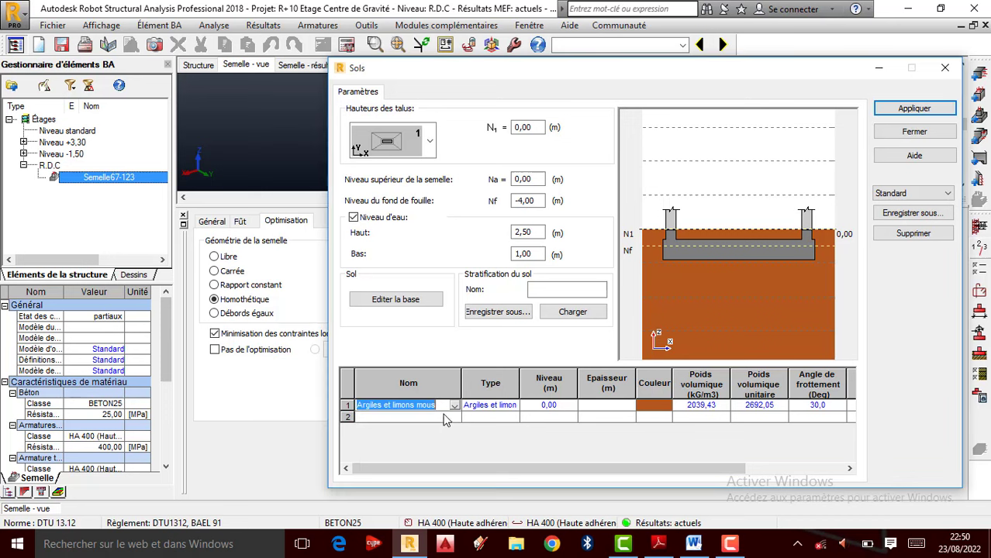
- Add Argiles et limons fermes as the second soil layer and Argiles très fermes et dures as the third
{"action": "left_click", "coordinate": [455, 417]}
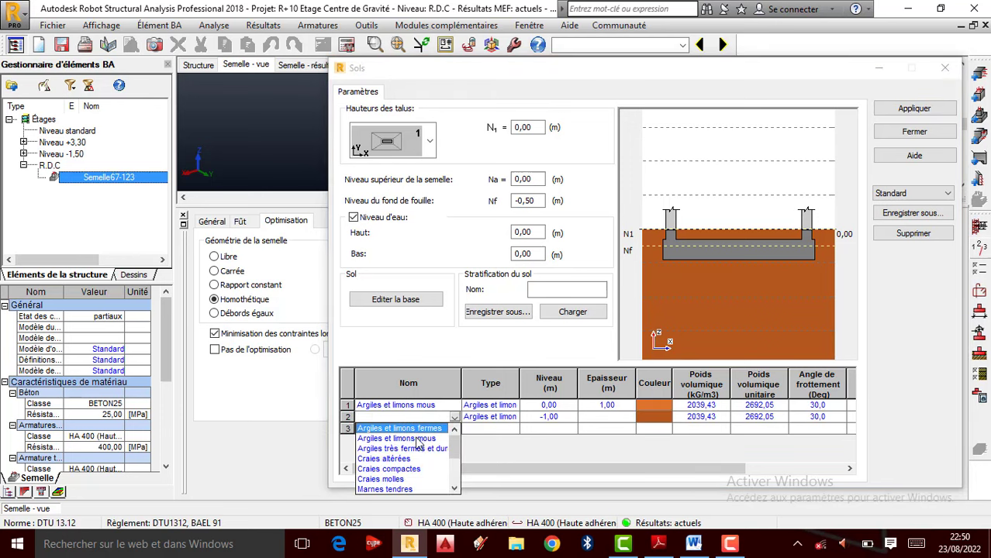
{"action": "left_click", "coordinate": [418, 429]}
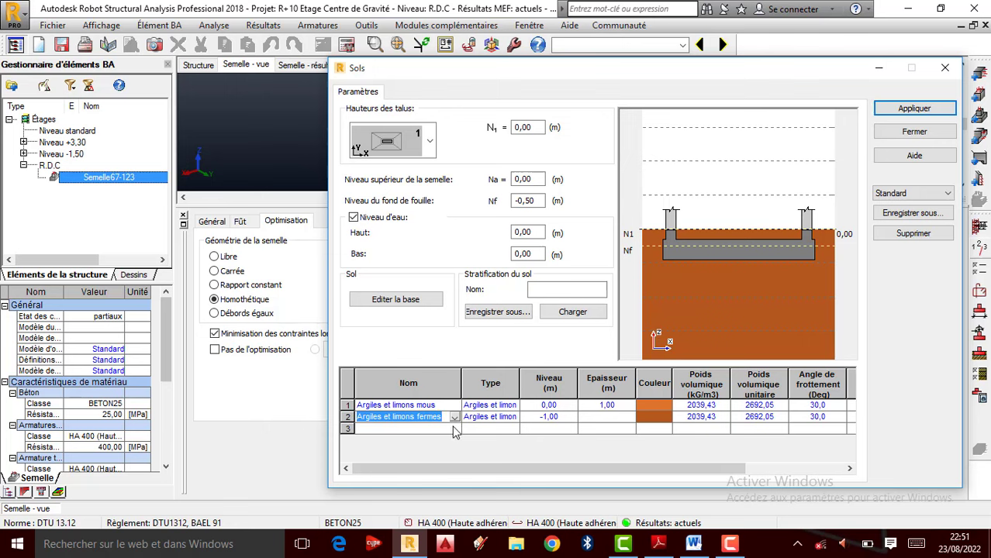
{"action": "left_click", "coordinate": [454, 429]}
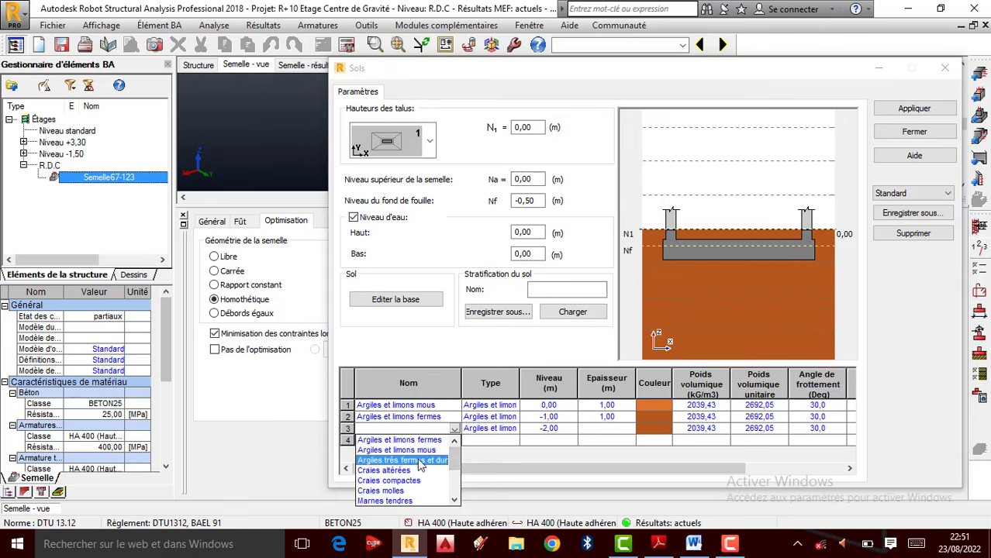
{"action": "left_click", "coordinate": [419, 460]}
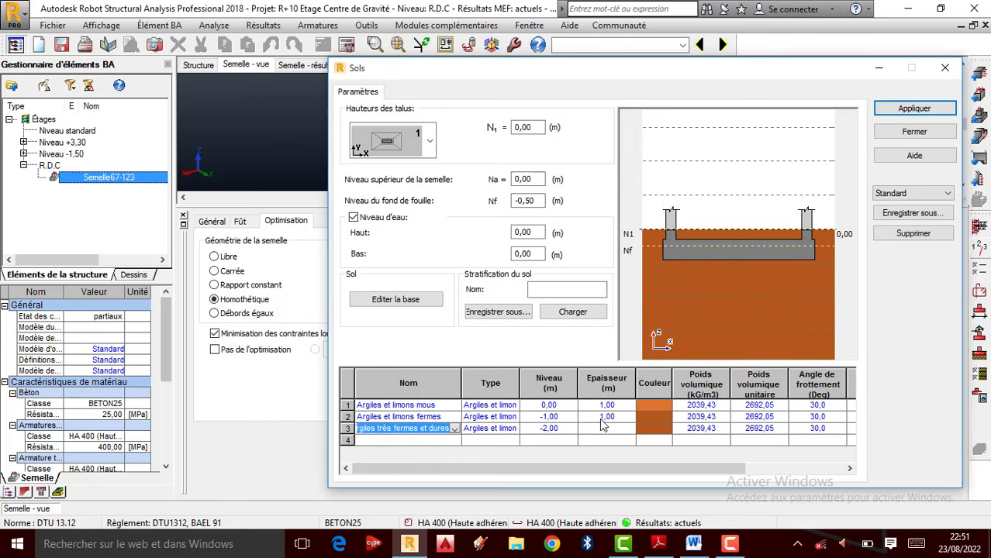
- Set the second soil layer's level to -2.00 m and the third layer's level to -4.00 m
{"action": "left_click", "coordinate": [599, 419]}
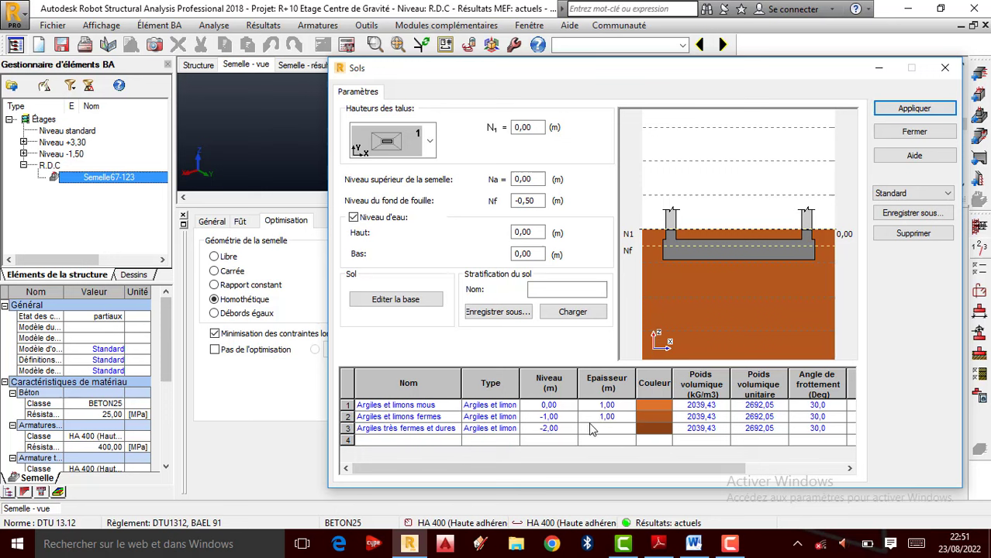
{"action": "key", "text": "BackSpace"}
{"action": "type", "text": "2"}
{"action": "key", "text": "Return"}
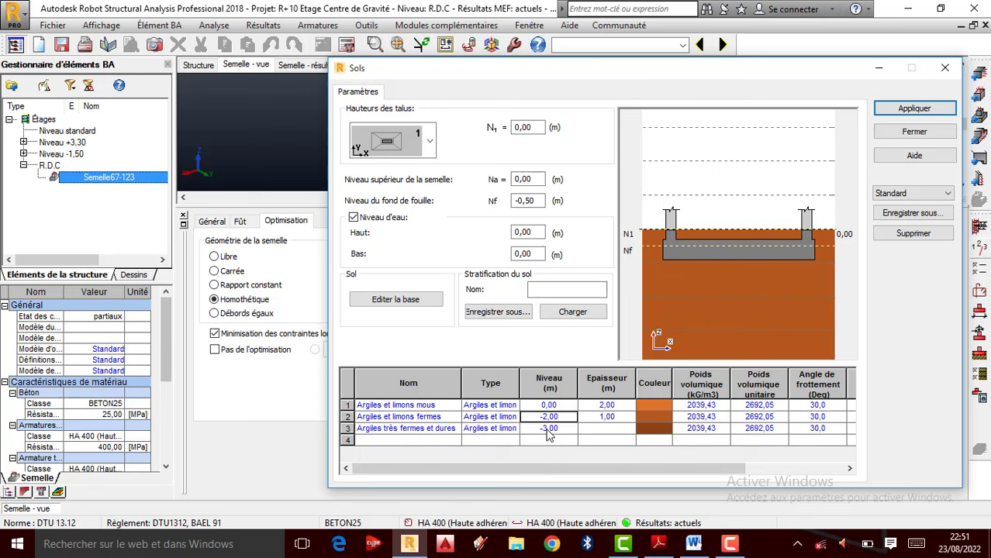
{"action": "left_click", "coordinate": [549, 429]}
{"action": "key", "text": "BackSpace"}
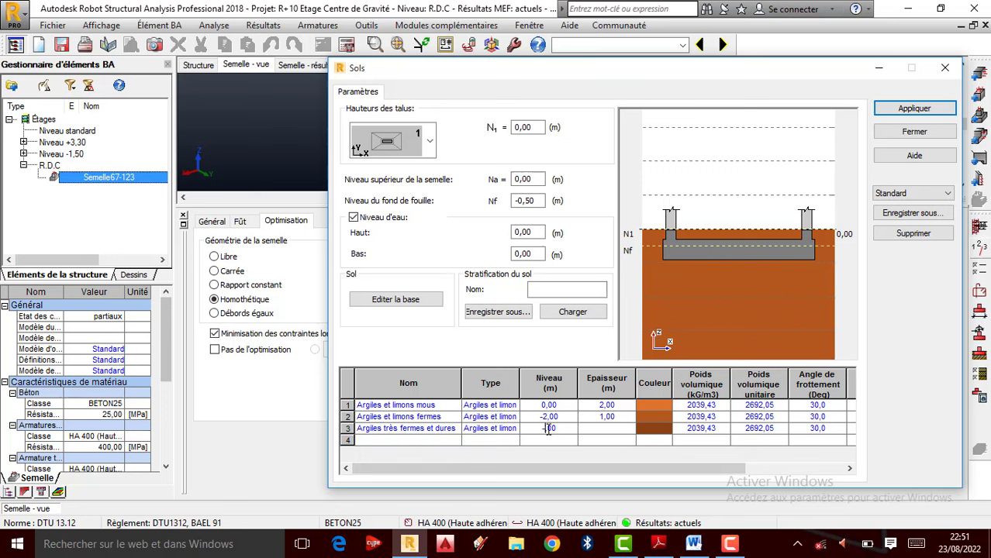
{"action": "type", "text": "4"}
{"action": "key", "text": "Return"}
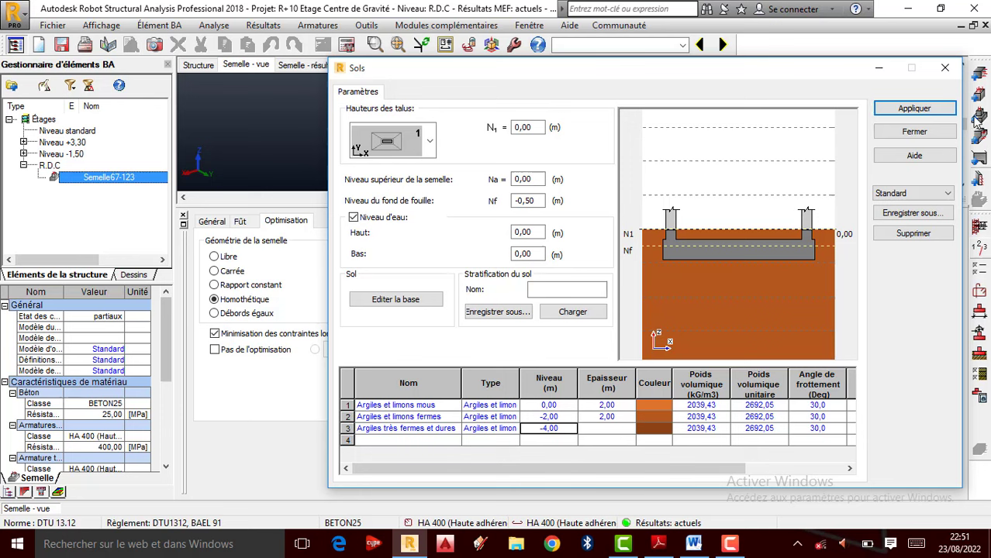
- Apply the soil layers and set the water level to 2.50 m upper and 1.00 m lower
{"action": "left_click", "coordinate": [912, 110]}
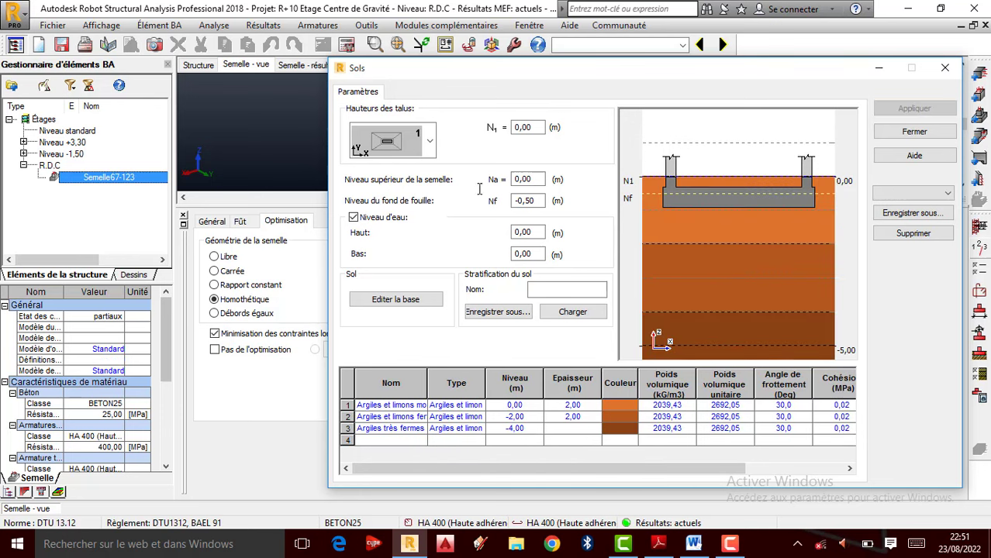
{"action": "double_click", "coordinate": [524, 234]}
{"action": "type", "text": "2"}
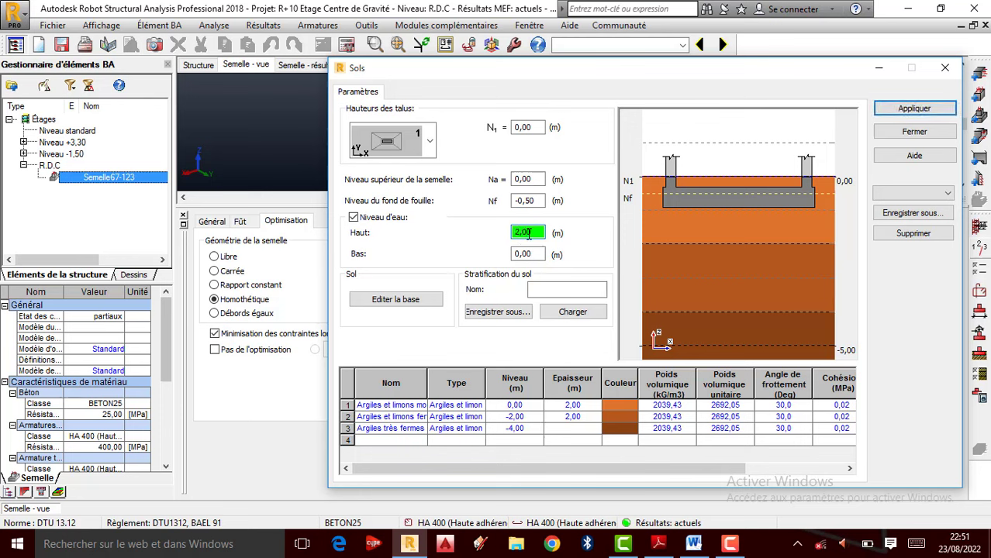
{"action": "type", "text": ",5"}
{"action": "double_click", "coordinate": [523, 255]}
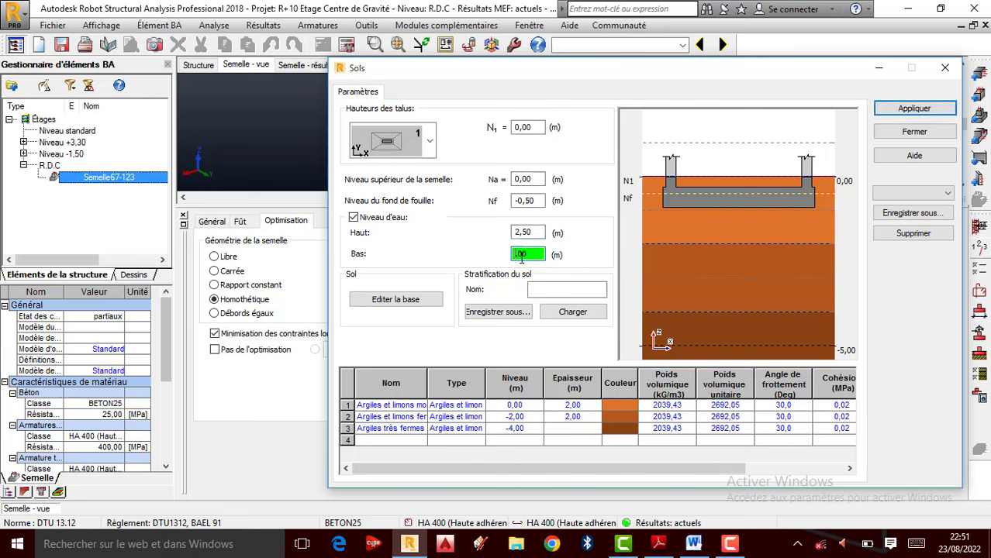
{"action": "type", "text": "1"}
- Set the excavation bottom level Nf to -4.50 m, apply it and close the soil parameters
{"action": "double_click", "coordinate": [524, 203]}
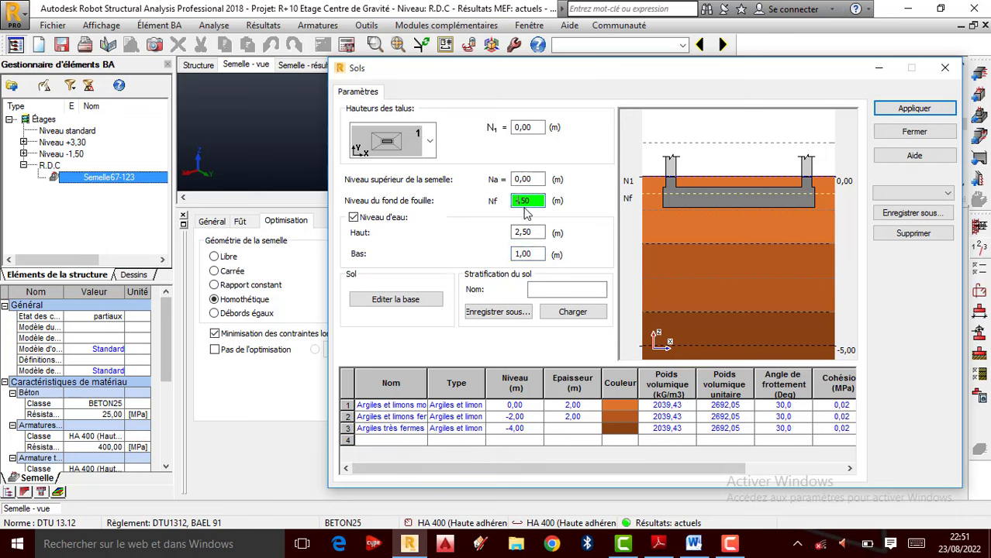
{"action": "type", "text": "4"}
{"action": "left_click", "coordinate": [896, 110]}
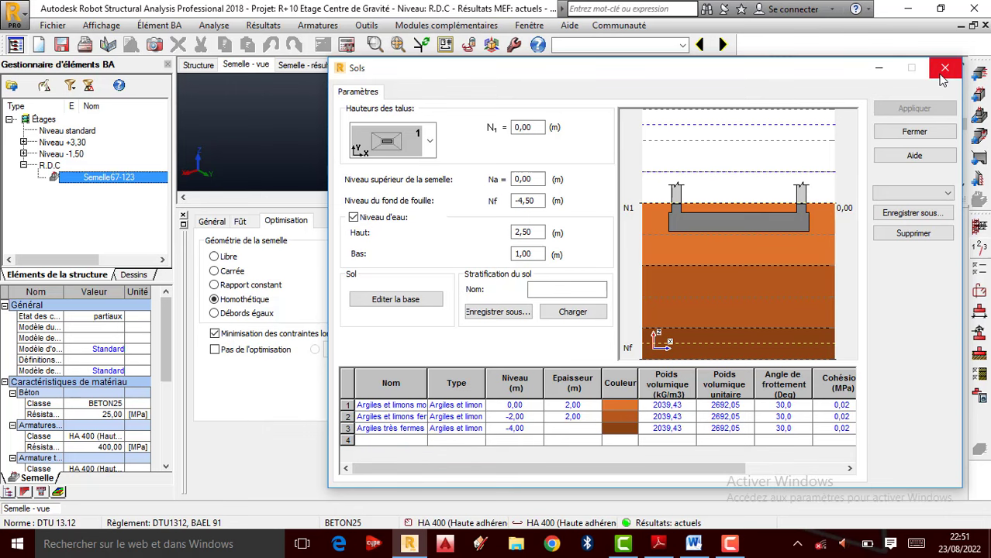
{"action": "left_click", "coordinate": [945, 69]}
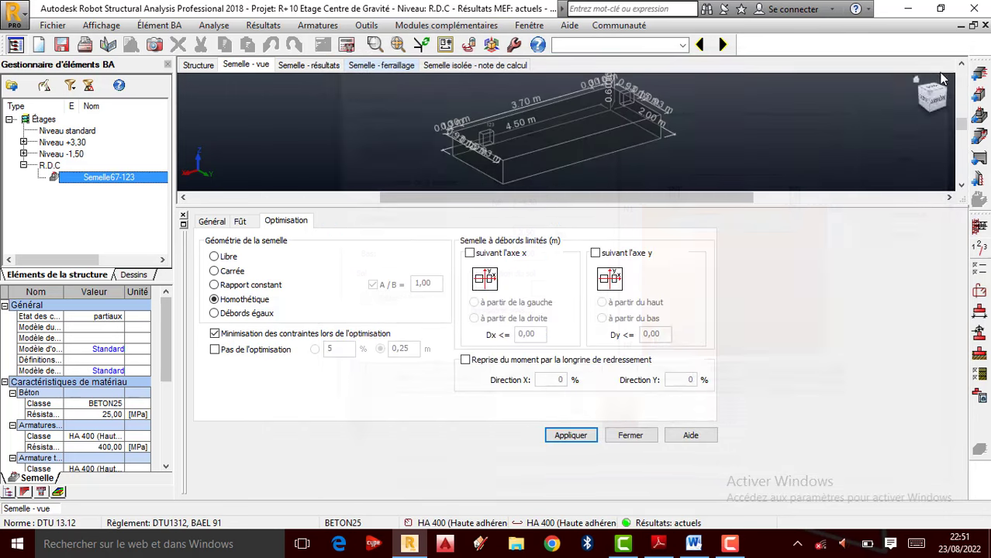
- Set the stress calculation method in the geotechnical options to Laboratoire
{"action": "left_click", "coordinate": [982, 375]}
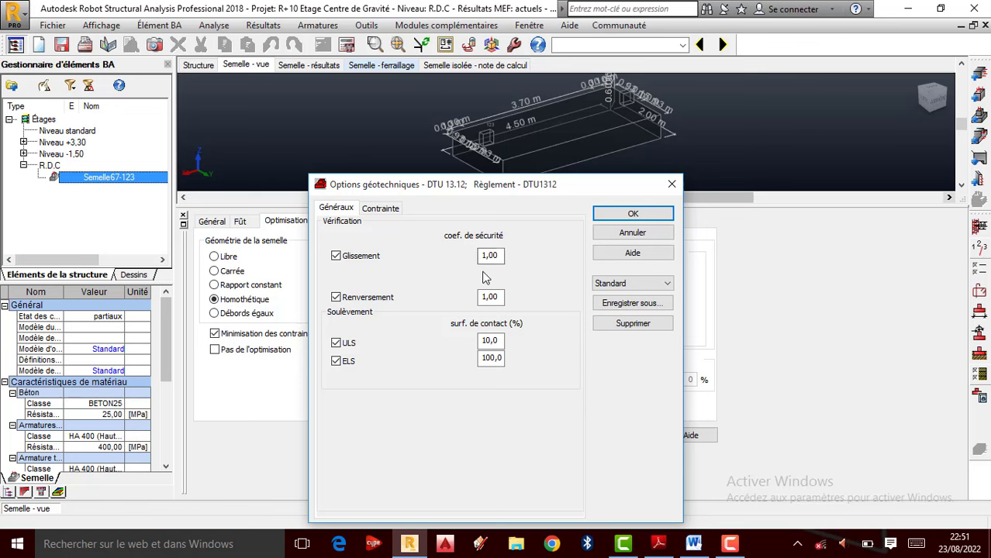
{"action": "left_click", "coordinate": [386, 211]}
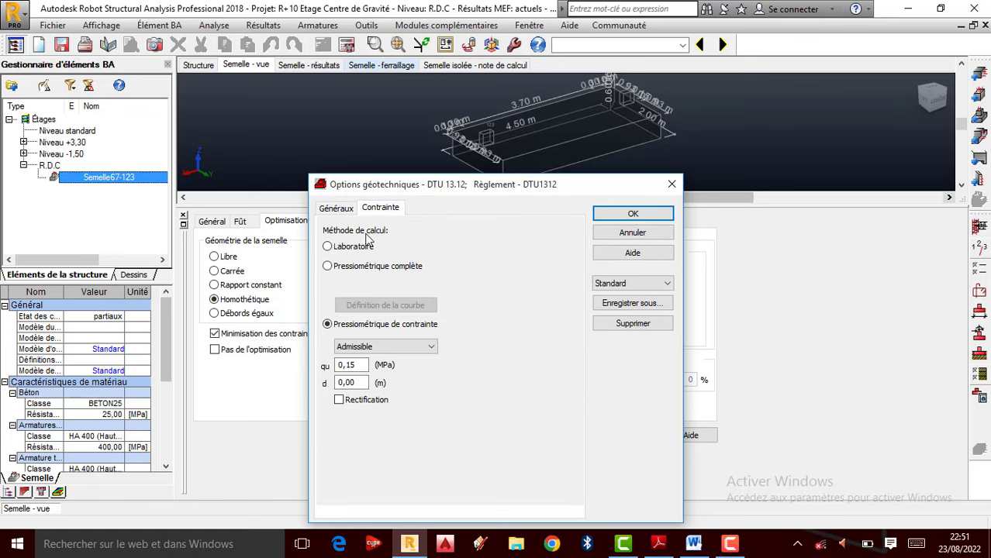
{"action": "left_click", "coordinate": [328, 248]}
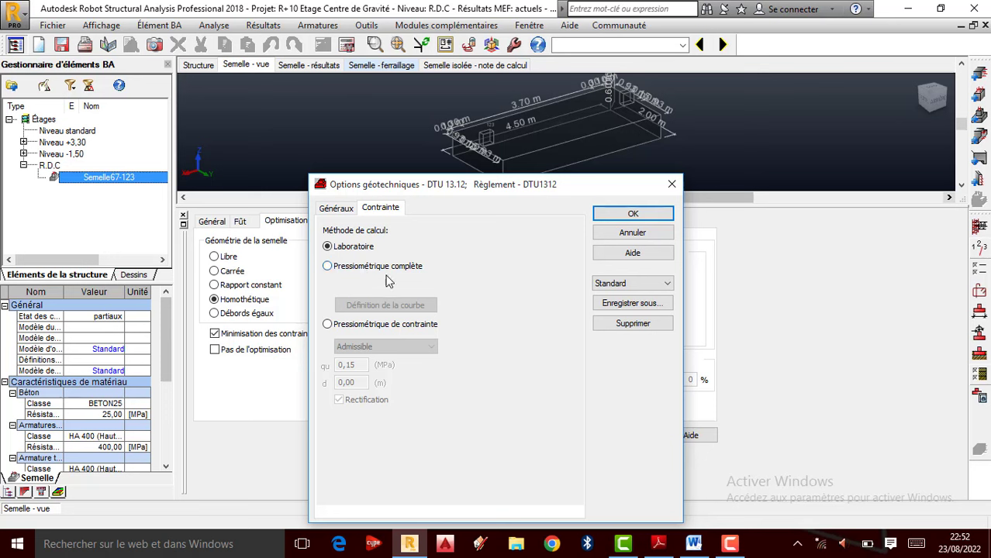
{"action": "left_click", "coordinate": [634, 215]}
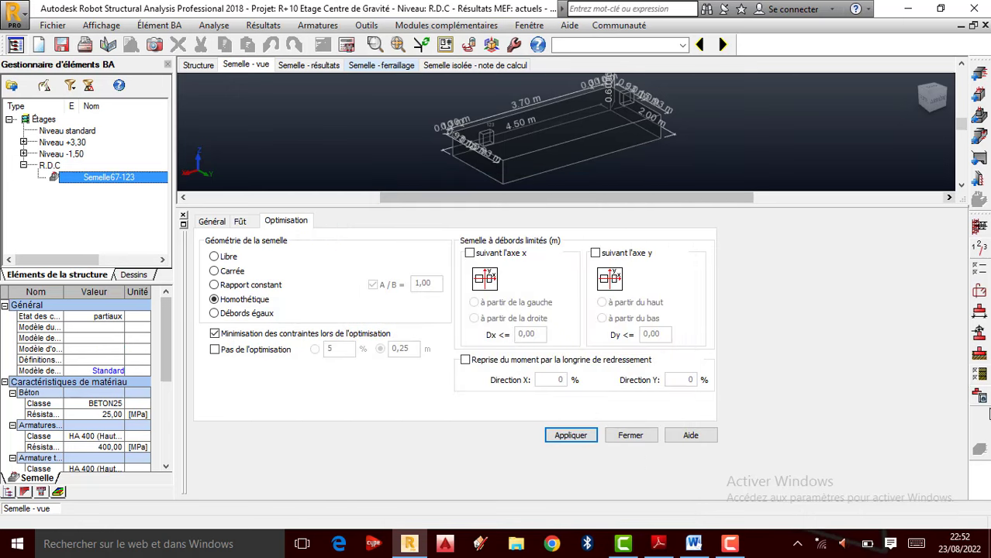
- Include number and diameter, length, spacing and longitudinal bars in section in the drawing's reinforcement descriptions
{"action": "left_click", "coordinate": [215, 27]}
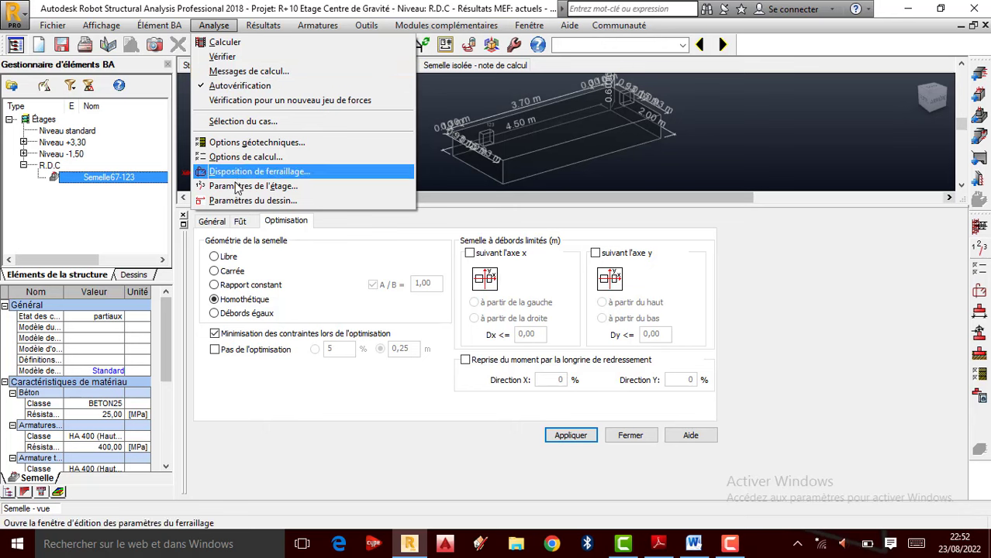
{"action": "left_click", "coordinate": [250, 200]}
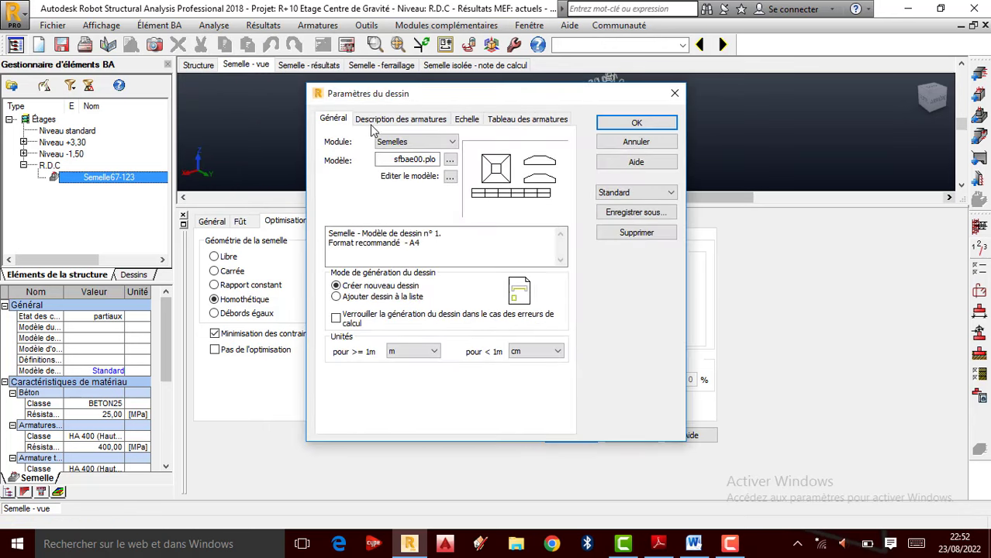
{"action": "left_click", "coordinate": [394, 121]}
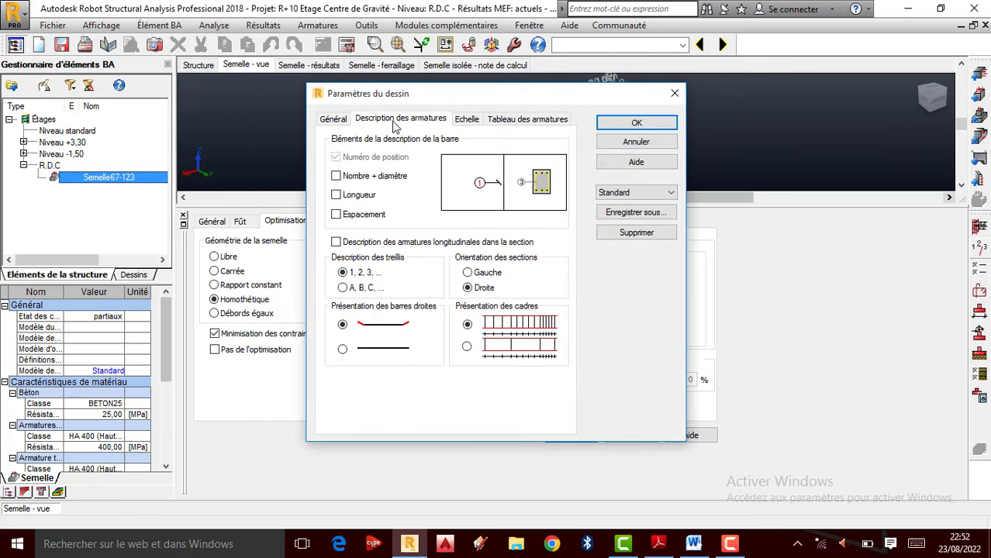
{"action": "left_click", "coordinate": [350, 178]}
{"action": "left_click", "coordinate": [347, 196]}
{"action": "left_click", "coordinate": [351, 220]}
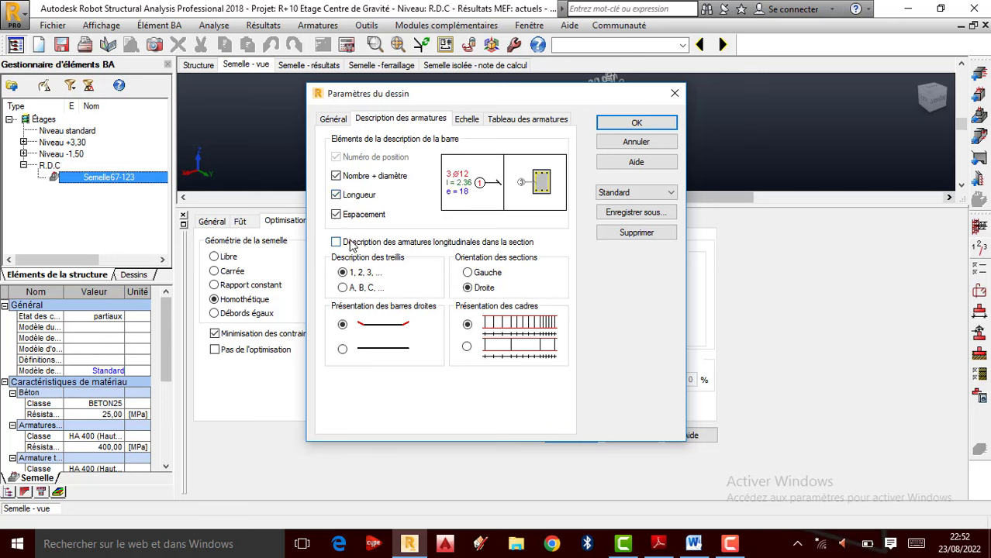
{"action": "left_click", "coordinate": [349, 243]}
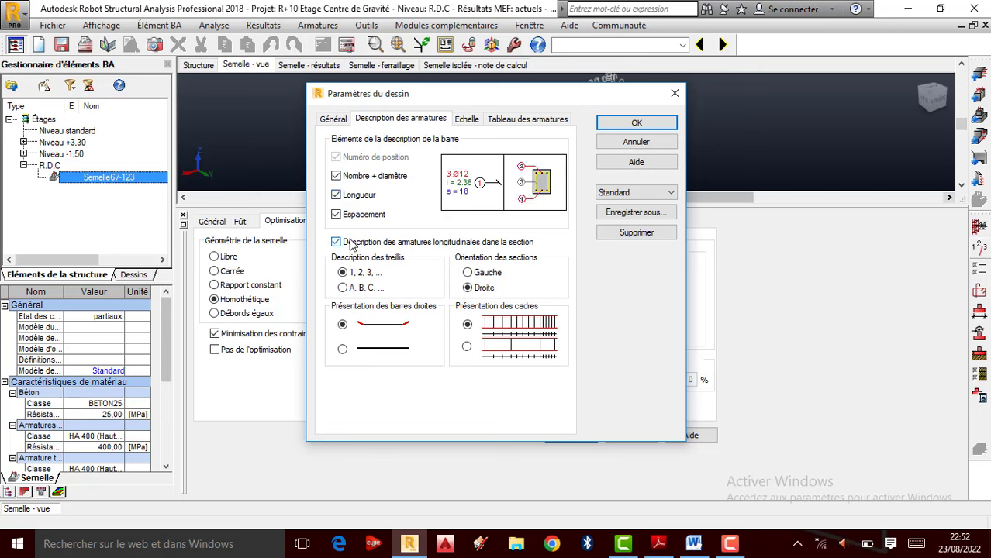
- Add the number of pieces and the steel type to the drawing's reinforcement table and accept the drawing parameters
{"action": "left_click", "coordinate": [527, 120]}
{"action": "left_click", "coordinate": [341, 161]}
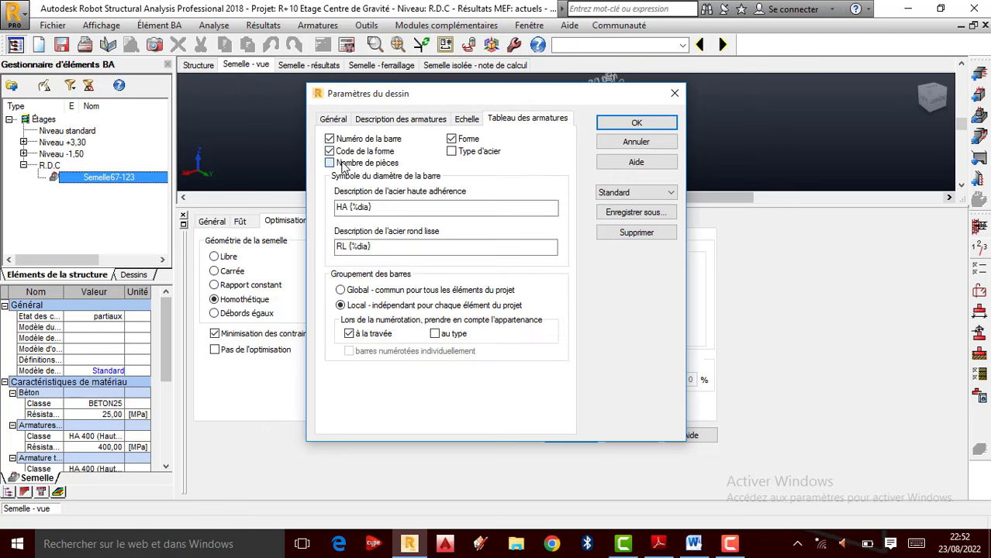
{"action": "left_click", "coordinate": [468, 154]}
{"action": "left_click", "coordinate": [635, 124]}
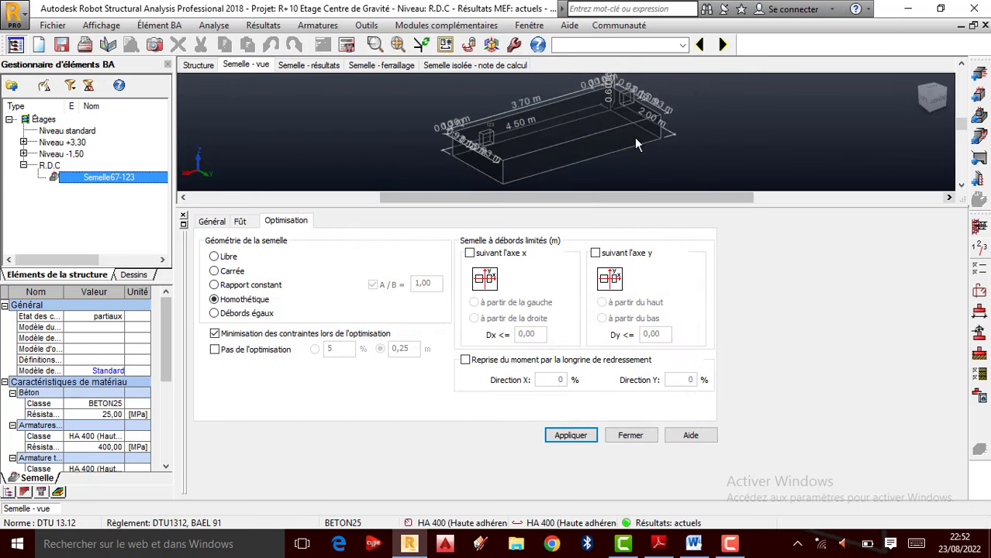
- Calculate the footing Semelle67-123 with drawing generation enabled and dismiss the calculation error report
{"action": "left_click", "coordinate": [346, 48]}
{"action": "left_click", "coordinate": [385, 280]}
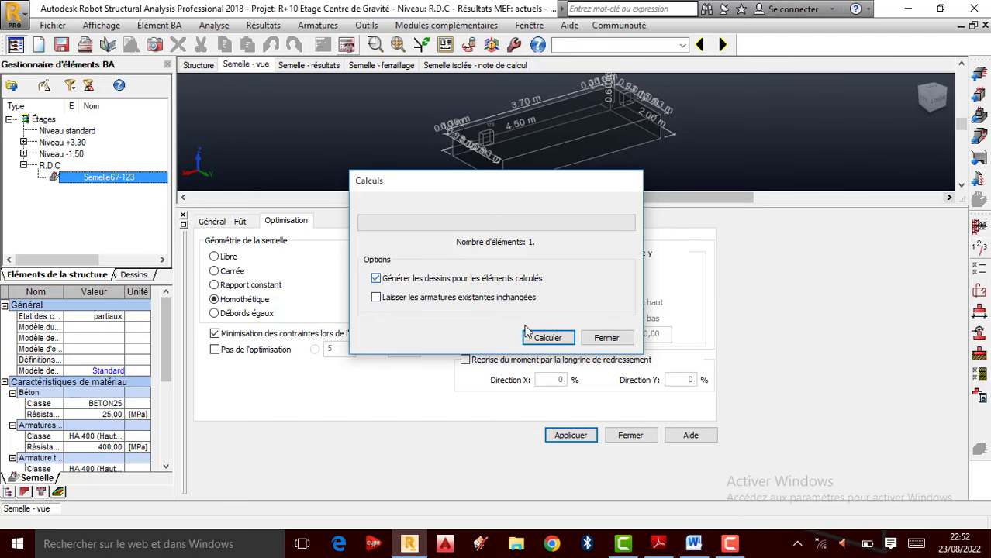
{"action": "left_click", "coordinate": [548, 338]}
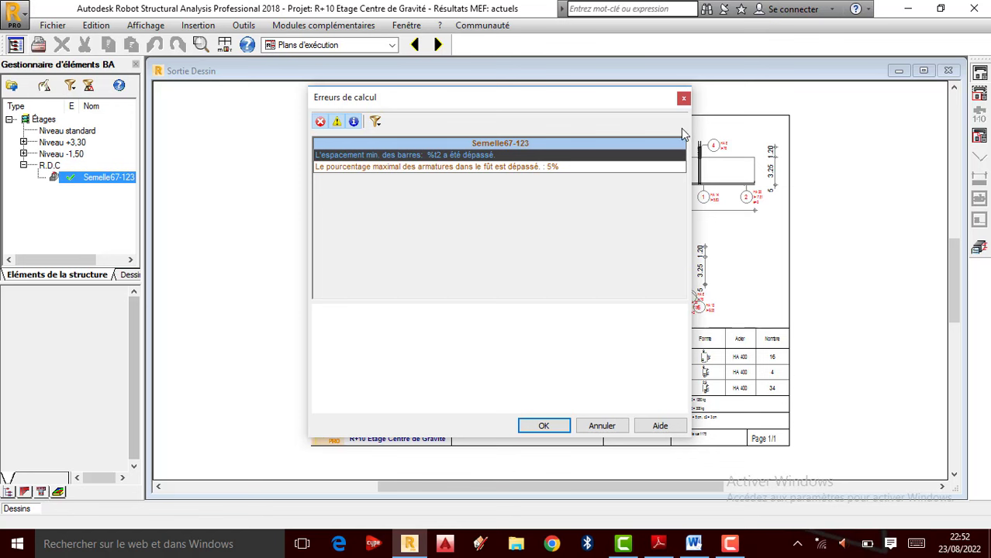
{"action": "left_click", "coordinate": [684, 99]}
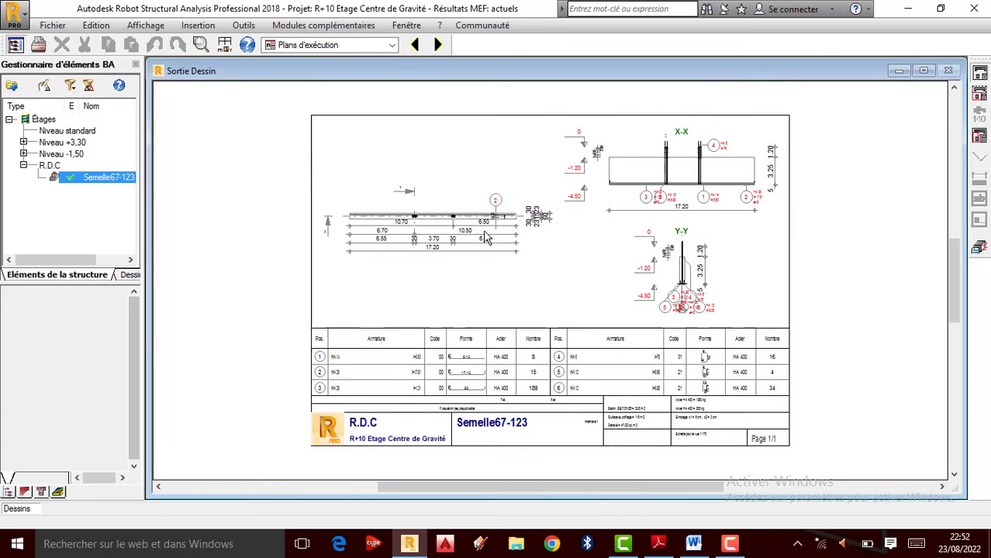
- Examine the plan view and the X-X and Y-Y sections of the generated footing drawing for dimensions and reinforcement
{"action": "scroll", "coordinate": [473, 211], "scroll_direction": "up", "scroll_amount": 3}
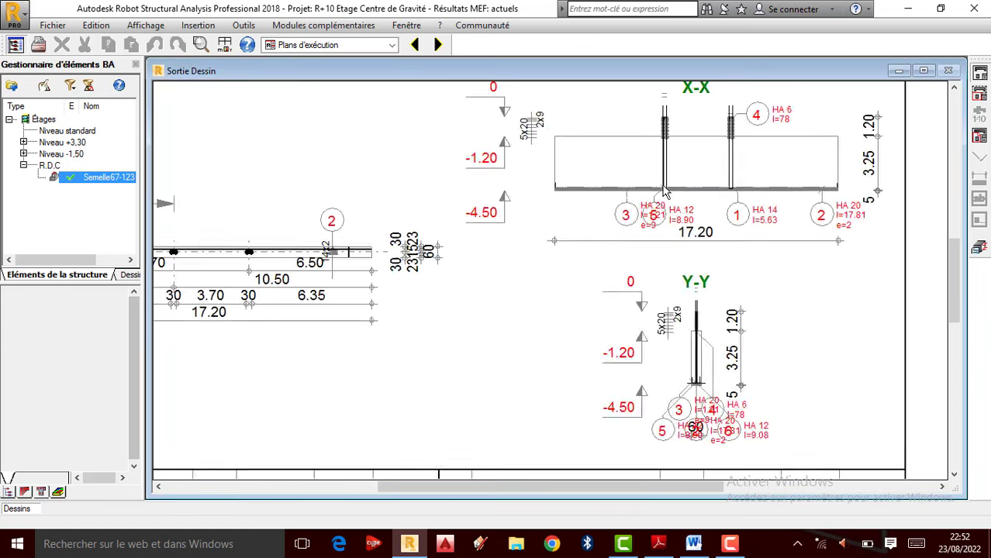
{"action": "scroll", "coordinate": [393, 255], "scroll_direction": "up", "scroll_amount": 1}
{"action": "scroll", "coordinate": [394, 242], "scroll_direction": "down", "scroll_amount": 4}
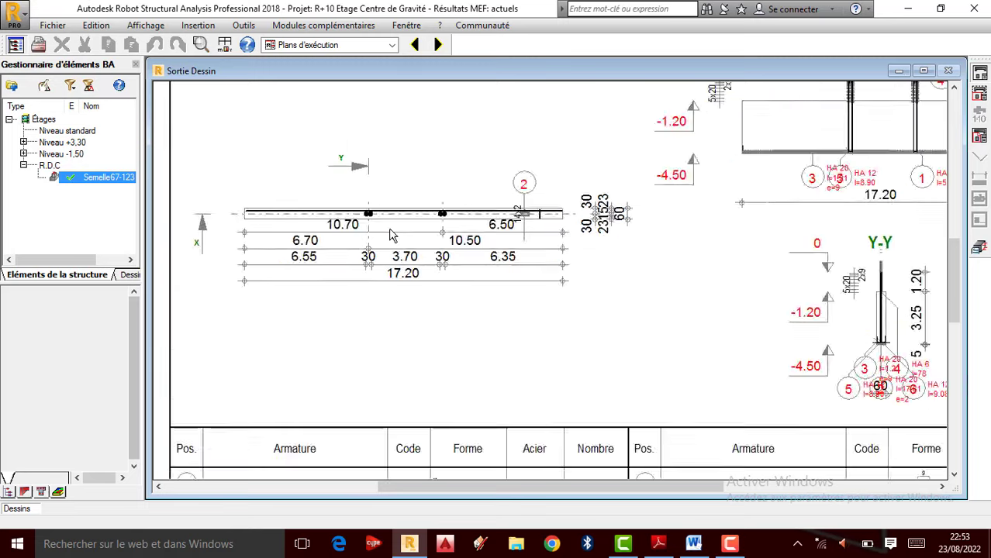
{"action": "scroll", "coordinate": [425, 217], "scroll_direction": "up", "scroll_amount": 2}
{"action": "scroll", "coordinate": [425, 217], "scroll_direction": "up", "scroll_amount": 1}
{"action": "scroll", "coordinate": [422, 225], "scroll_direction": "down", "scroll_amount": 3}
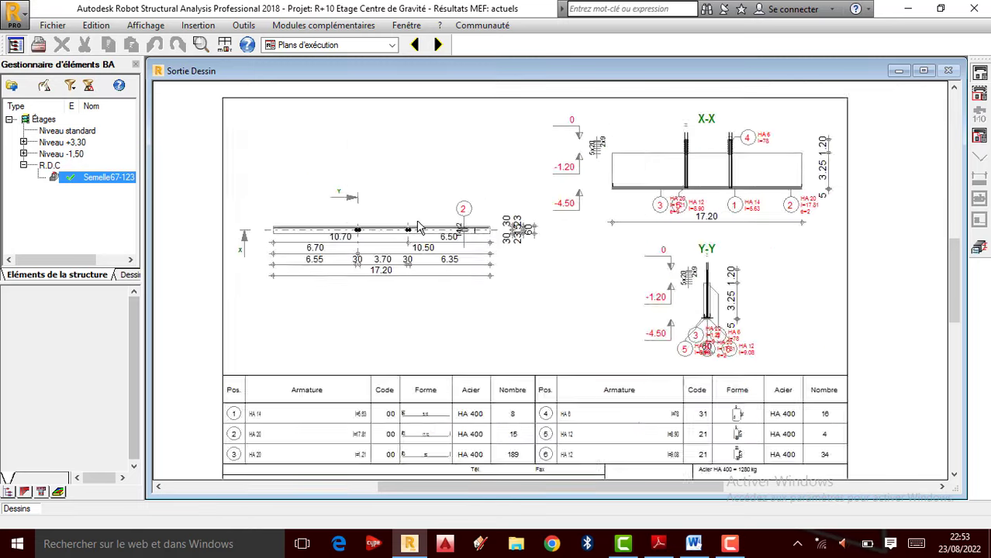
{"action": "scroll", "coordinate": [667, 172], "scroll_direction": "up", "scroll_amount": 3}
{"action": "scroll", "coordinate": [665, 170], "scroll_direction": "up", "scroll_amount": 4}
{"action": "scroll", "coordinate": [586, 226], "scroll_direction": "up", "scroll_amount": 1}
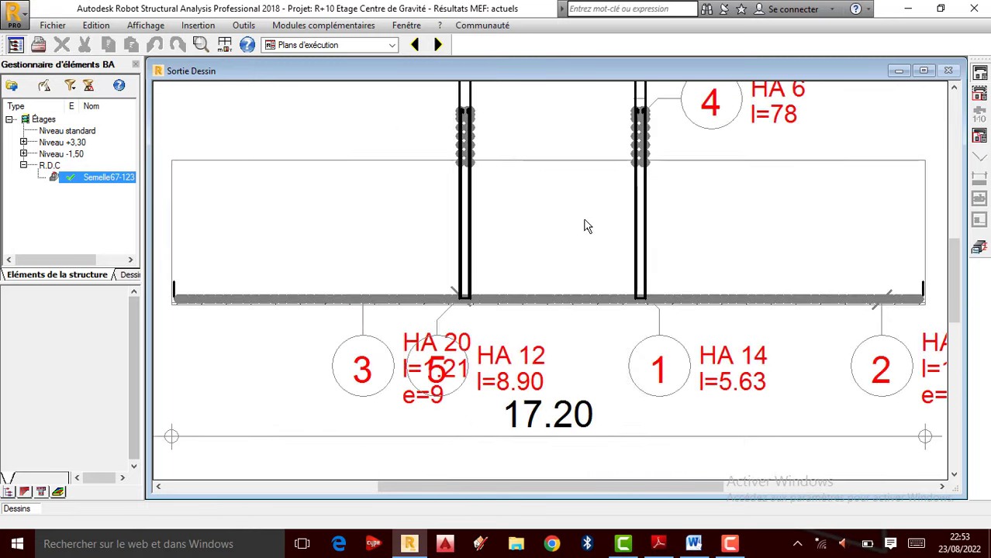
{"action": "scroll", "coordinate": [594, 229], "scroll_direction": "down", "scroll_amount": 4}
{"action": "scroll", "coordinate": [609, 201], "scroll_direction": "up", "scroll_amount": 3}
{"action": "scroll", "coordinate": [609, 202], "scroll_direction": "up", "scroll_amount": 2}
{"action": "scroll", "coordinate": [604, 283], "scroll_direction": "down", "scroll_amount": 2}
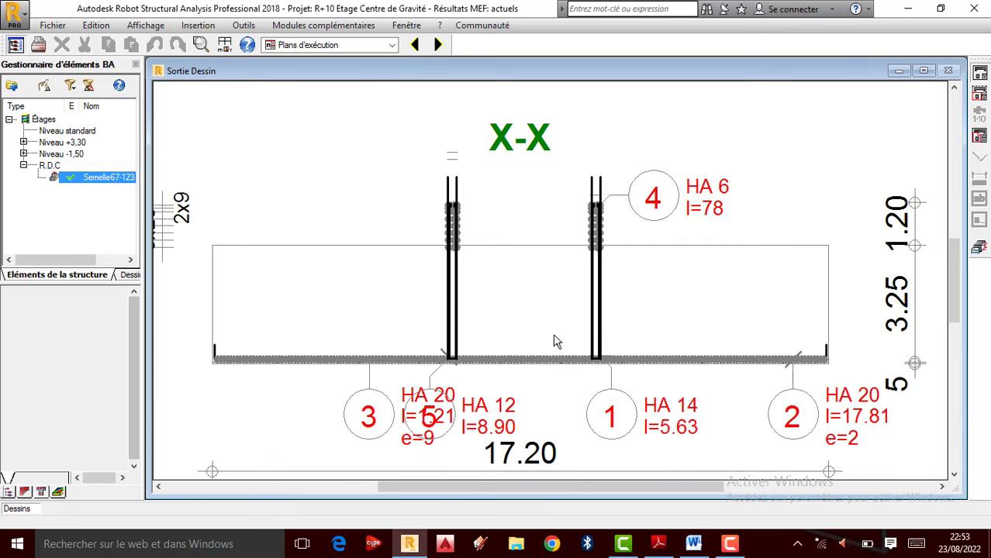
{"action": "scroll", "coordinate": [555, 339], "scroll_direction": "up", "scroll_amount": 4}
{"action": "scroll", "coordinate": [549, 356], "scroll_direction": "down", "scroll_amount": 2}
{"action": "scroll", "coordinate": [578, 324], "scroll_direction": "down", "scroll_amount": 5}
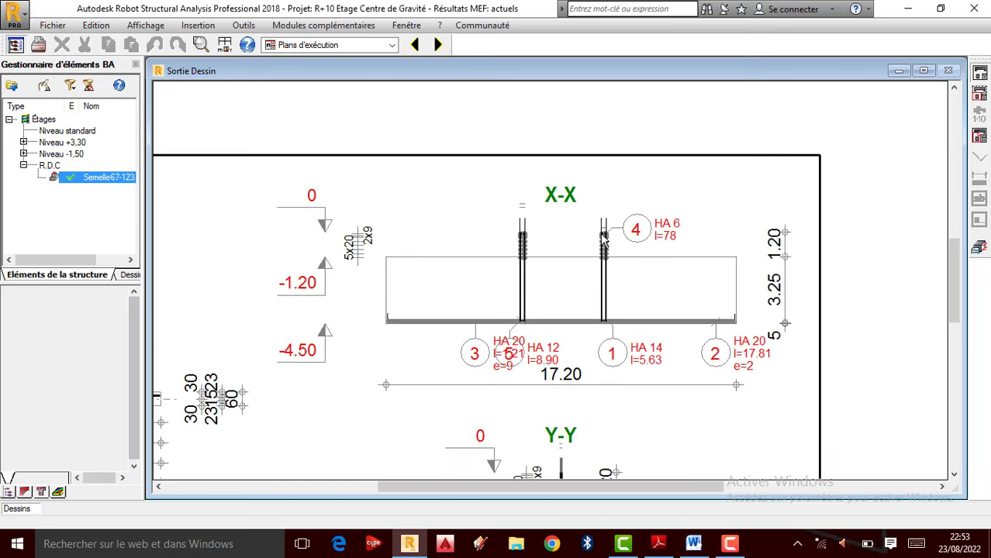
{"action": "scroll", "coordinate": [544, 287], "scroll_direction": "up", "scroll_amount": 3}
{"action": "scroll", "coordinate": [545, 293], "scroll_direction": "up", "scroll_amount": 1}
{"action": "scroll", "coordinate": [598, 277], "scroll_direction": "down", "scroll_amount": 6}
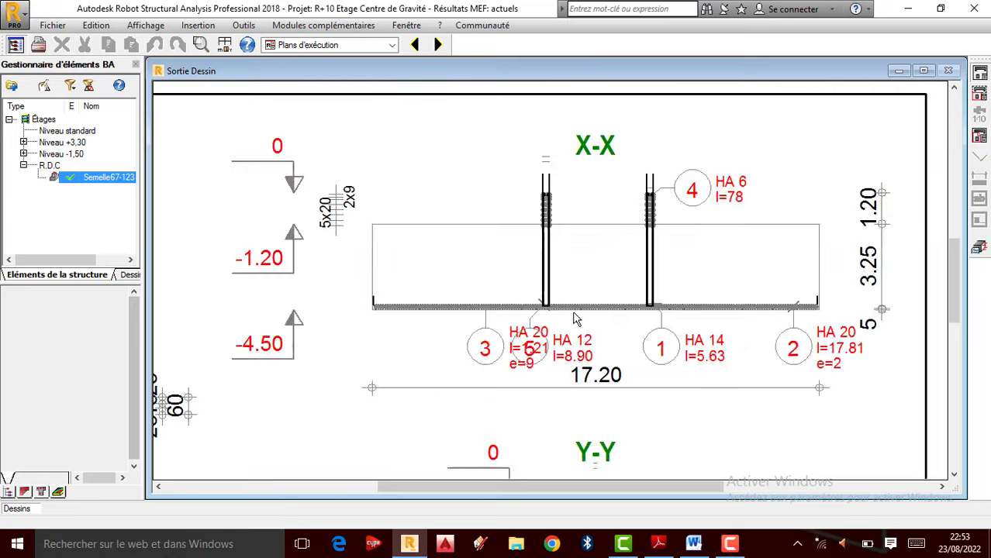
{"action": "scroll", "coordinate": [597, 372], "scroll_direction": "up", "scroll_amount": 6}
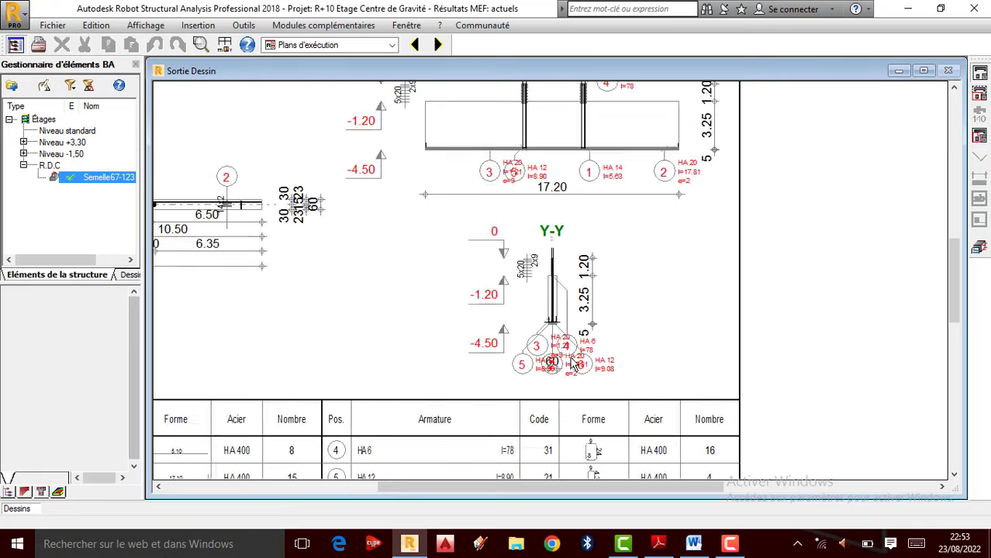
{"action": "scroll", "coordinate": [574, 365], "scroll_direction": "down", "scroll_amount": 4}
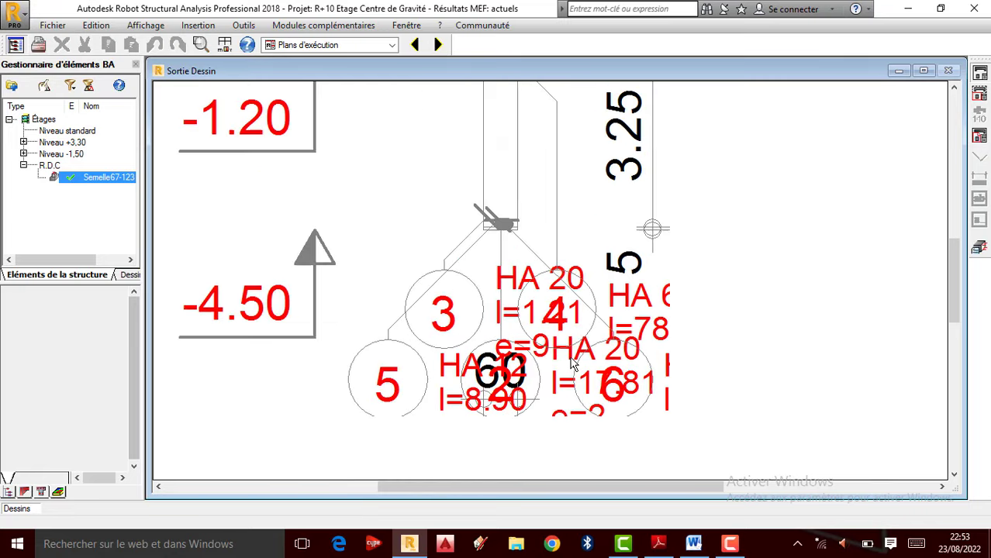
{"action": "scroll", "coordinate": [568, 376], "scroll_direction": "down", "scroll_amount": 2}
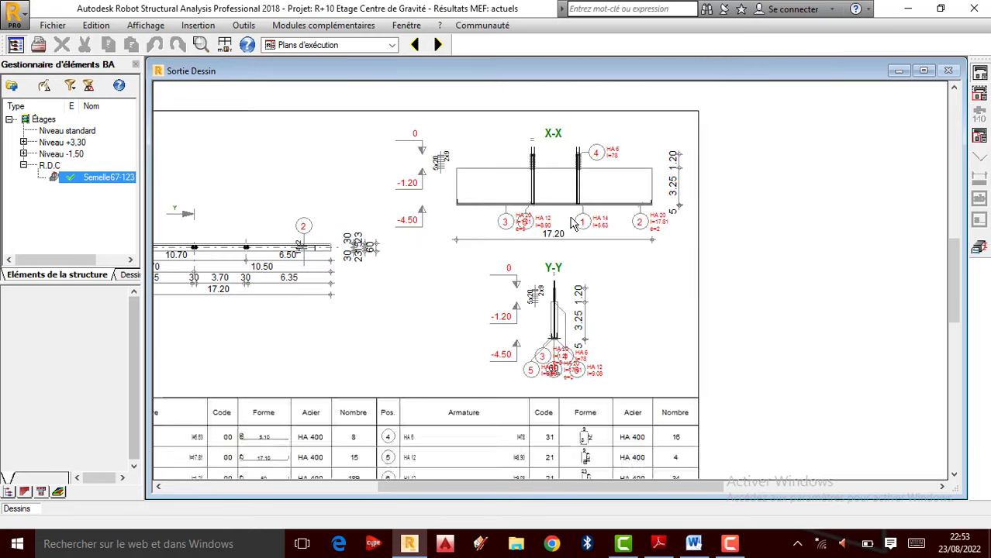
{"action": "scroll", "coordinate": [564, 205], "scroll_direction": "up", "scroll_amount": 5}
{"action": "scroll", "coordinate": [565, 209], "scroll_direction": "up", "scroll_amount": 1}
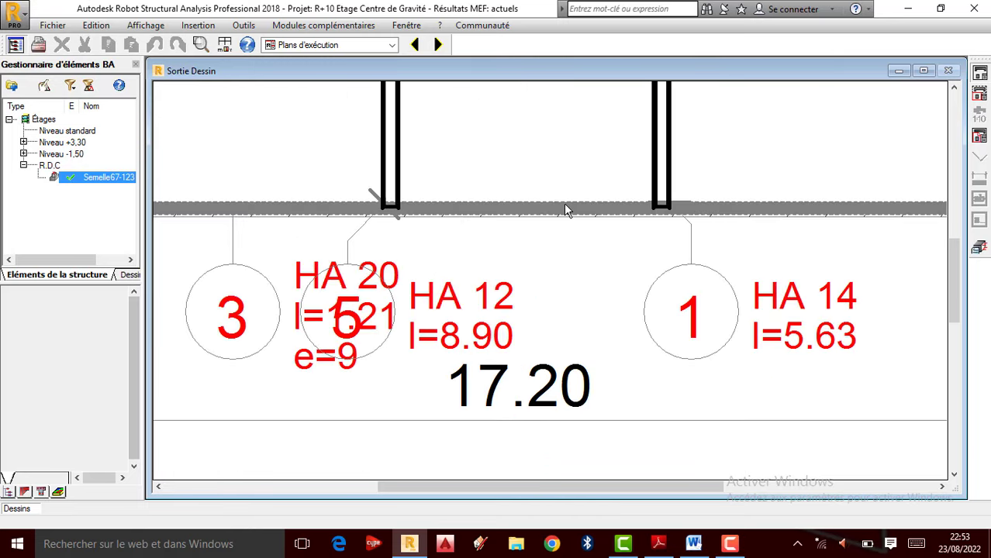
{"action": "scroll", "coordinate": [574, 209], "scroll_direction": "down", "scroll_amount": 5}
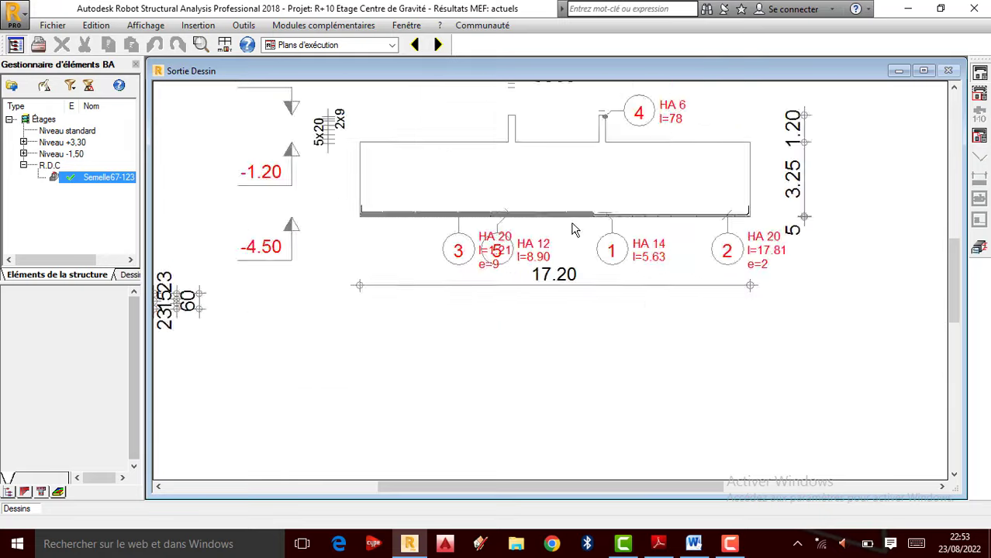
{"action": "scroll", "coordinate": [674, 210], "scroll_direction": "down", "scroll_amount": 3}
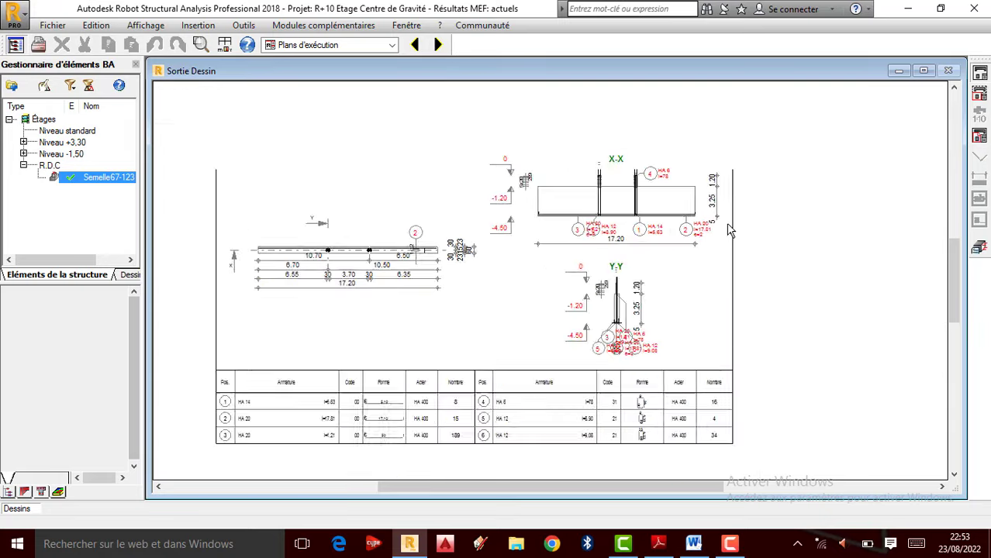
{"action": "scroll", "coordinate": [412, 266], "scroll_direction": "up", "scroll_amount": 5}
{"action": "scroll", "coordinate": [412, 265], "scroll_direction": "up", "scroll_amount": 1}
{"action": "scroll", "coordinate": [411, 265], "scroll_direction": "down", "scroll_amount": 4}
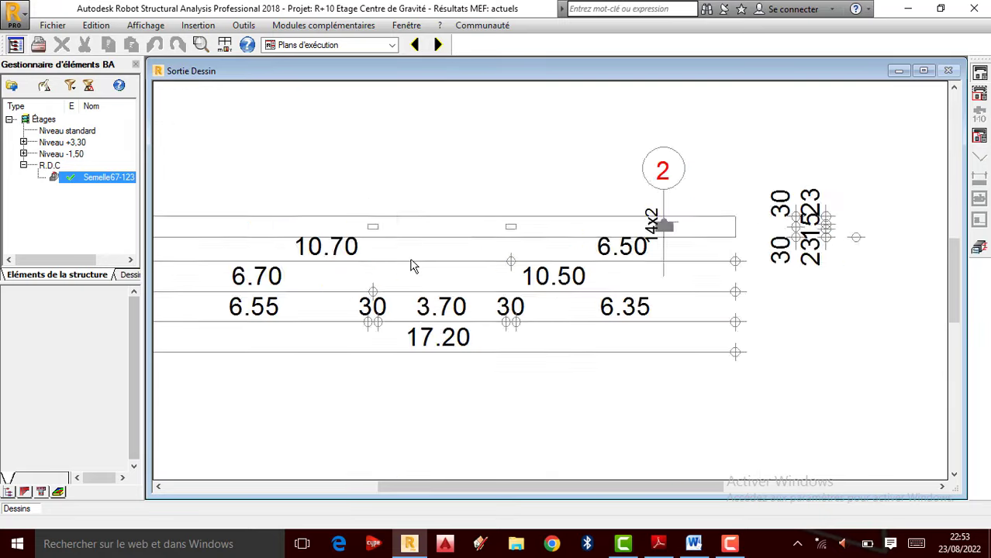
{"action": "scroll", "coordinate": [412, 266], "scroll_direction": "down", "scroll_amount": 1}
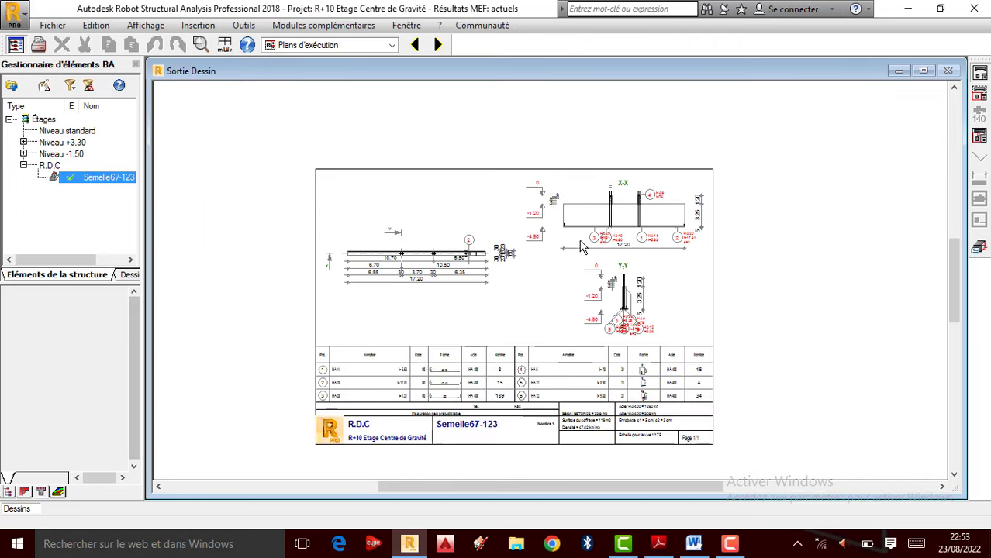
- Return from the footing drawing to the geometry settings and enter 4 m for length A and 1 m for width B
{"action": "scroll", "coordinate": [583, 246], "scroll_direction": "up", "scroll_amount": 1}
{"action": "scroll", "coordinate": [580, 242], "scroll_direction": "up", "scroll_amount": 1}
{"action": "scroll", "coordinate": [345, 225], "scroll_direction": "down", "scroll_amount": 2}
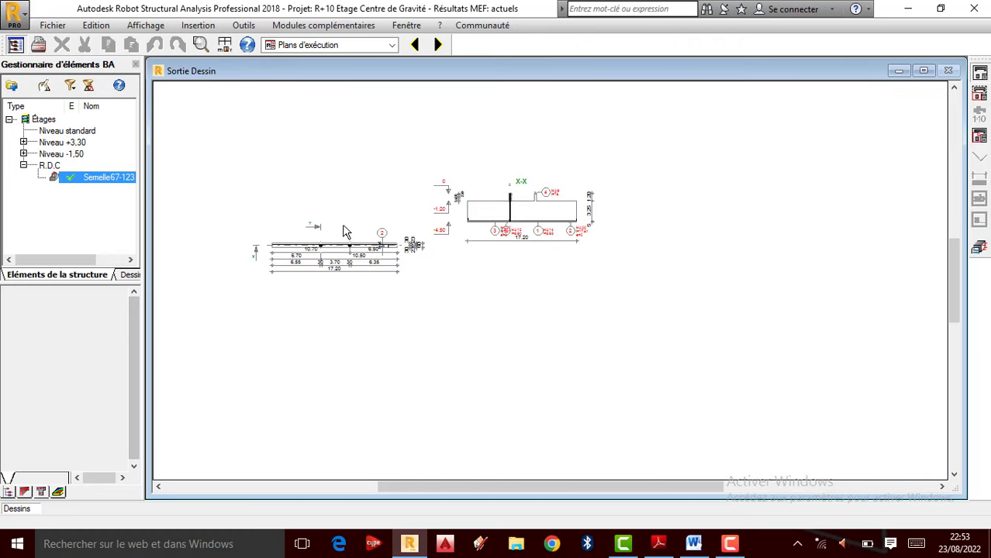
{"action": "left_click", "coordinate": [983, 247]}
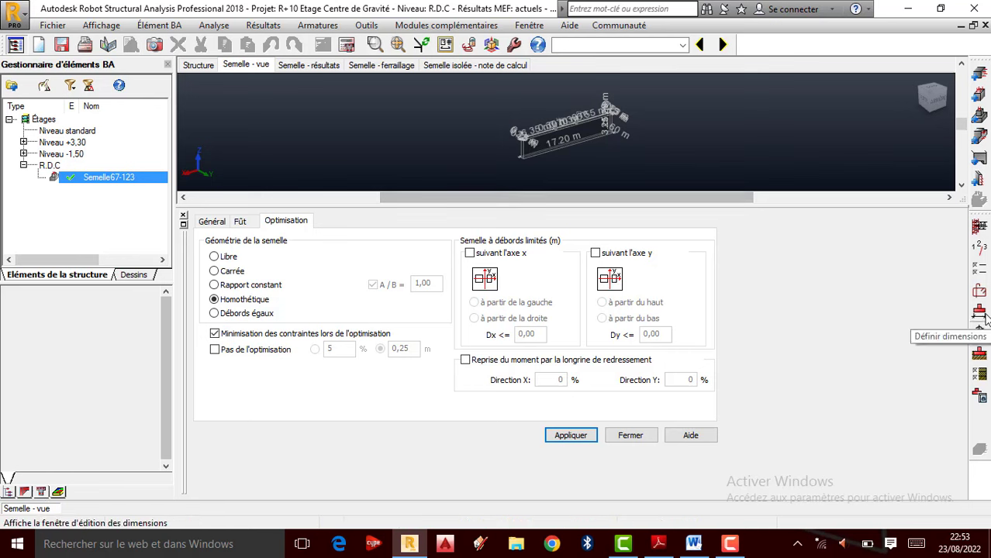
{"action": "left_click", "coordinate": [212, 222]}
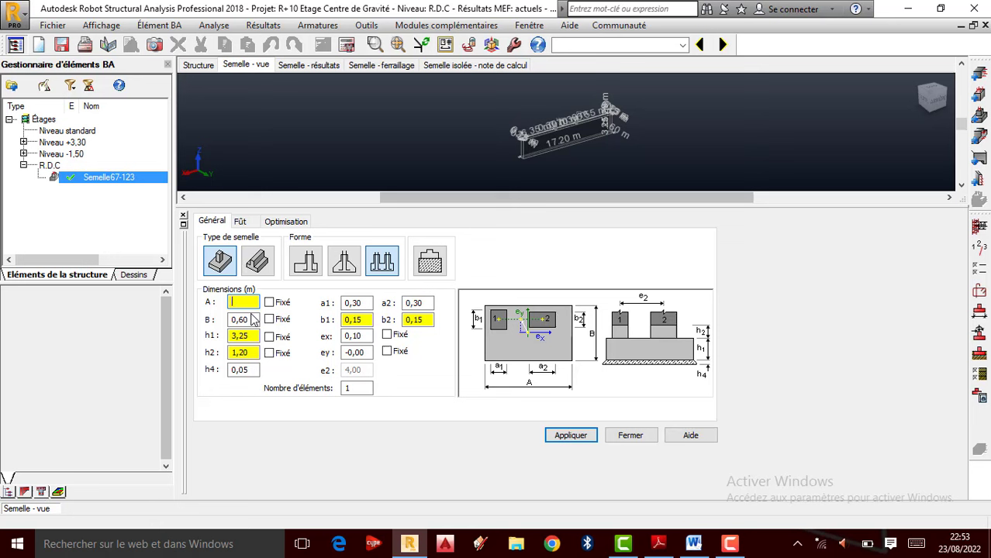
{"action": "type", "text": "4"}
{"action": "left_click", "coordinate": [249, 353]}
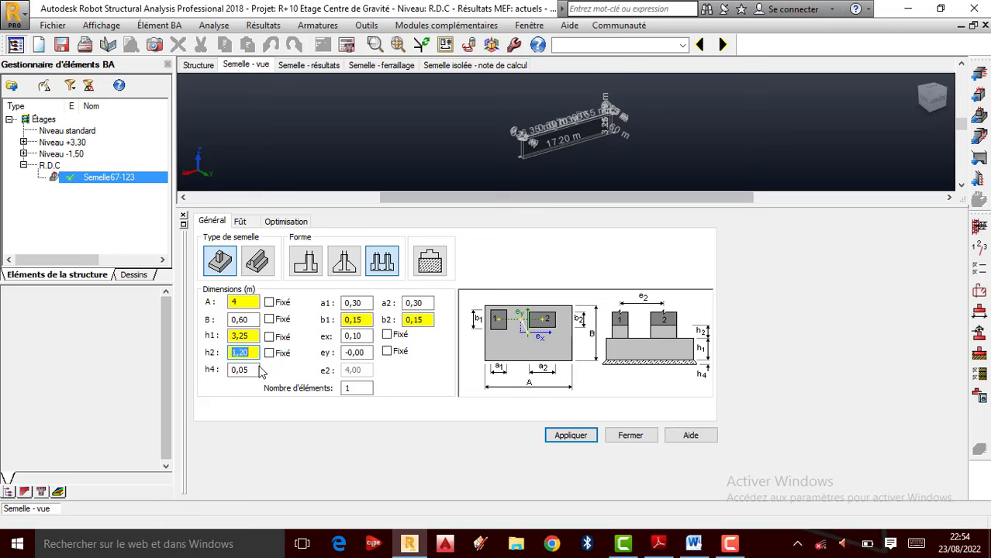
{"action": "left_click", "coordinate": [249, 321]}
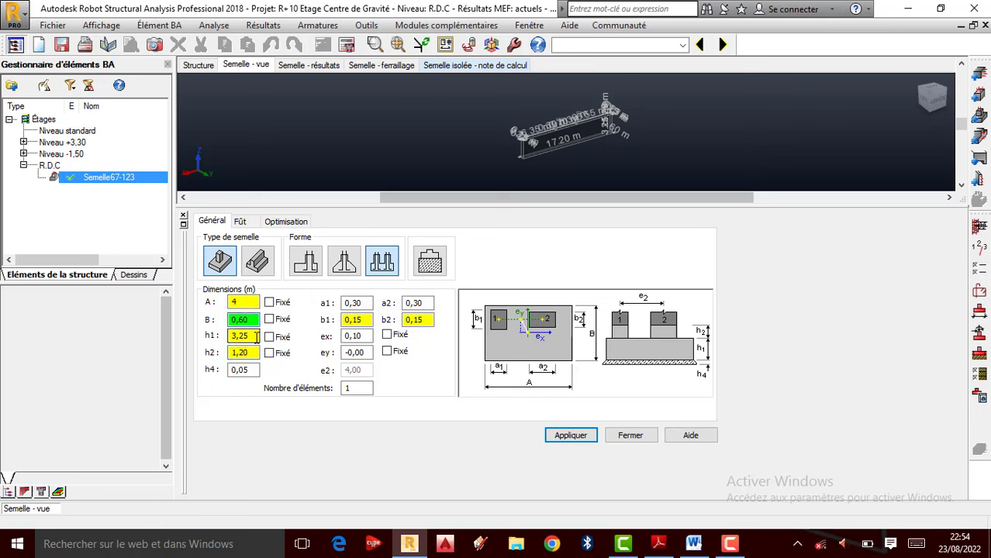
{"action": "left_click_drag", "start_coordinate": [251, 319], "coordinate": [183, 308]}
{"action": "type", "text": "1"}
- Try to apply a footing length A of 3 m with A, B, h1 and h2 all fixed, and dismiss the error
{"action": "left_click_drag", "start_coordinate": [252, 303], "coordinate": [201, 301]}
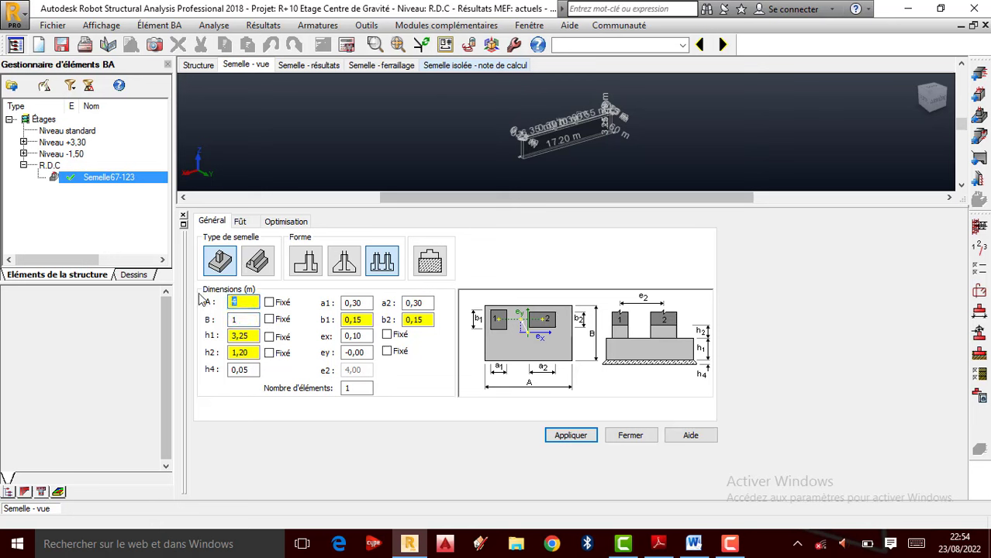
{"action": "left_click", "coordinate": [269, 303]}
{"action": "left_click", "coordinate": [269, 319]}
{"action": "left_click", "coordinate": [269, 336]}
{"action": "left_click", "coordinate": [269, 353]}
{"action": "left_click", "coordinate": [570, 436]}
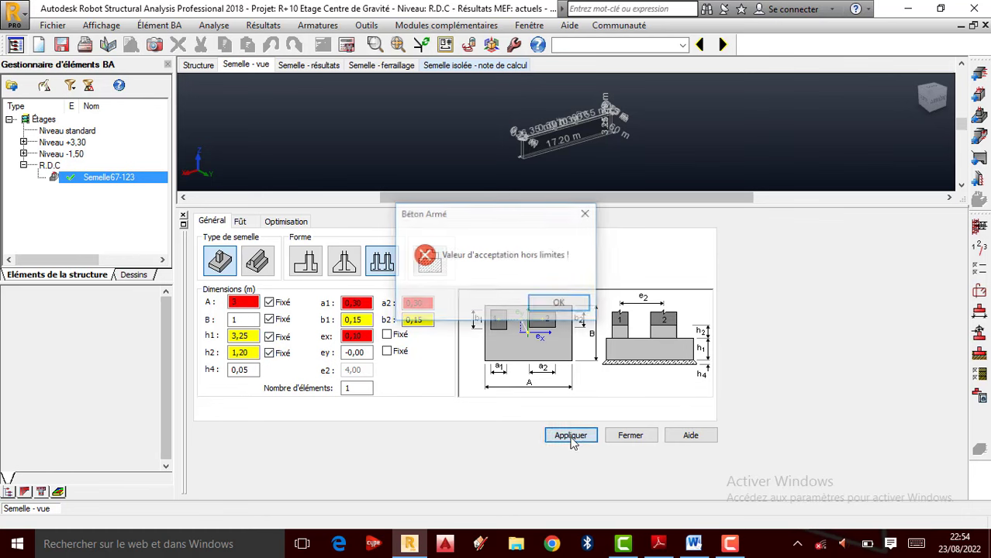
{"action": "left_click", "coordinate": [557, 303]}
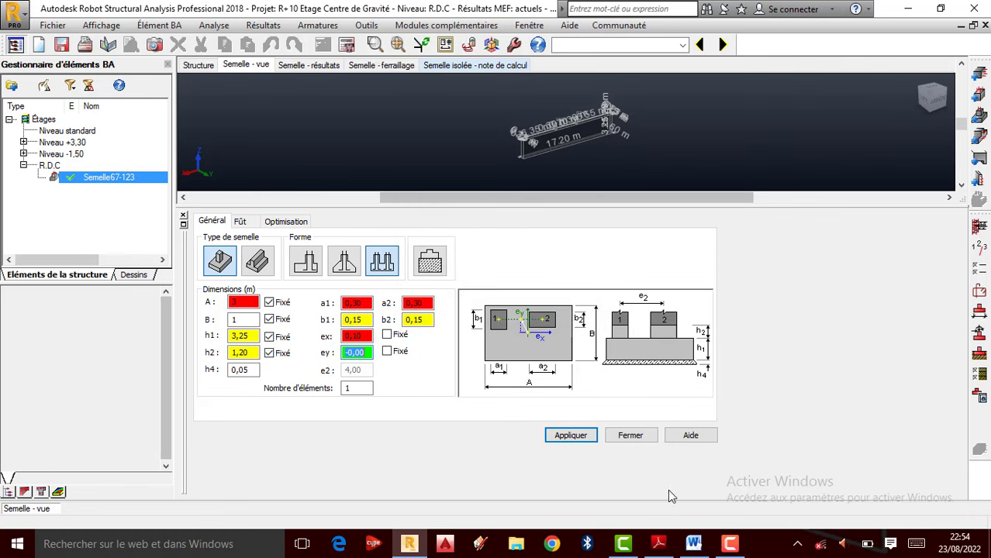
{"action": "left_click", "coordinate": [732, 545]}
{"action": "left_click", "coordinate": [921, 478]}
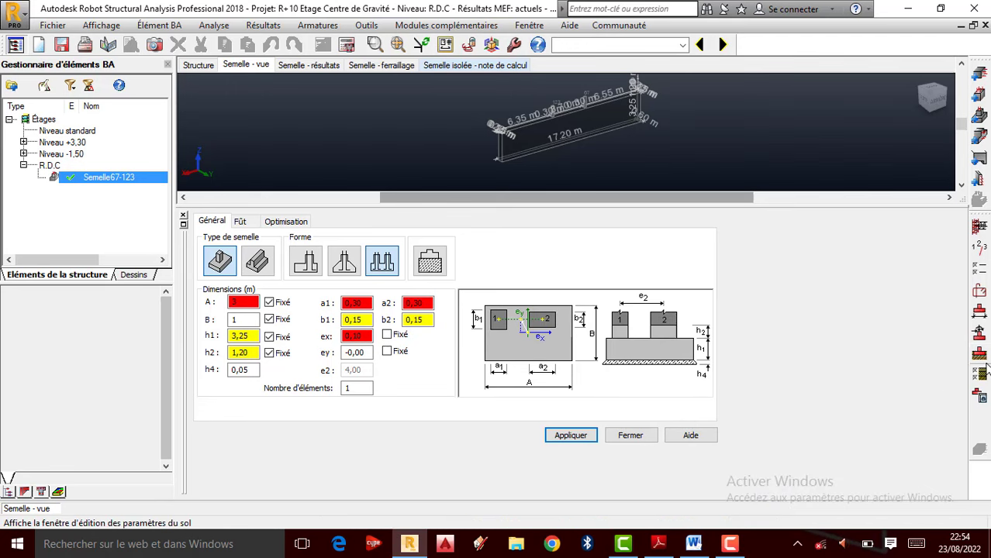
- Disable the water level in the footing's soil parameters, apply the change and close the soil settings
{"action": "left_click", "coordinate": [980, 363]}
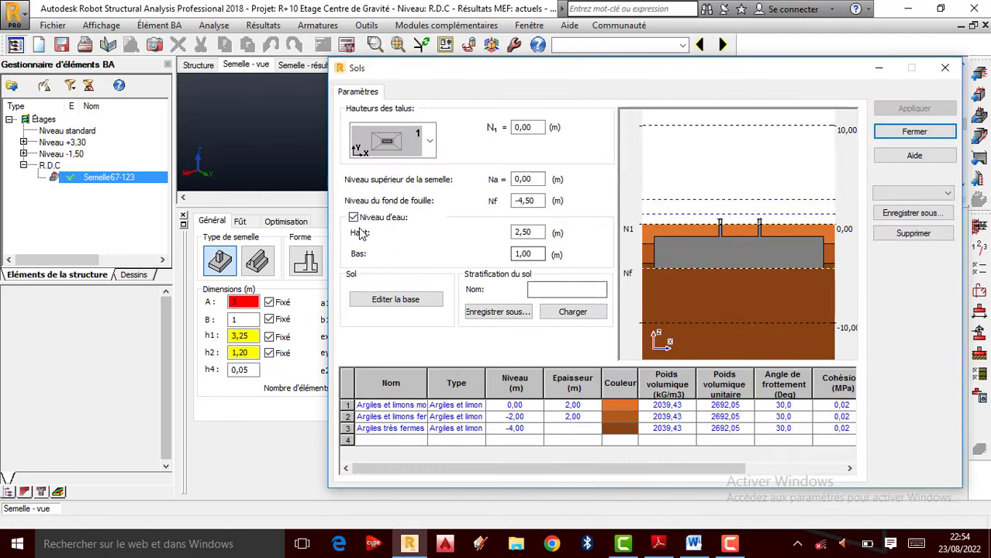
{"action": "left_click", "coordinate": [353, 219]}
{"action": "left_click", "coordinate": [914, 108]}
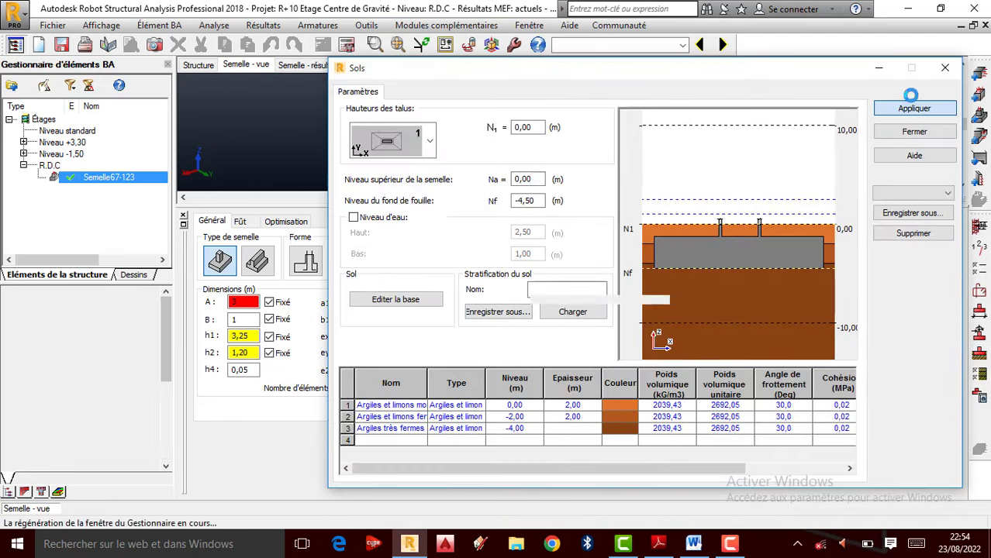
{"action": "left_click", "coordinate": [945, 71]}
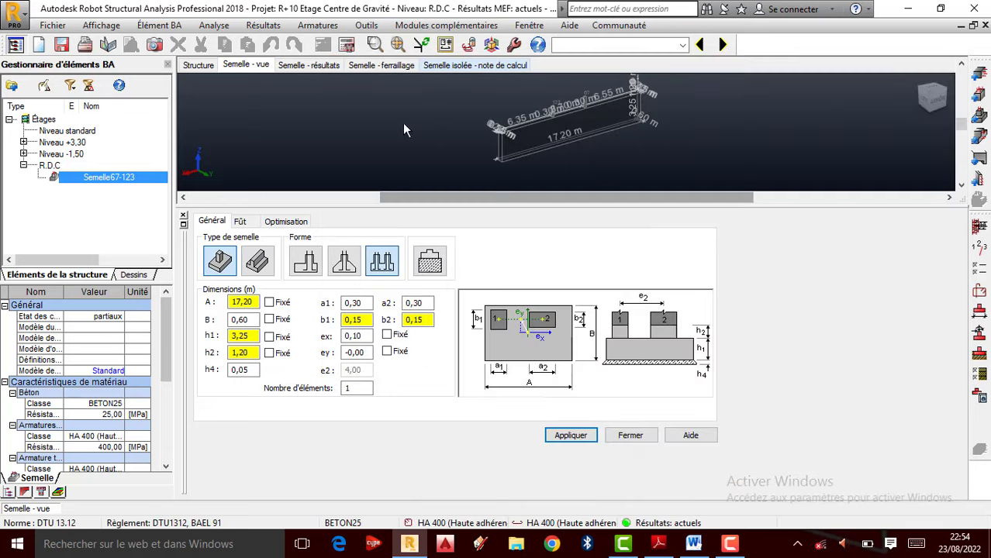
- Recalculate the footing with drawing generation enabled, dismiss the calculation errors and inspect the drawing's X-X section
{"action": "left_click", "coordinate": [348, 46]}
{"action": "left_click", "coordinate": [415, 284]}
{"action": "left_click", "coordinate": [548, 338]}
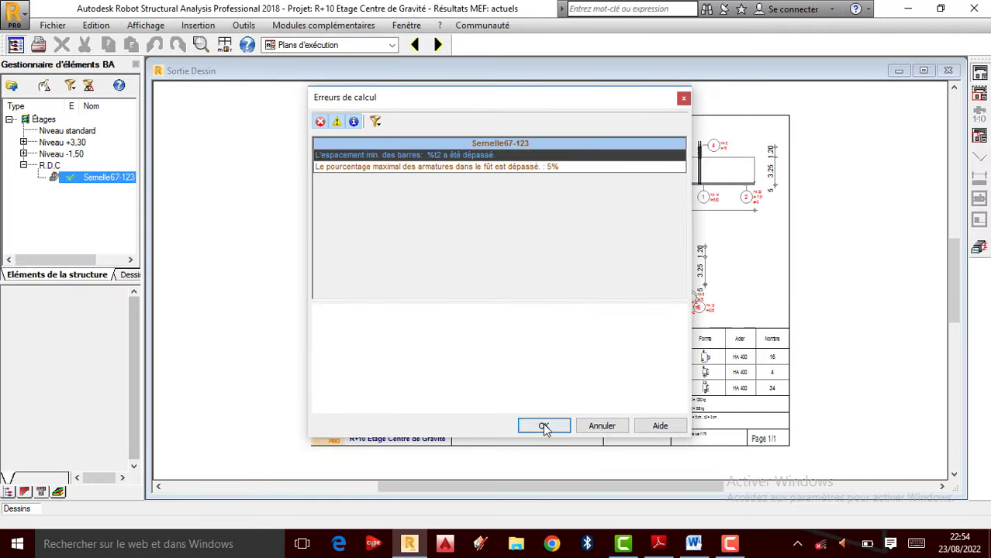
{"action": "left_click", "coordinate": [545, 428]}
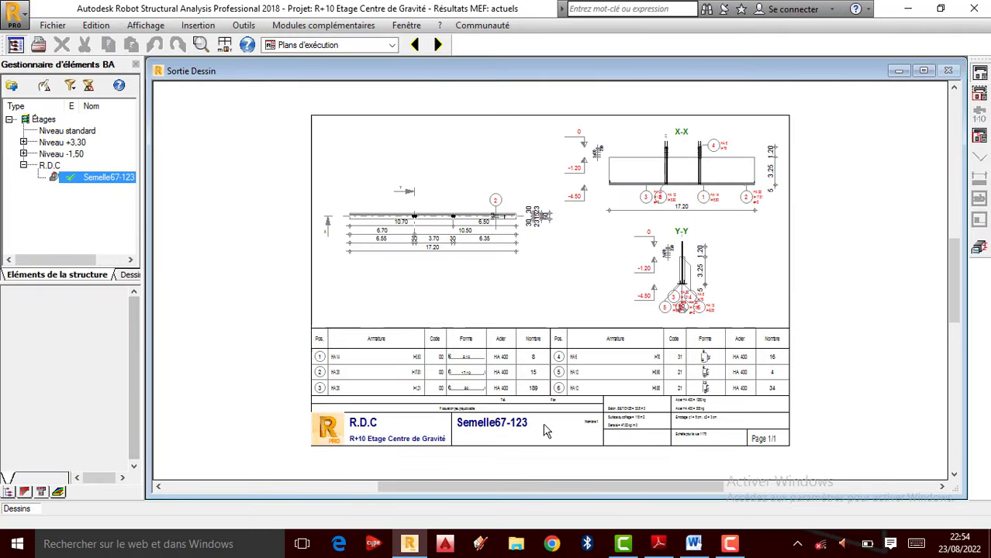
{"action": "scroll", "coordinate": [683, 195], "scroll_direction": "up", "scroll_amount": 6}
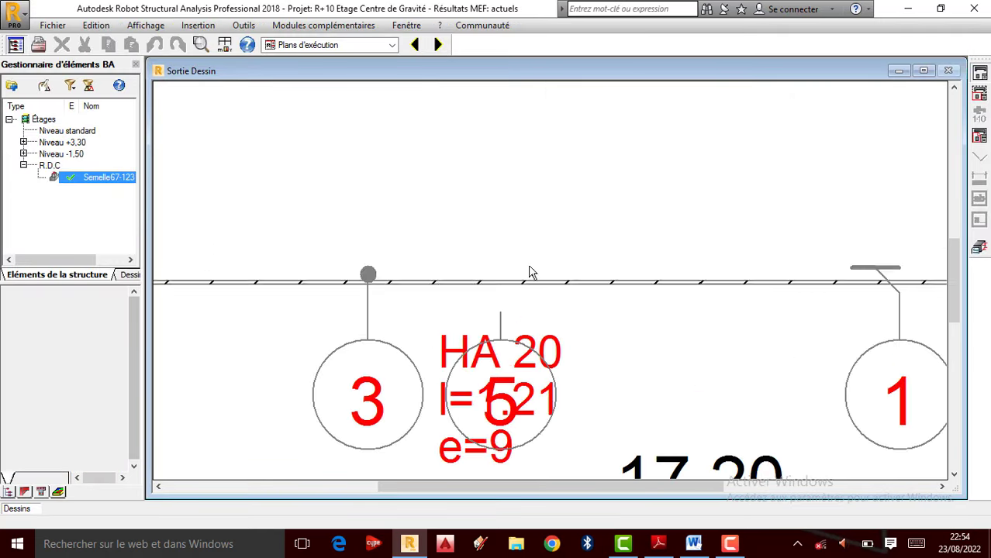
{"action": "scroll", "coordinate": [413, 347], "scroll_direction": "down", "scroll_amount": 1}
{"action": "scroll", "coordinate": [521, 225], "scroll_direction": "down", "scroll_amount": 3}
{"action": "scroll", "coordinate": [504, 248], "scroll_direction": "up", "scroll_amount": 3}
{"action": "scroll", "coordinate": [460, 283], "scroll_direction": "down", "scroll_amount": 2}
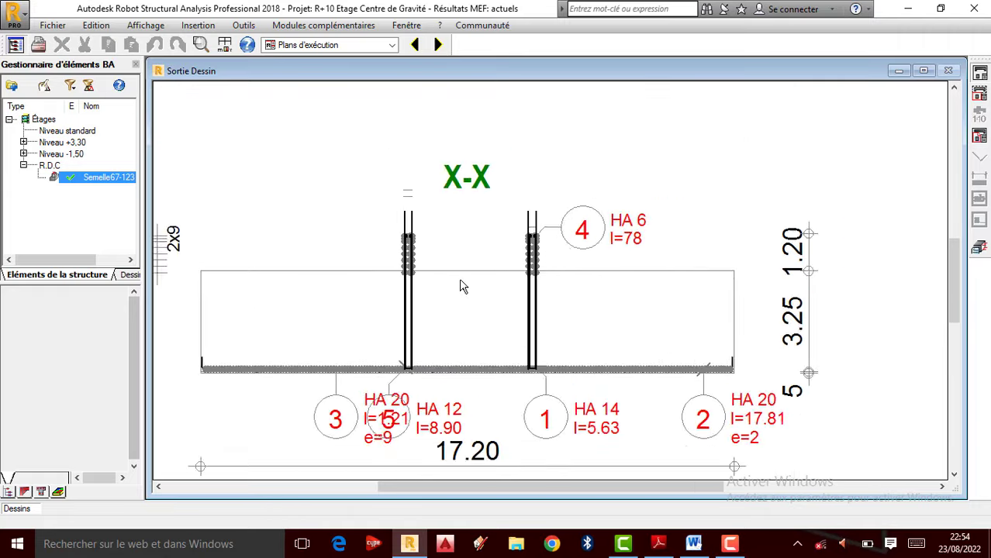
{"action": "scroll", "coordinate": [652, 229], "scroll_direction": "down", "scroll_amount": 1}
- In the footing's advanced reinforcement options, match upper bar spacing to the lower reinforcement, pick the first reinforcement type and accept the settings
{"action": "left_click", "coordinate": [982, 245]}
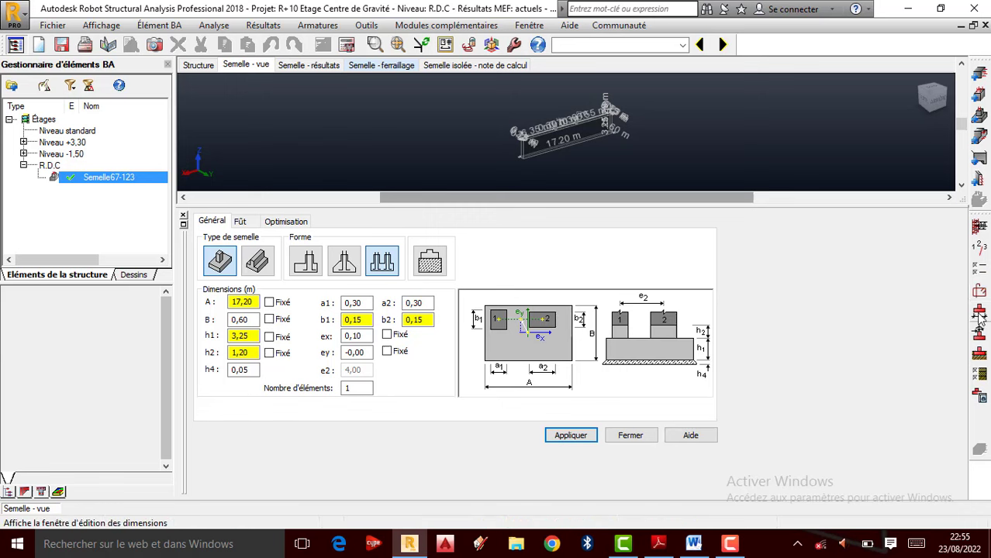
{"action": "left_click", "coordinate": [979, 293]}
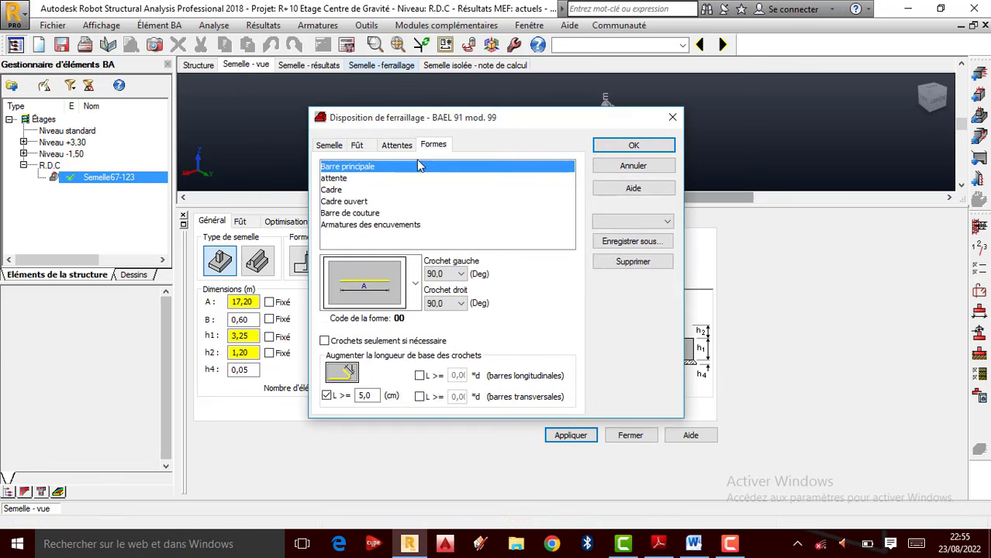
{"action": "left_click", "coordinate": [399, 147]}
{"action": "left_click", "coordinate": [363, 147]}
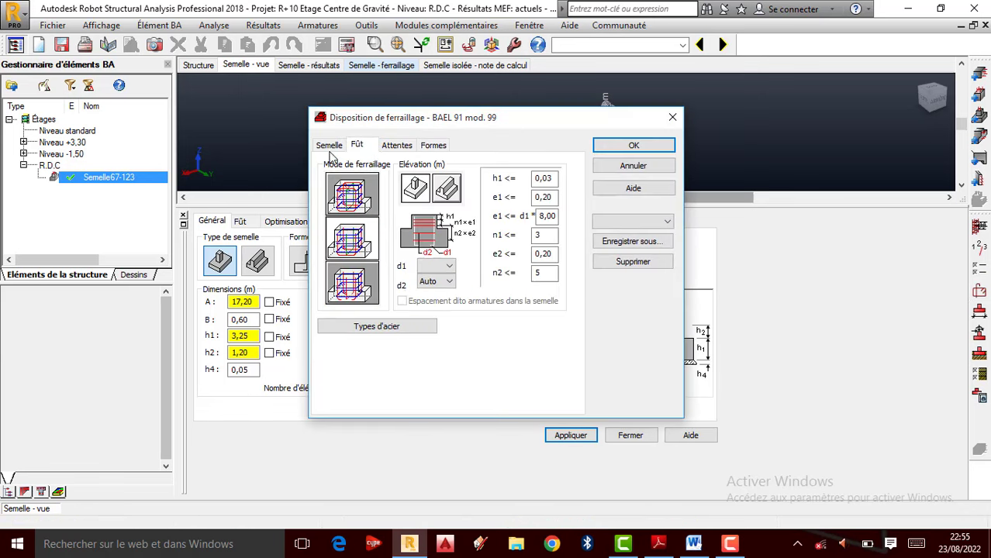
{"action": "left_click", "coordinate": [330, 147]}
{"action": "left_click", "coordinate": [537, 276]}
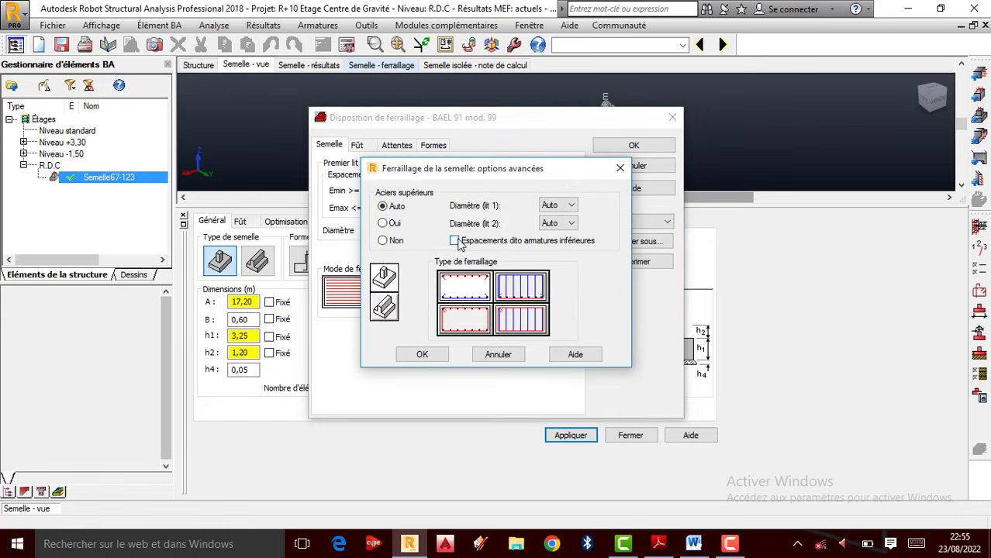
{"action": "left_click", "coordinate": [455, 241]}
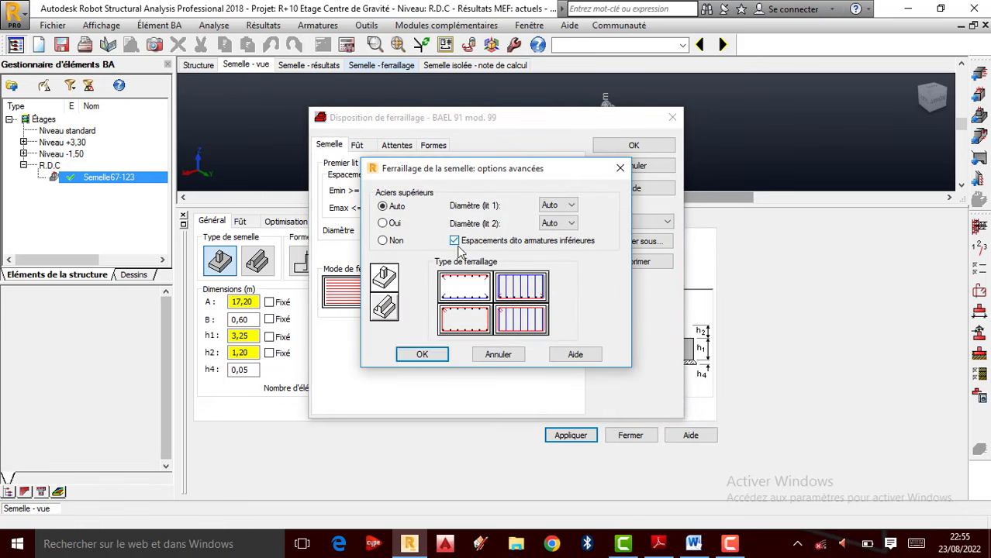
{"action": "left_click", "coordinate": [466, 293]}
{"action": "left_click", "coordinate": [420, 354]}
{"action": "left_click", "coordinate": [624, 145]}
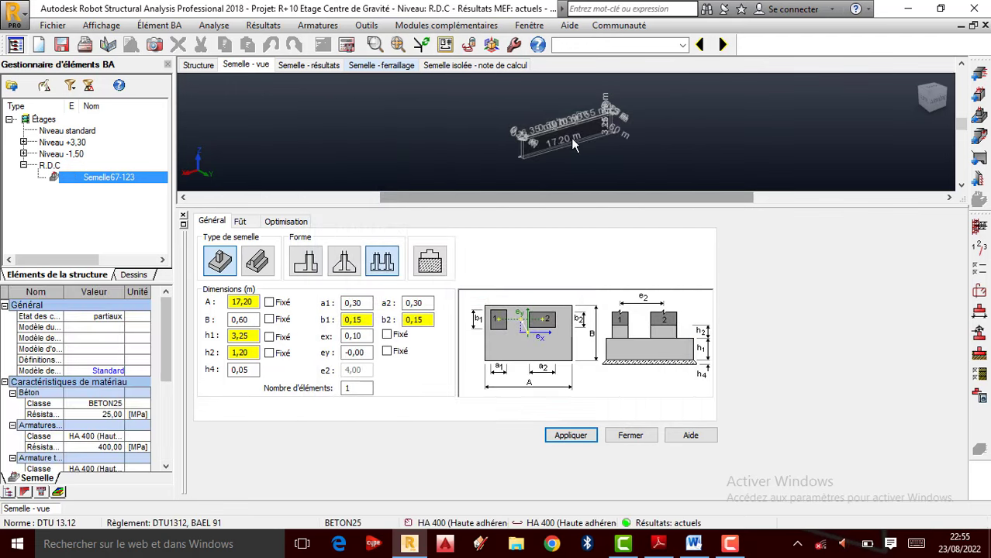
- Calculate Semelle67-123 again with its drawing generated, dismiss the error report and check the new drawing
{"action": "left_click", "coordinate": [348, 44]}
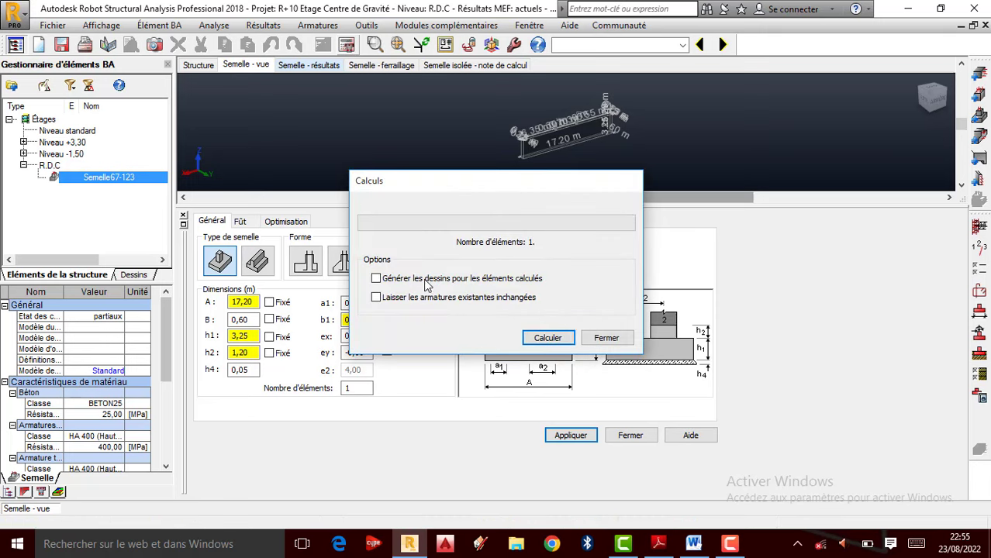
{"action": "left_click", "coordinate": [552, 339]}
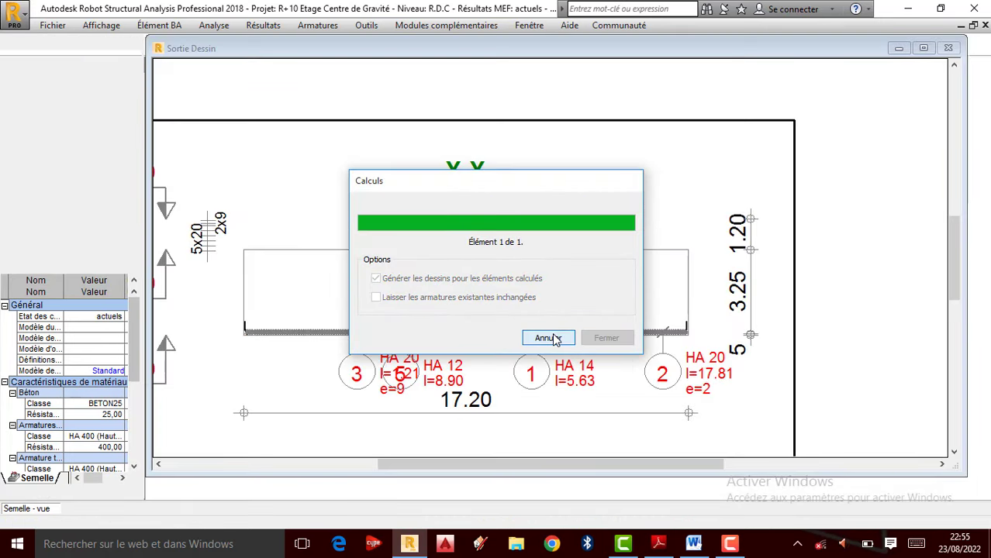
{"action": "left_click", "coordinate": [544, 428]}
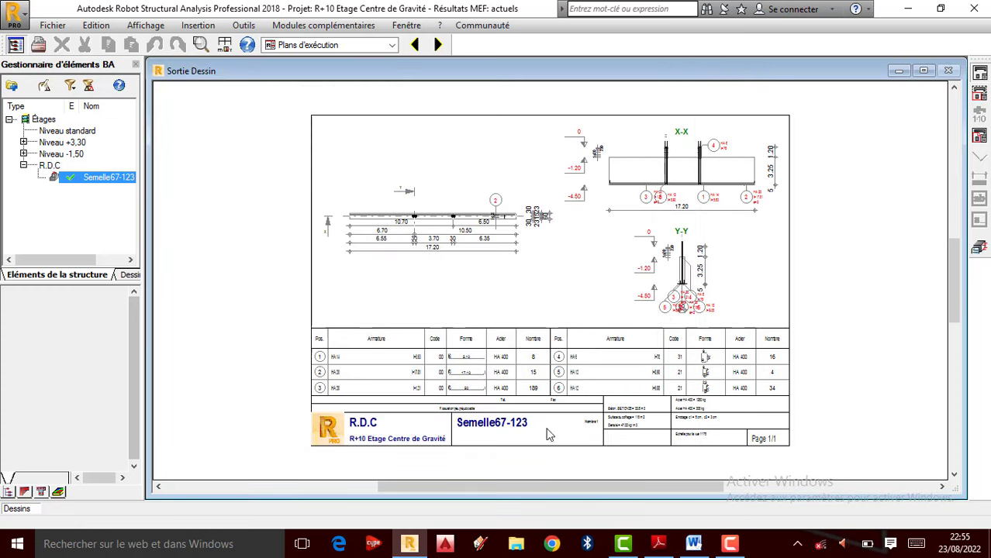
{"action": "scroll", "coordinate": [614, 187], "scroll_direction": "up", "scroll_amount": 5}
{"action": "scroll", "coordinate": [602, 239], "scroll_direction": "down", "scroll_amount": 4}
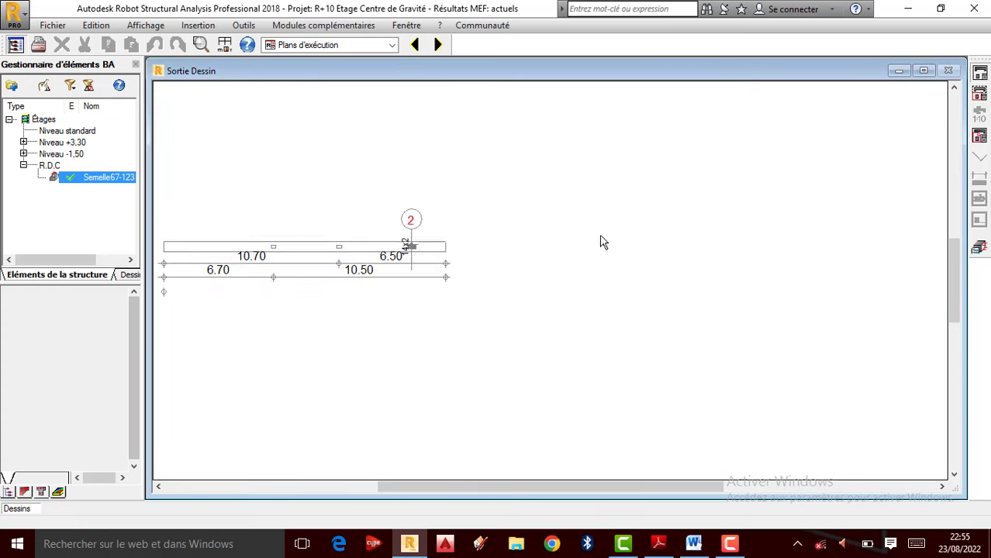
- Display the footing's reinforcement views and close the reinforcement table and bar properties to enlarge them
{"action": "left_click", "coordinate": [978, 246]}
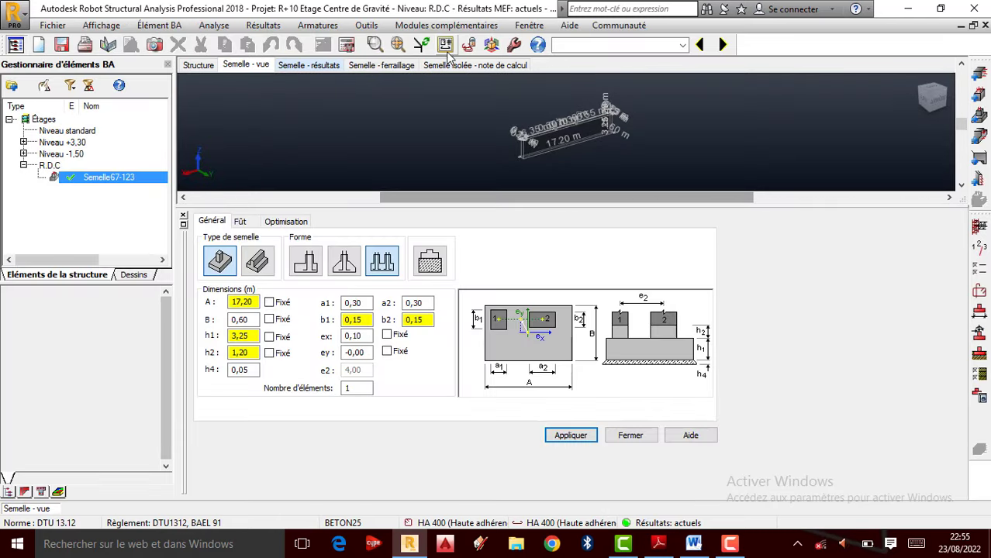
{"action": "left_click", "coordinate": [465, 65]}
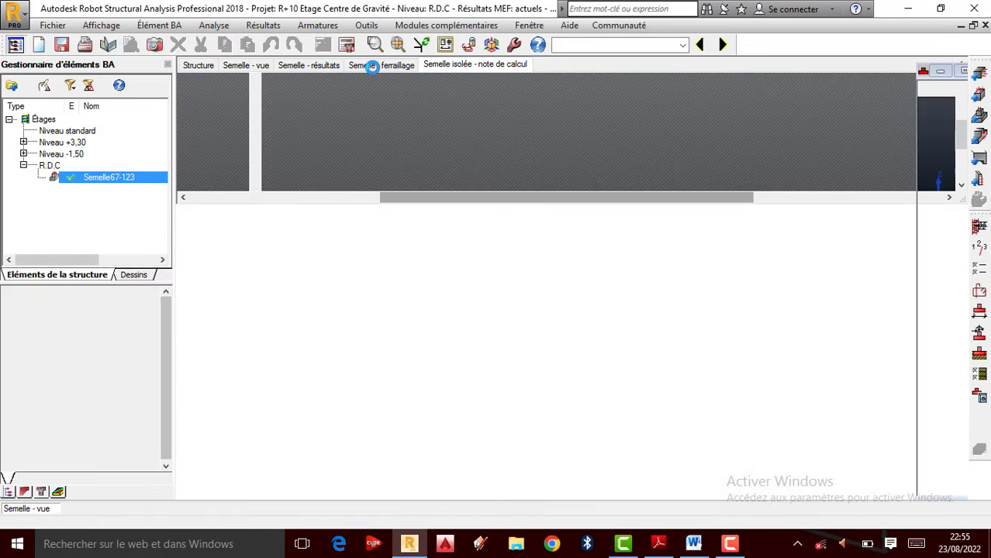
{"action": "left_click", "coordinate": [388, 66]}
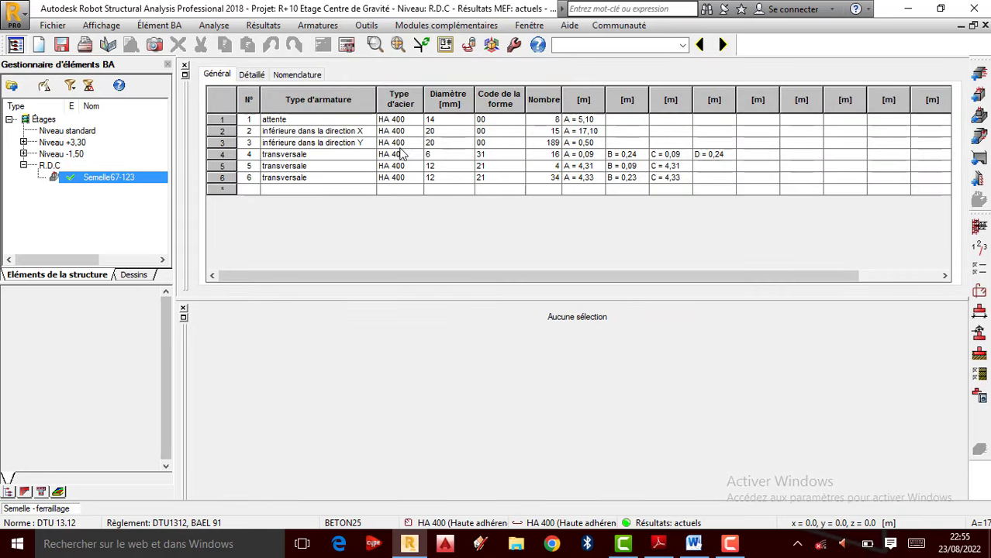
{"action": "left_click", "coordinate": [186, 73]}
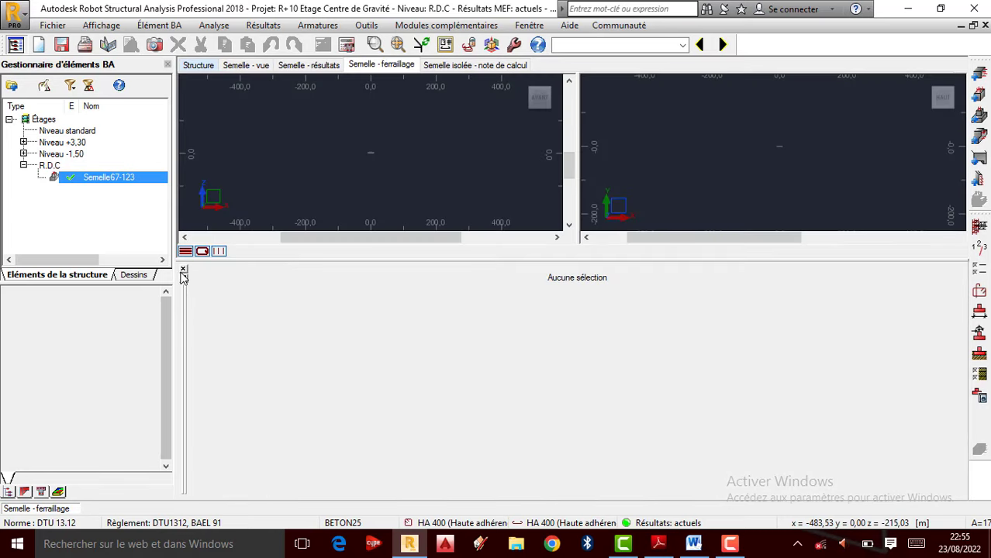
{"action": "left_click", "coordinate": [183, 270]}
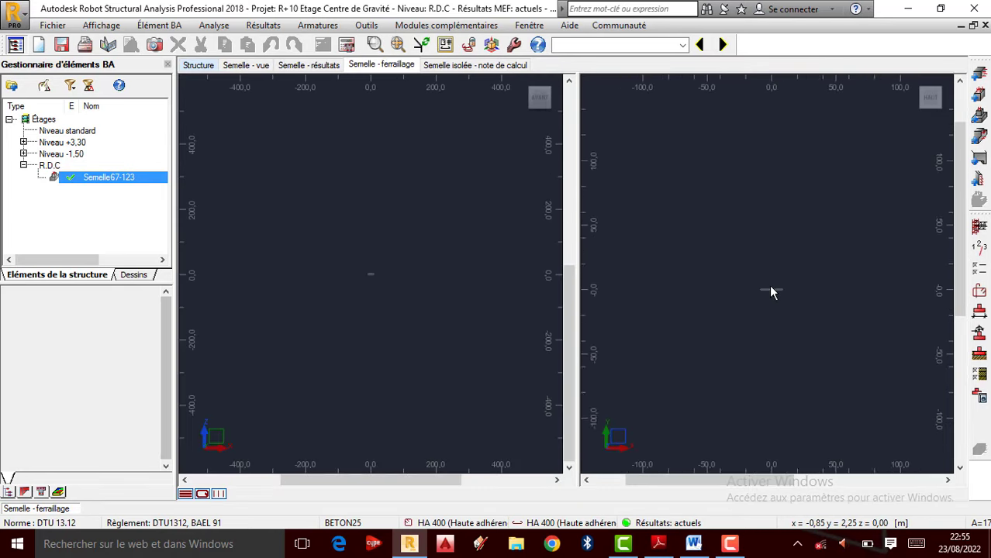
- Examine the footing's reinforcement cage in 3D, including the bottom bars and the starter bars of both columns
{"action": "scroll", "coordinate": [773, 287], "scroll_direction": "up", "scroll_amount": 6}
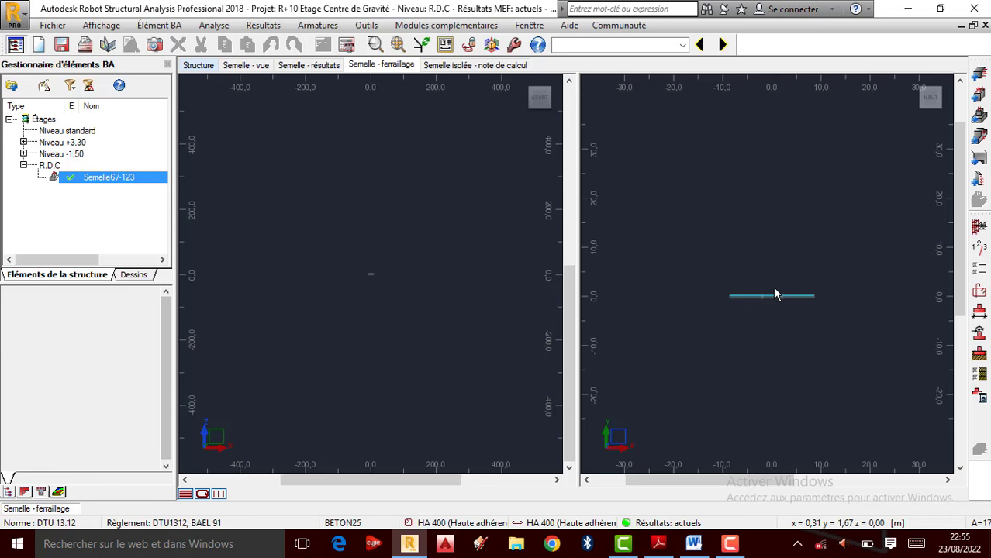
{"action": "left_click", "coordinate": [915, 84]}
{"action": "middle_click_drag", "start_coordinate": [799, 292], "coordinate": [755, 330], "text": "shift"}
{"action": "scroll", "coordinate": [793, 334], "scroll_direction": "up", "scroll_amount": 3}
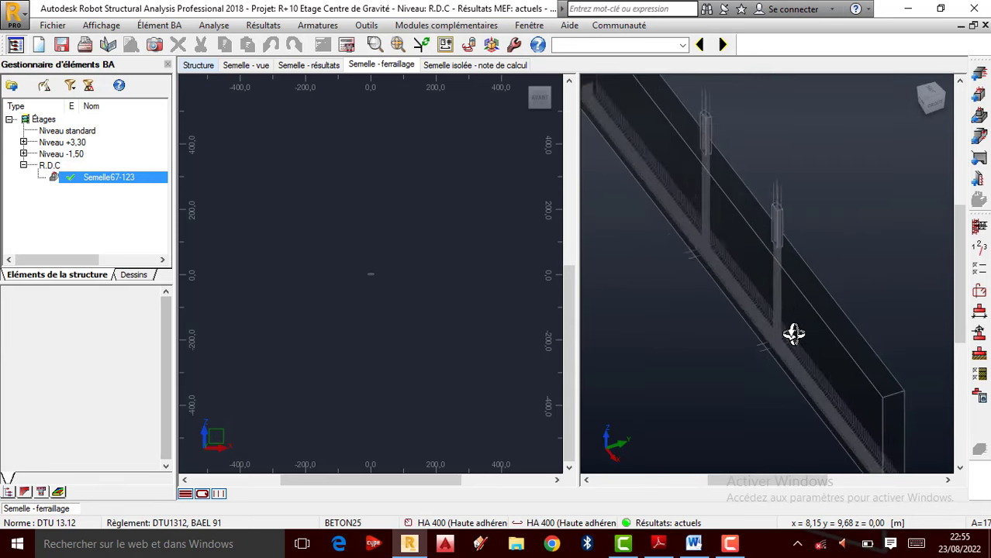
{"action": "scroll", "coordinate": [779, 334], "scroll_direction": "up", "scroll_amount": 5}
{"action": "scroll", "coordinate": [778, 325], "scroll_direction": "down", "scroll_amount": 6}
{"action": "scroll", "coordinate": [763, 319], "scroll_direction": "up", "scroll_amount": 4}
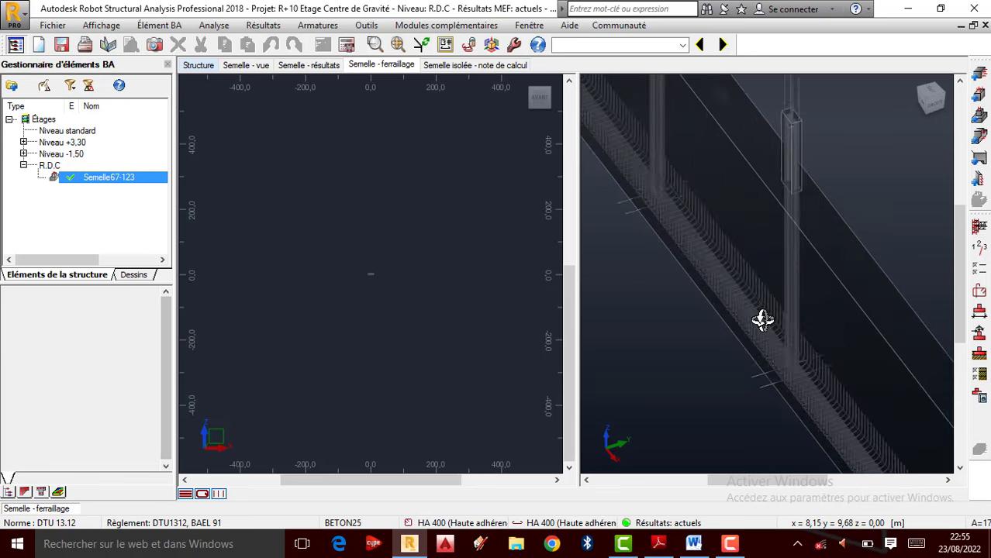
{"action": "scroll", "coordinate": [766, 320], "scroll_direction": "up", "scroll_amount": 2}
{"action": "scroll", "coordinate": [781, 325], "scroll_direction": "down", "scroll_amount": 5}
{"action": "scroll", "coordinate": [726, 318], "scroll_direction": "up", "scroll_amount": 4}
{"action": "scroll", "coordinate": [746, 285], "scroll_direction": "up", "scroll_amount": 3}
{"action": "scroll", "coordinate": [746, 294], "scroll_direction": "down", "scroll_amount": 5}
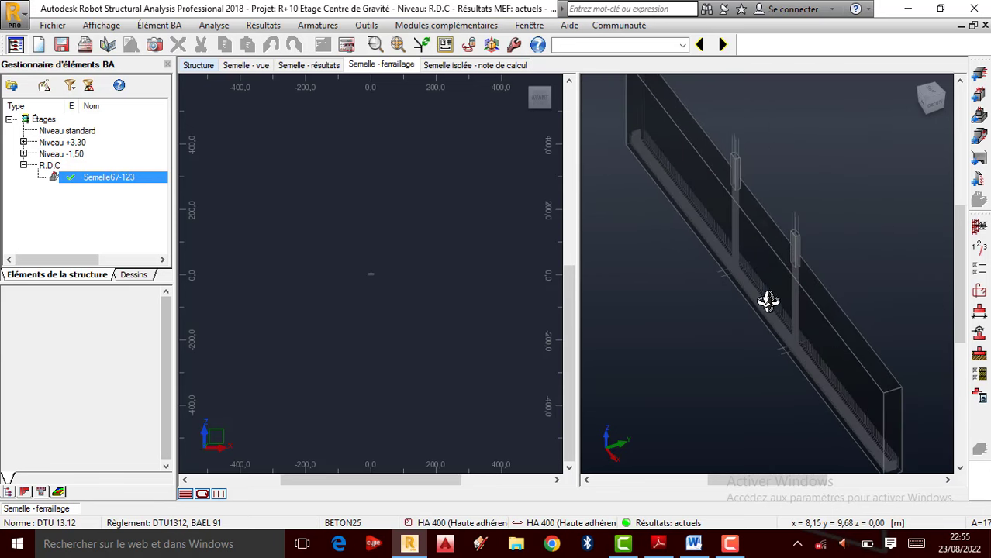
- Inspect the footing's reinforcement in 3D at its end face and along the bars beneath the two columns
{"action": "left_click_drag", "start_coordinate": [844, 330], "coordinate": [790, 323]}
{"action": "scroll", "coordinate": [773, 293], "scroll_direction": "up", "scroll_amount": 4}
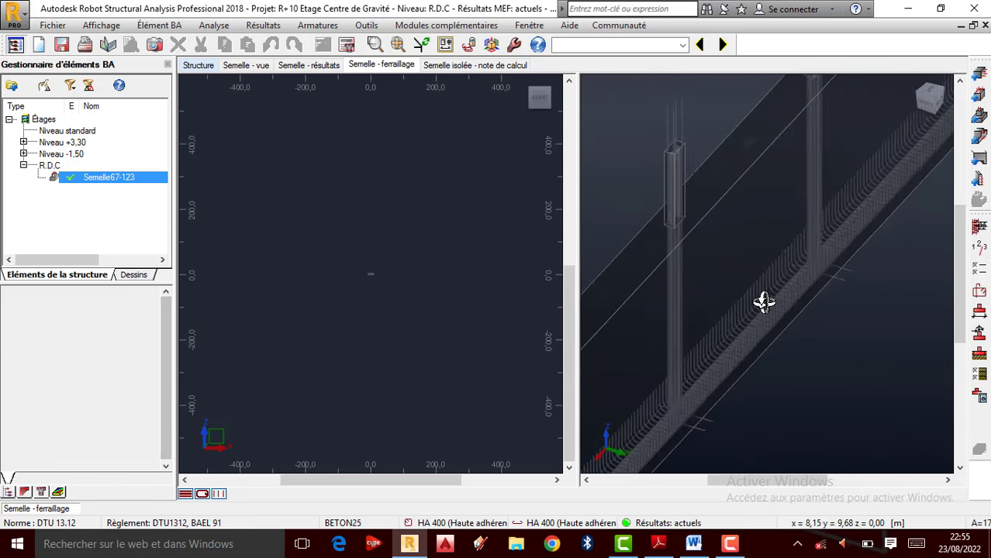
{"action": "scroll", "coordinate": [763, 288], "scroll_direction": "down", "scroll_amount": 4}
{"action": "scroll", "coordinate": [710, 373], "scroll_direction": "up", "scroll_amount": 4}
{"action": "scroll", "coordinate": [743, 256], "scroll_direction": "up", "scroll_amount": 4}
{"action": "scroll", "coordinate": [698, 318], "scroll_direction": "down", "scroll_amount": 5}
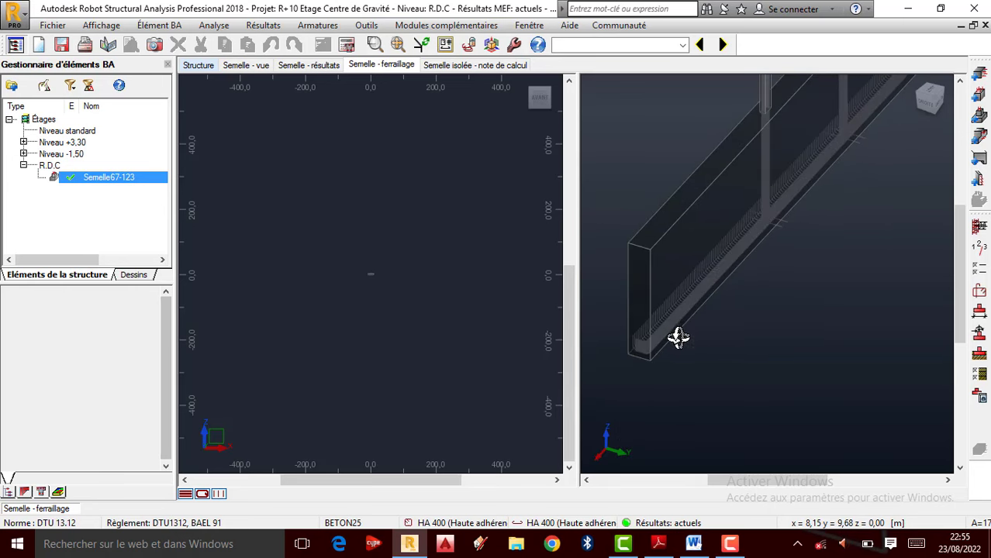
{"action": "scroll", "coordinate": [676, 338], "scroll_direction": "up", "scroll_amount": 4}
{"action": "scroll", "coordinate": [702, 329], "scroll_direction": "down", "scroll_amount": 4}
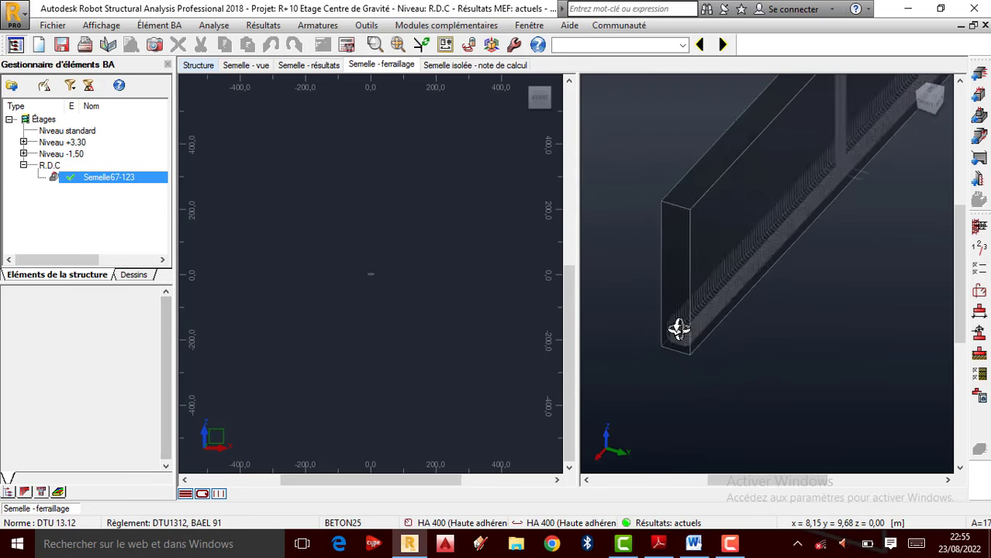
{"action": "scroll", "coordinate": [667, 326], "scroll_direction": "down", "scroll_amount": 3}
{"action": "scroll", "coordinate": [704, 226], "scroll_direction": "up", "scroll_amount": 4}
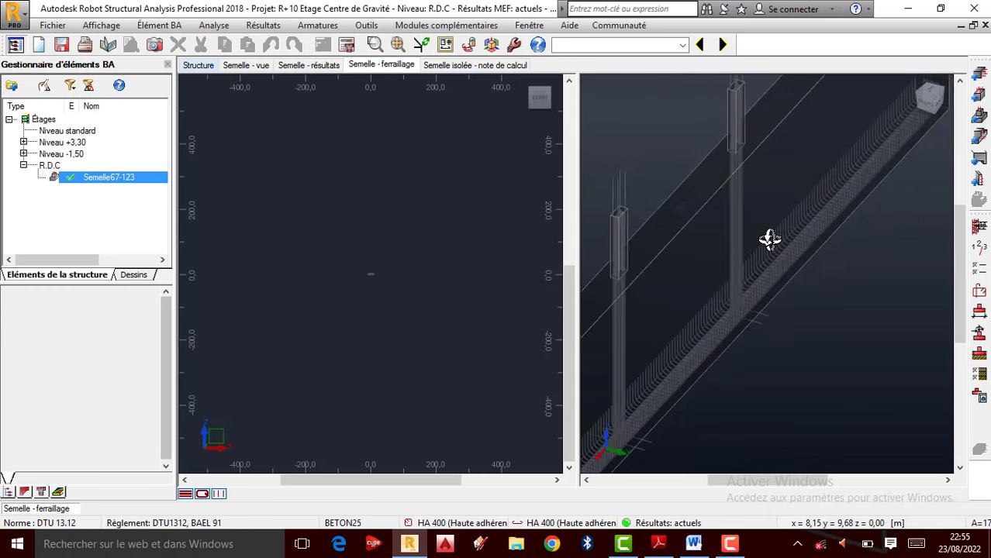
{"action": "scroll", "coordinate": [769, 241], "scroll_direction": "down", "scroll_amount": 2}
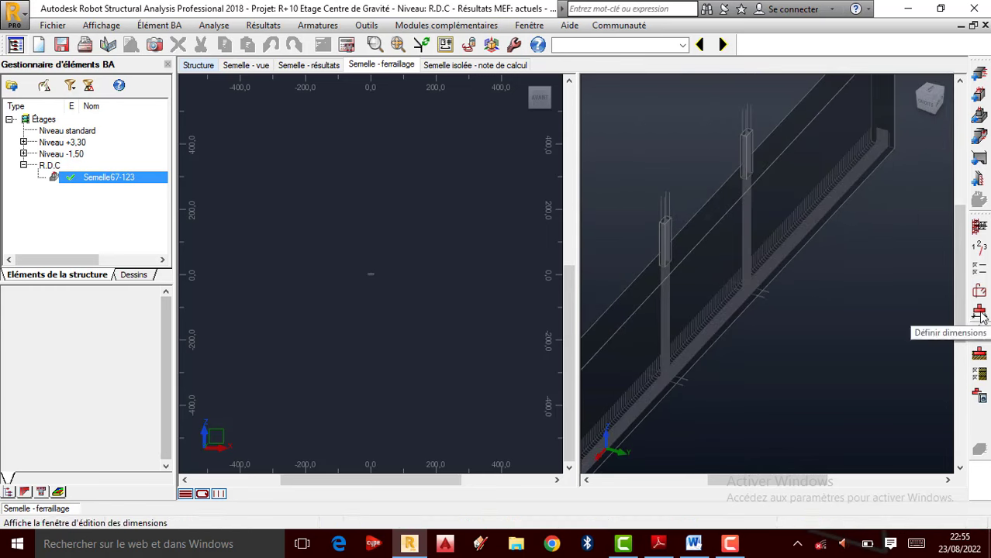
- Try to fix the footing's dimensions at A 4 m and B 1.50 m
{"action": "left_click", "coordinate": [980, 314]}
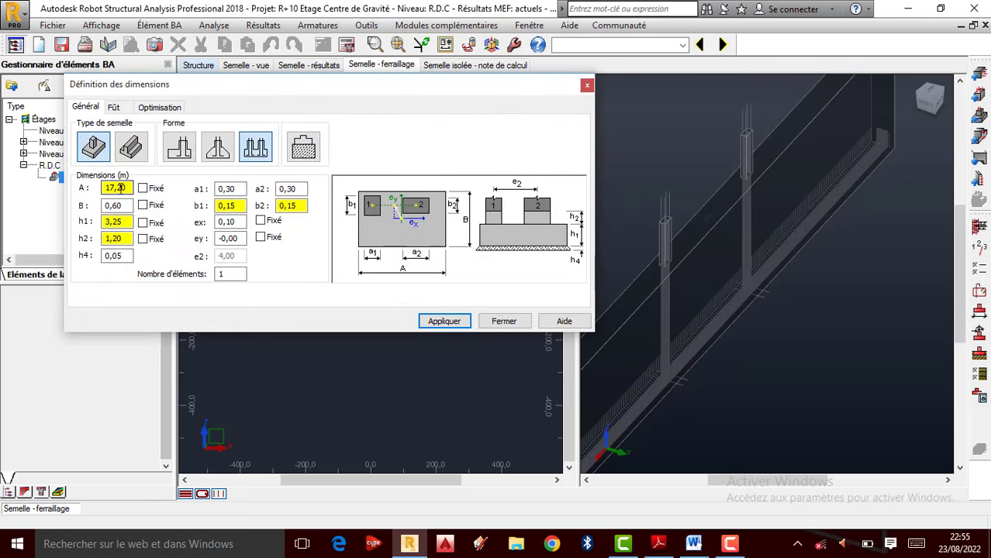
{"action": "key", "text": "Tab"}
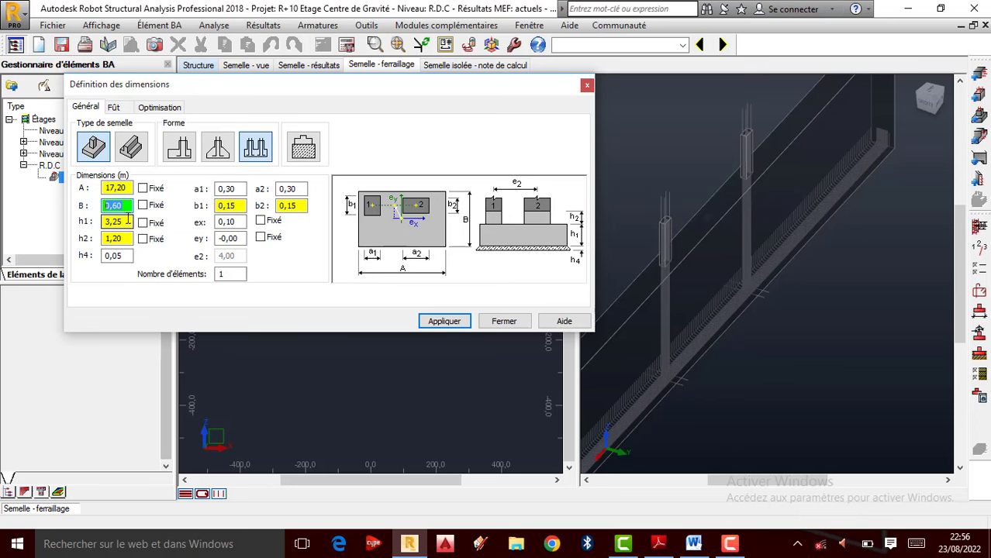
{"action": "left_click", "coordinate": [109, 206]}
{"action": "left_click", "coordinate": [115, 189]}
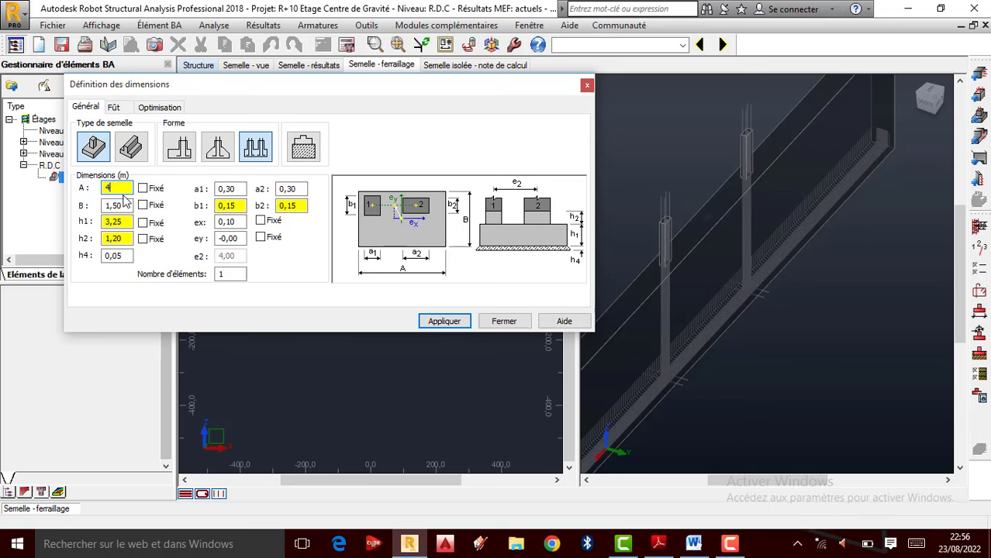
{"action": "left_click", "coordinate": [143, 205]}
{"action": "left_click", "coordinate": [444, 321]}
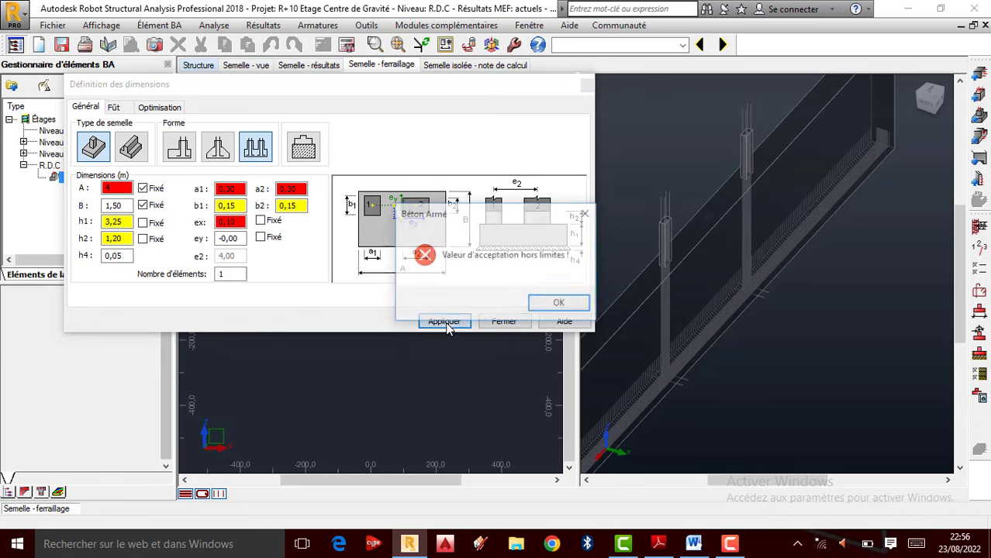
{"action": "left_click", "coordinate": [562, 307]}
- Try a footing length A of 3 m with B fixed at 1.50 m
{"action": "left_click_drag", "start_coordinate": [108, 190], "coordinate": [96, 189]}
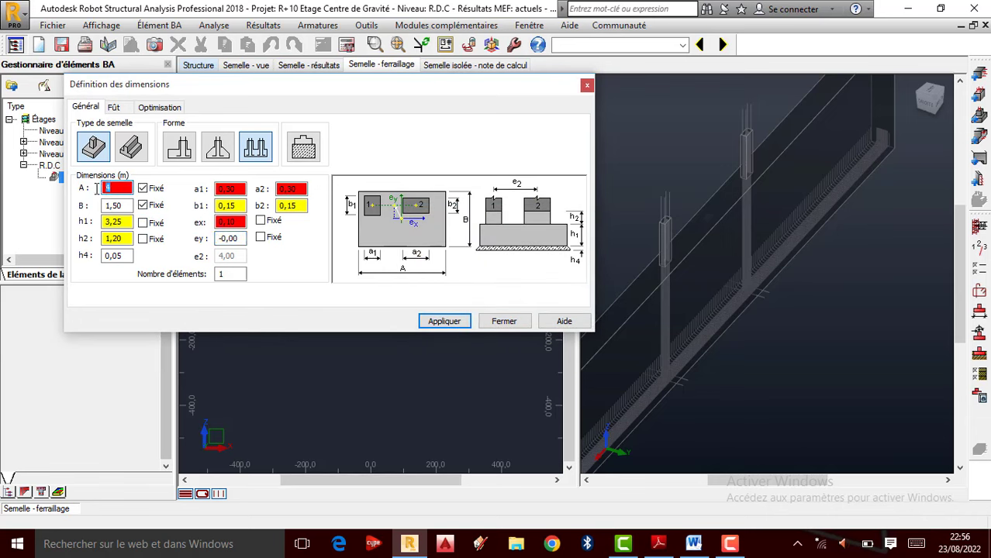
{"action": "left_click", "coordinate": [443, 321]}
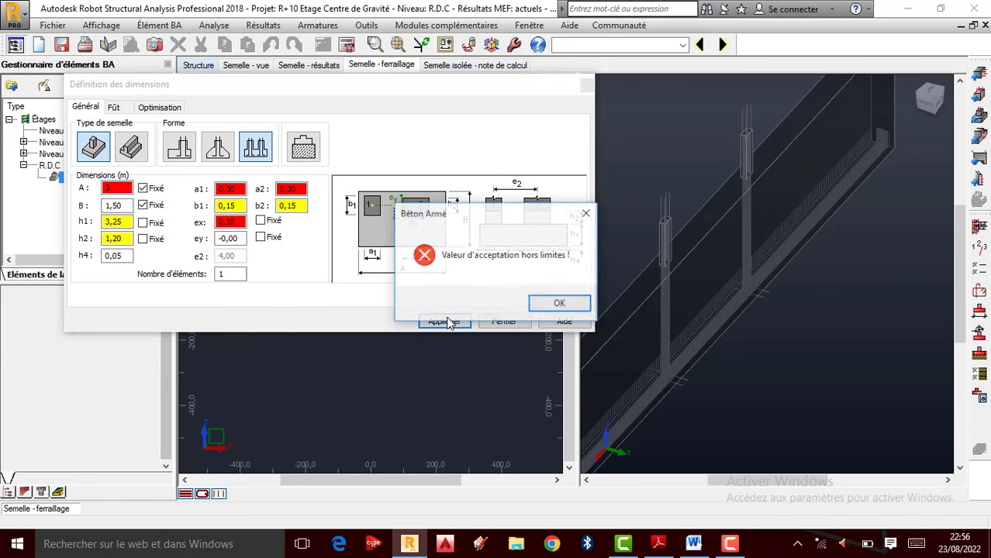
{"action": "left_click", "coordinate": [570, 305]}
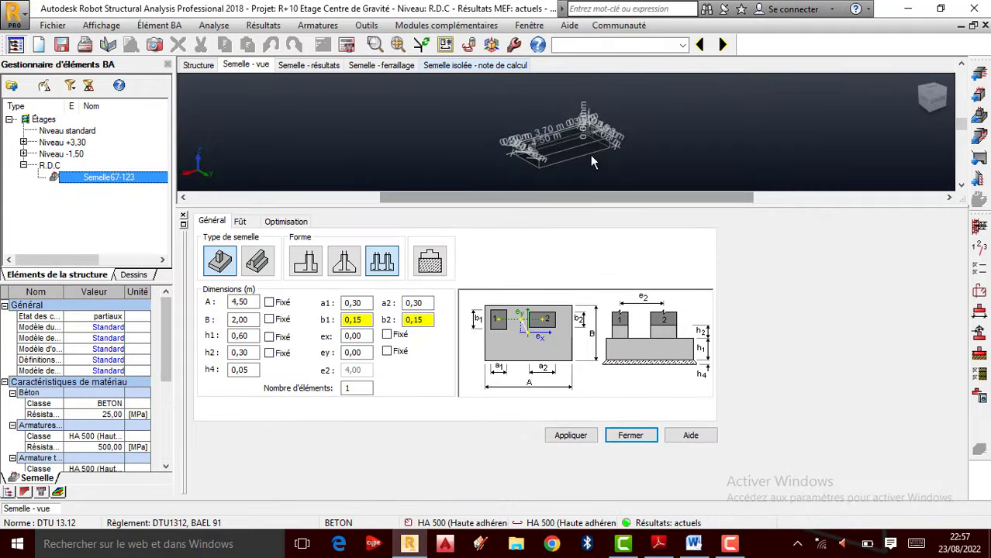
- Lock the footing's width B and heights h1 and h2 as fixed dimensions
{"action": "scroll", "coordinate": [551, 120], "scroll_direction": "down", "scroll_amount": 2}
{"action": "scroll", "coordinate": [537, 151], "scroll_direction": "up", "scroll_amount": 2}
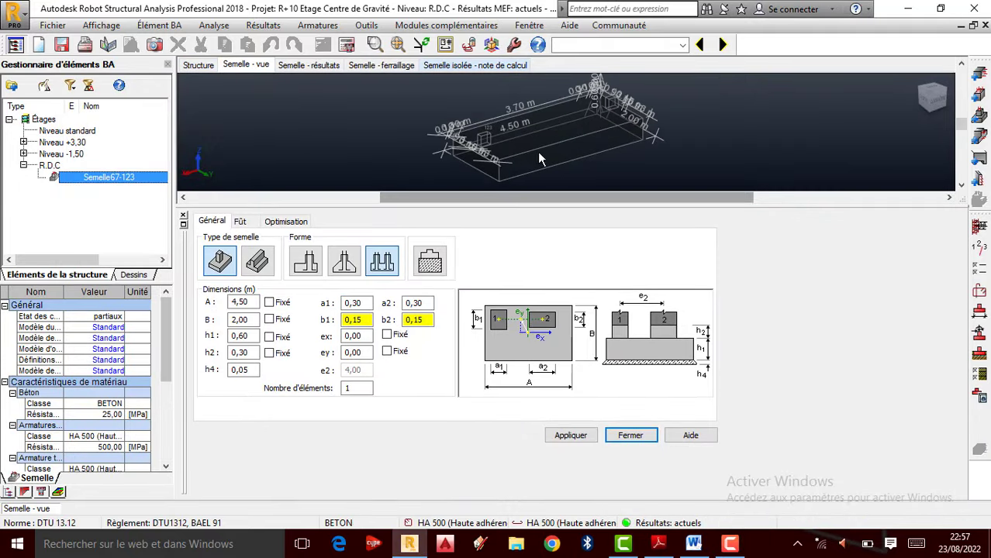
{"action": "scroll", "coordinate": [551, 125], "scroll_direction": "up", "scroll_amount": 2}
{"action": "scroll", "coordinate": [532, 123], "scroll_direction": "down", "scroll_amount": 2}
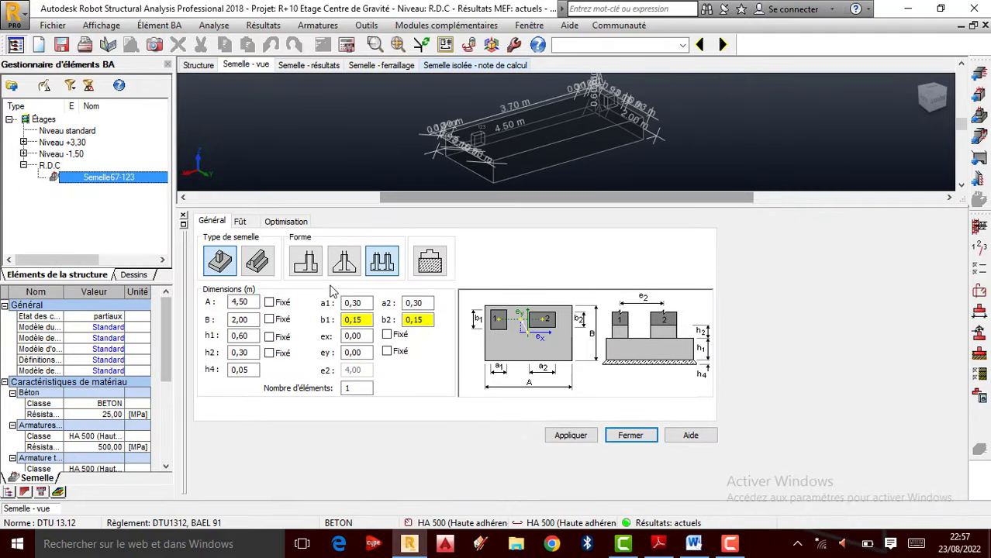
{"action": "left_click", "coordinate": [269, 321]}
{"action": "left_click", "coordinate": [269, 337]}
{"action": "left_click", "coordinate": [269, 353]}
- Set the footing geometry optimisation to Homothétique and apply the dimension settings
{"action": "left_click", "coordinate": [240, 223]}
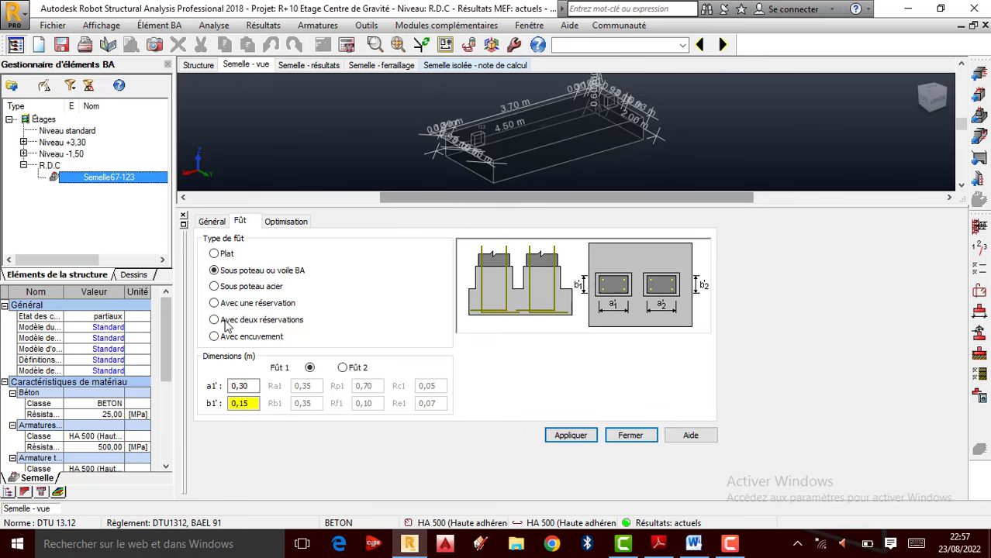
{"action": "left_click", "coordinate": [284, 221]}
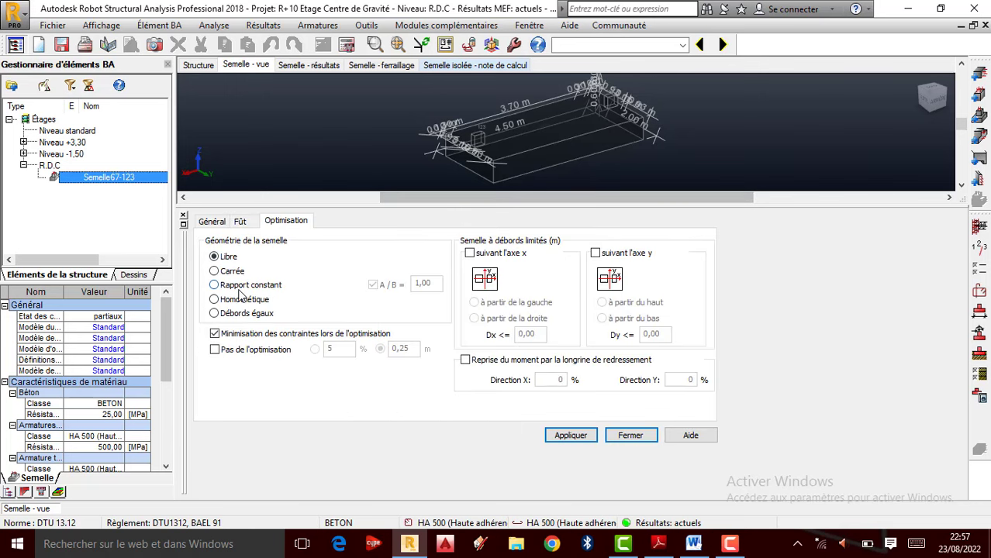
{"action": "left_click", "coordinate": [570, 436]}
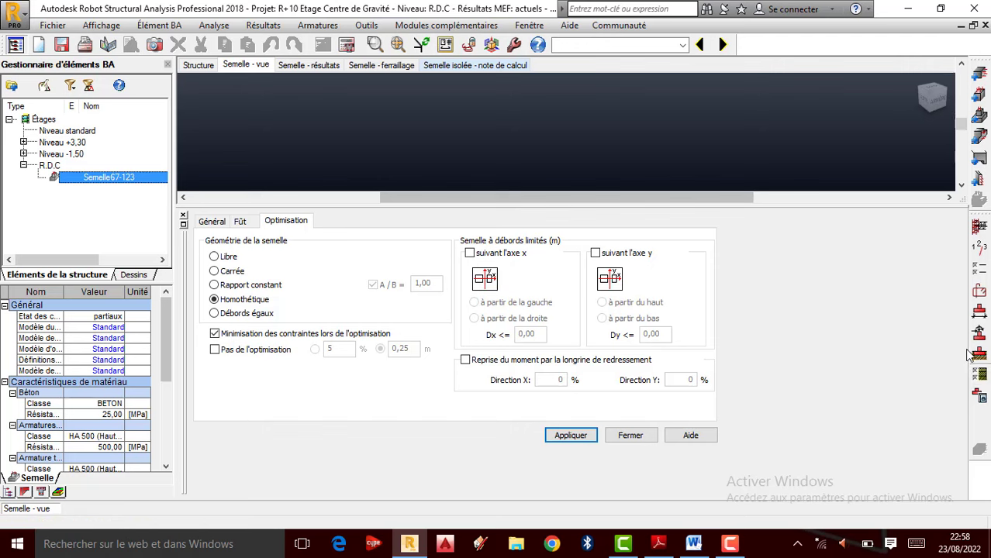
- Choose Laboratoire as the stress calculation method in the geotechnical options and accept them
{"action": "left_click", "coordinate": [979, 376]}
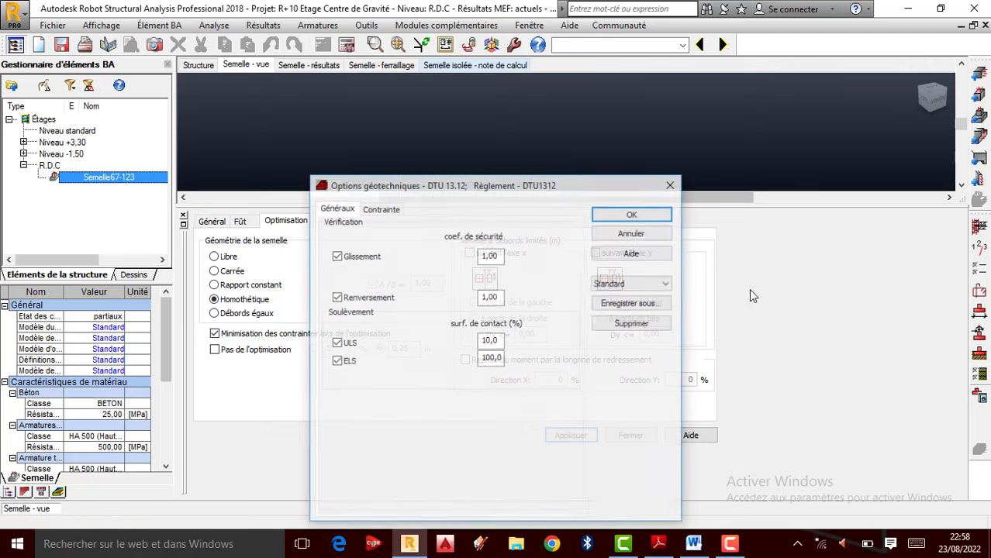
{"action": "left_click", "coordinate": [379, 209]}
{"action": "left_click", "coordinate": [327, 246]}
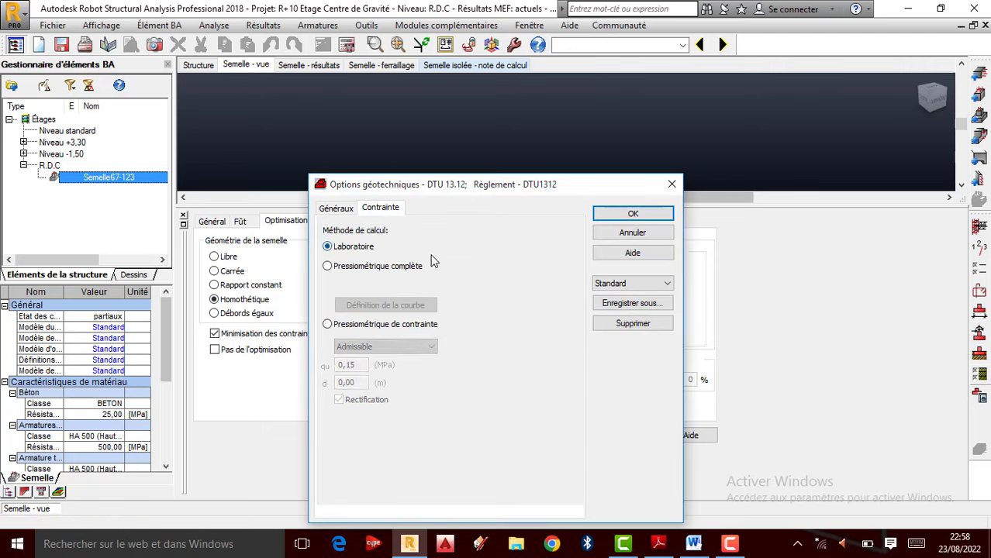
{"action": "left_click", "coordinate": [631, 215]}
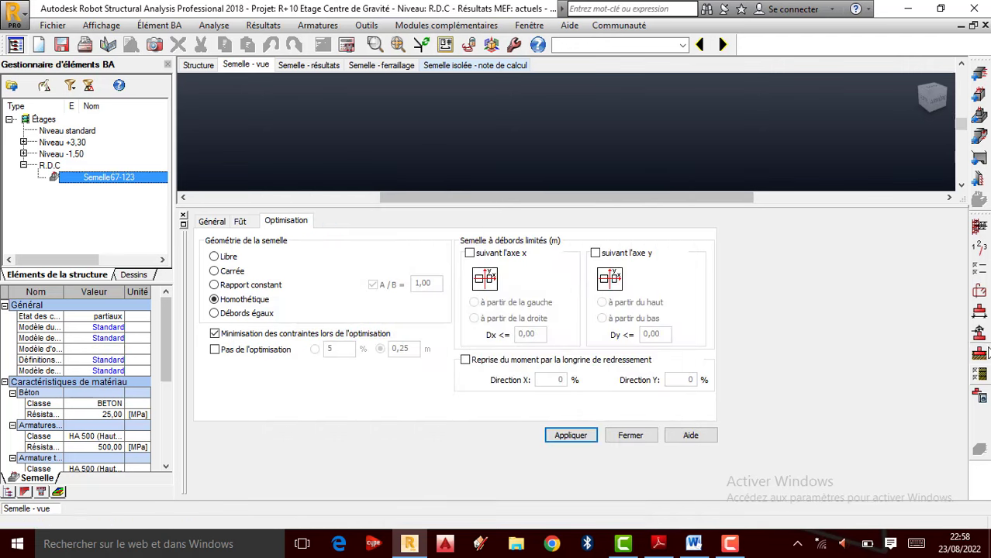
- Review the available soil types for layer 1, widen the name column to read it in full and close the soil settings
{"action": "left_click", "coordinate": [980, 354]}
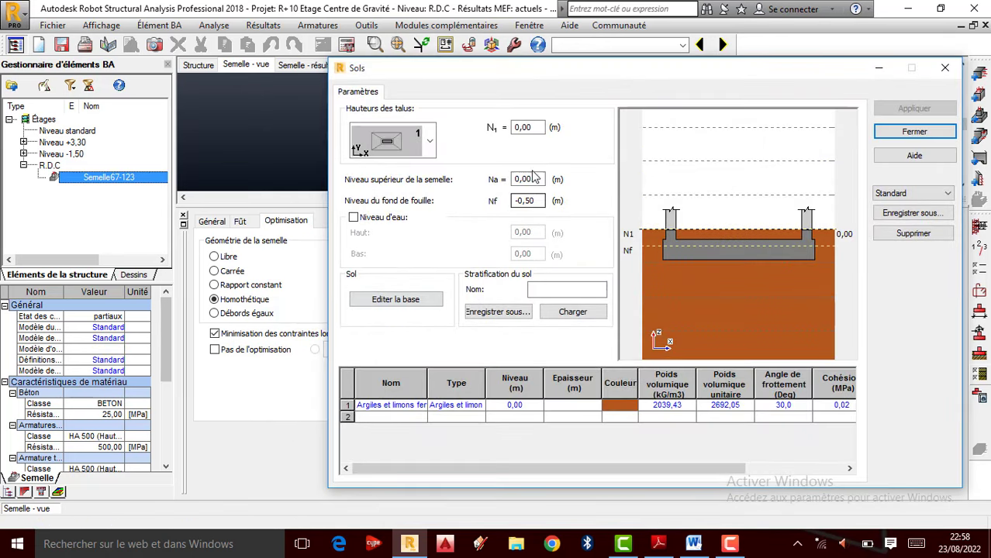
{"action": "left_click", "coordinate": [424, 409]}
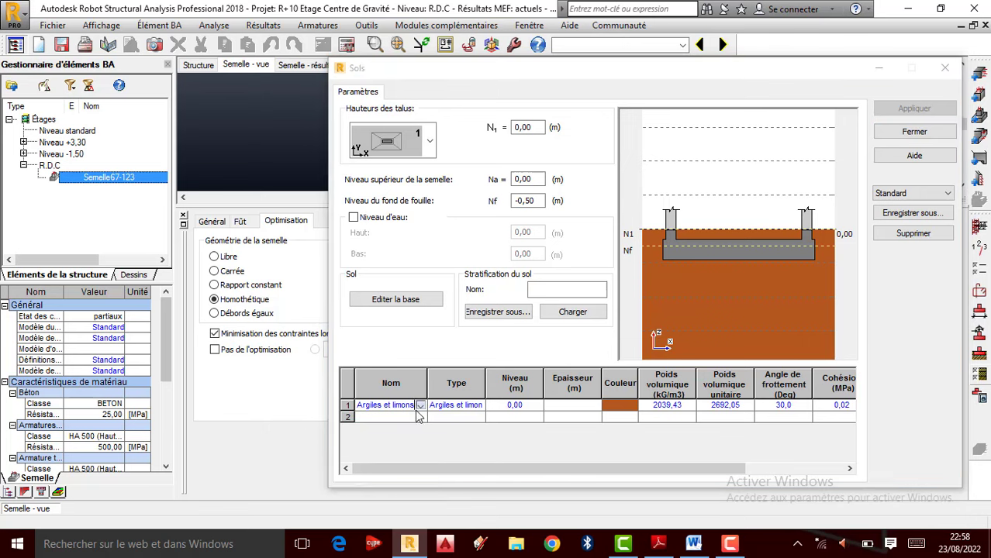
{"action": "left_click", "coordinate": [420, 406]}
{"action": "left_click", "coordinate": [418, 408]}
{"action": "left_click", "coordinate": [419, 406]}
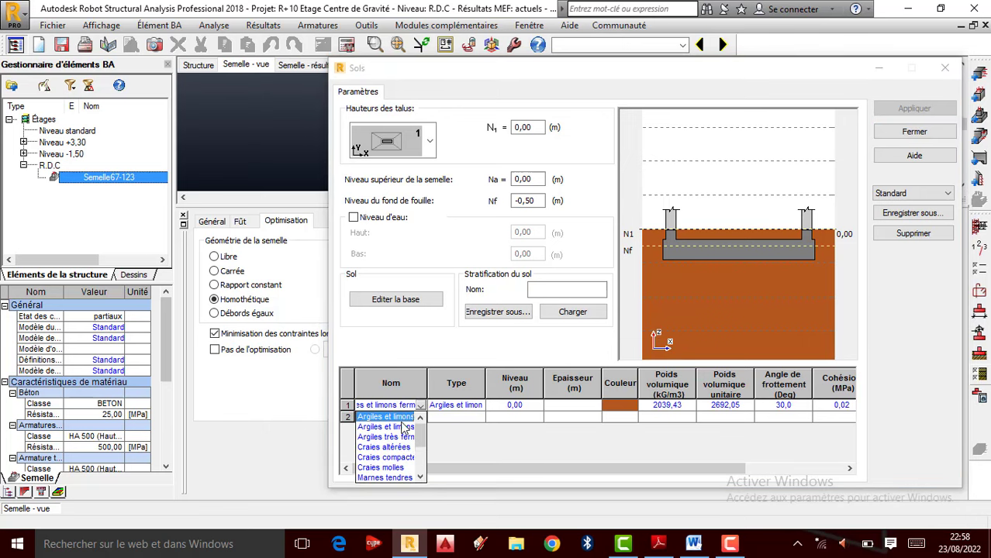
{"action": "left_click", "coordinate": [472, 398]}
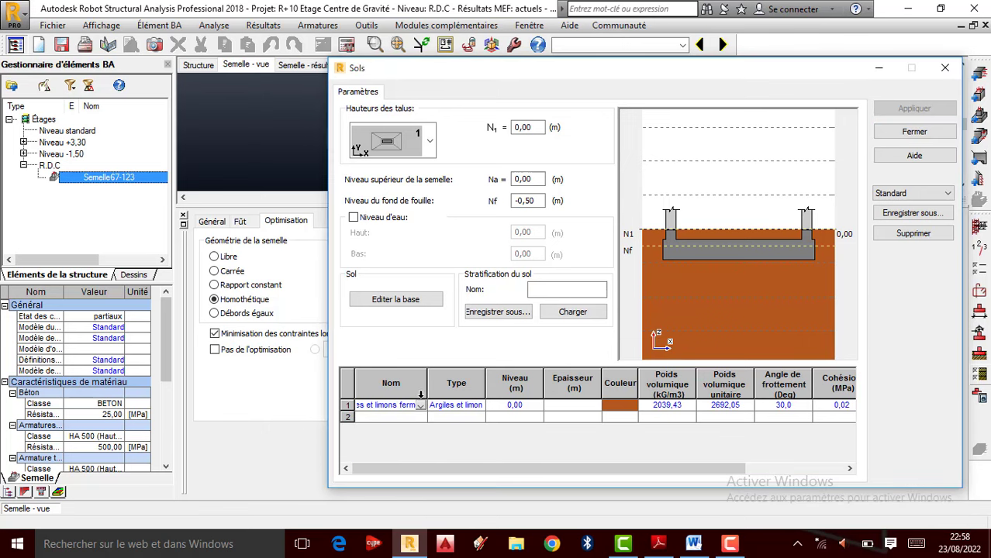
{"action": "left_click_drag", "start_coordinate": [427, 393], "coordinate": [481, 392]}
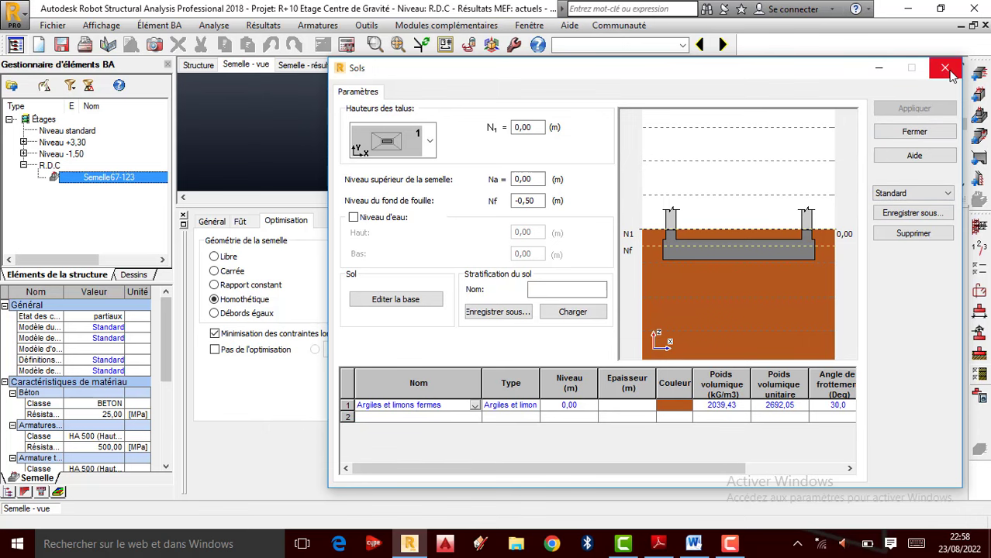
{"action": "left_click", "coordinate": [946, 70]}
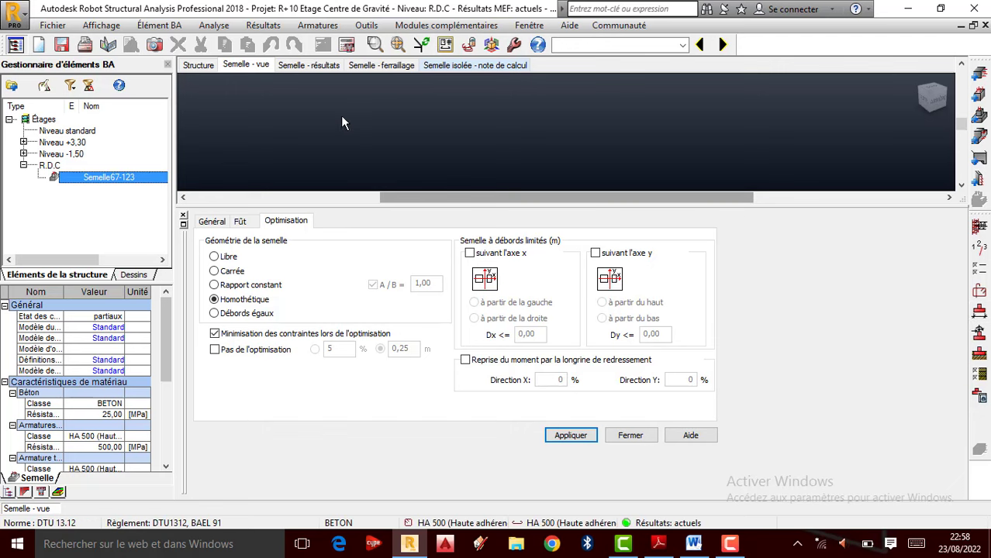
- Review the bar description and reinforcement table settings in the drawing parameters and accept them
{"action": "left_click", "coordinate": [213, 24]}
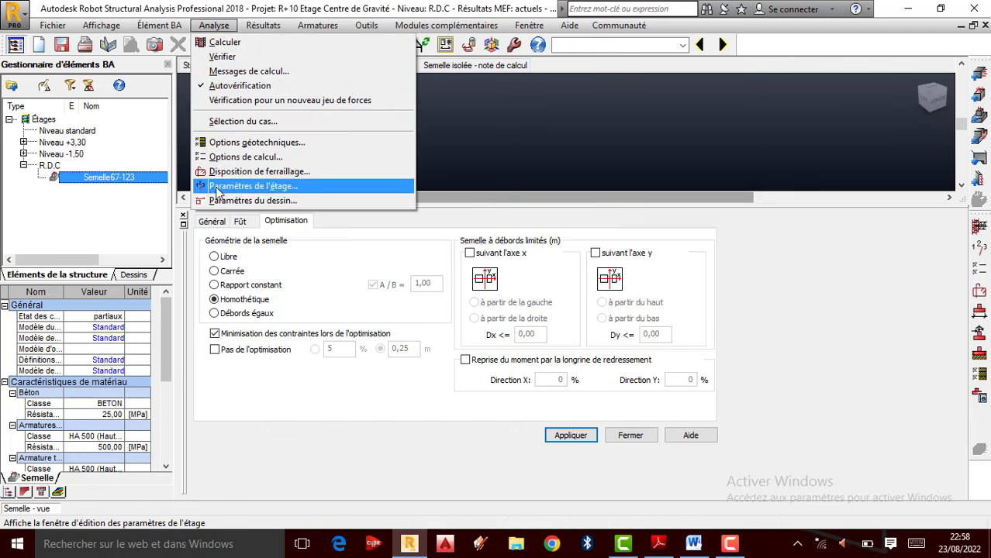
{"action": "left_click", "coordinate": [233, 199]}
{"action": "left_click", "coordinate": [374, 122]}
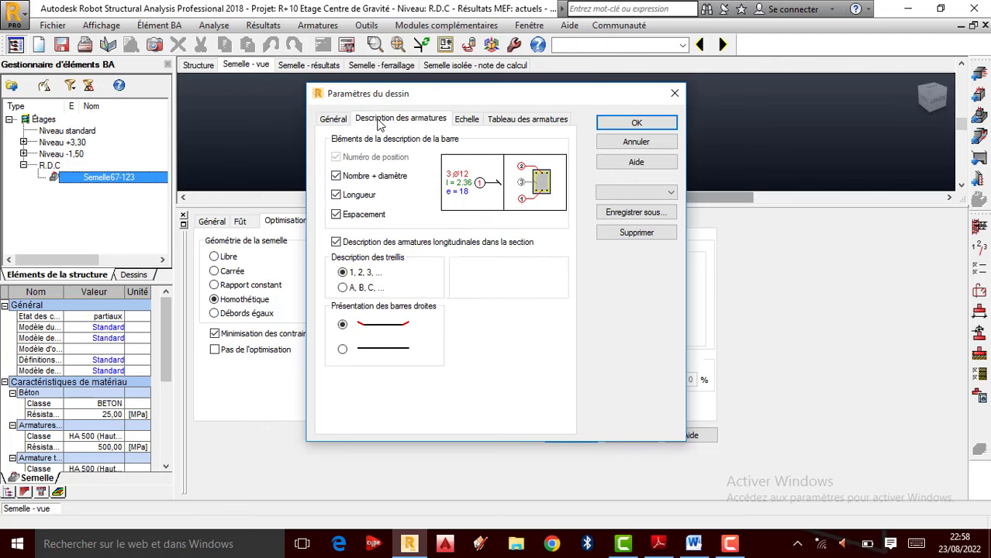
{"action": "left_click", "coordinate": [521, 120]}
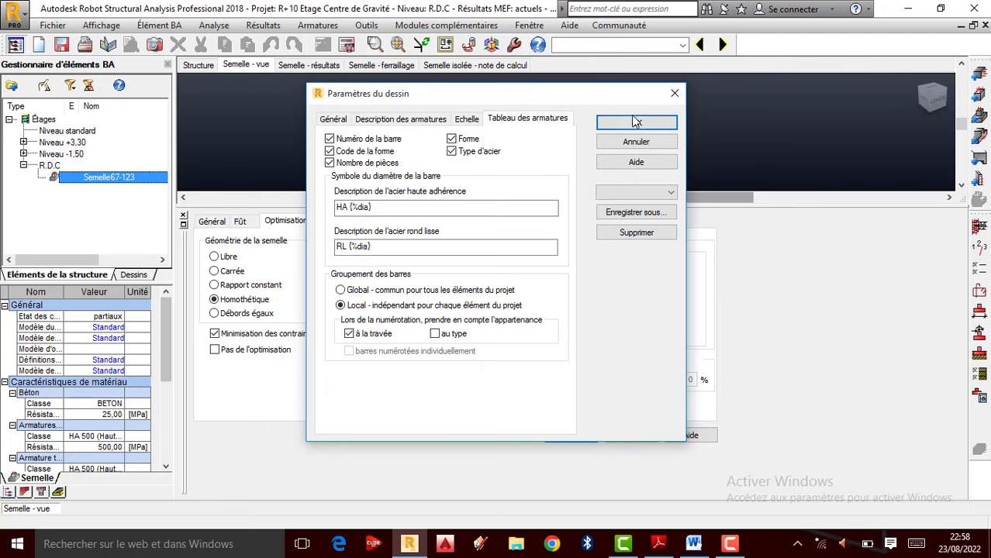
{"action": "left_click", "coordinate": [634, 123]}
- Calculate Semelle67-123 with the fixed dimensions, generating its drawing, and dismiss the calculation error report
{"action": "left_click", "coordinate": [347, 45]}
{"action": "left_click", "coordinate": [406, 280]}
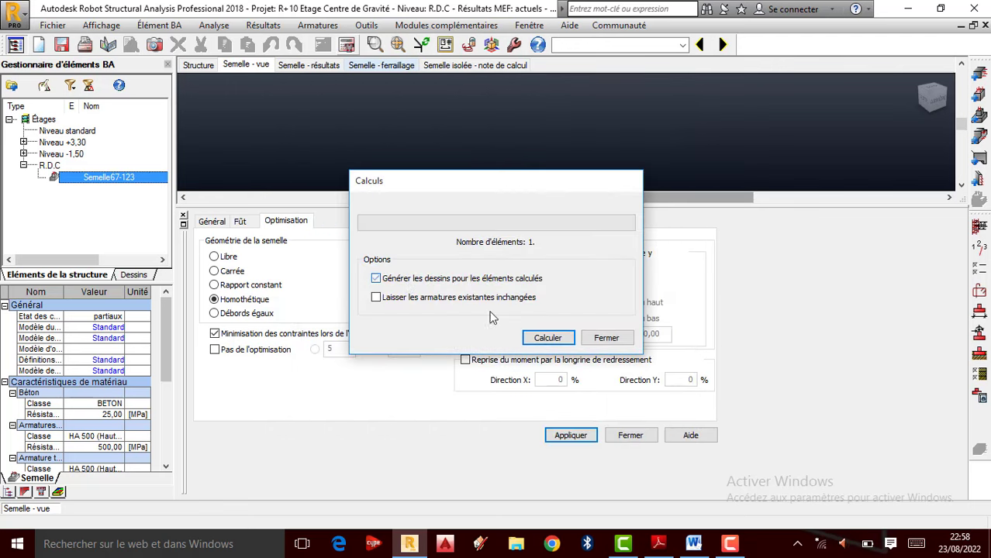
{"action": "left_click", "coordinate": [546, 338]}
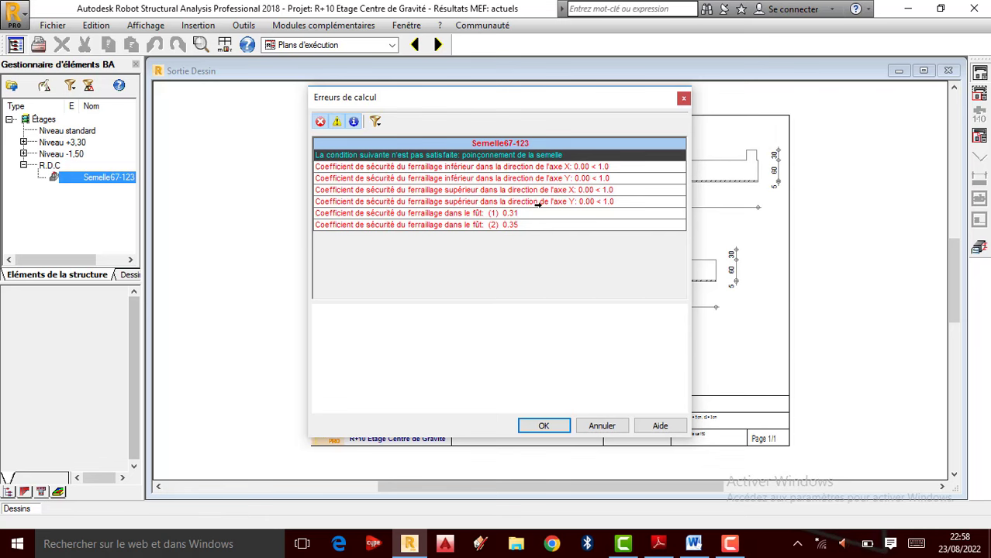
{"action": "left_click", "coordinate": [547, 426]}
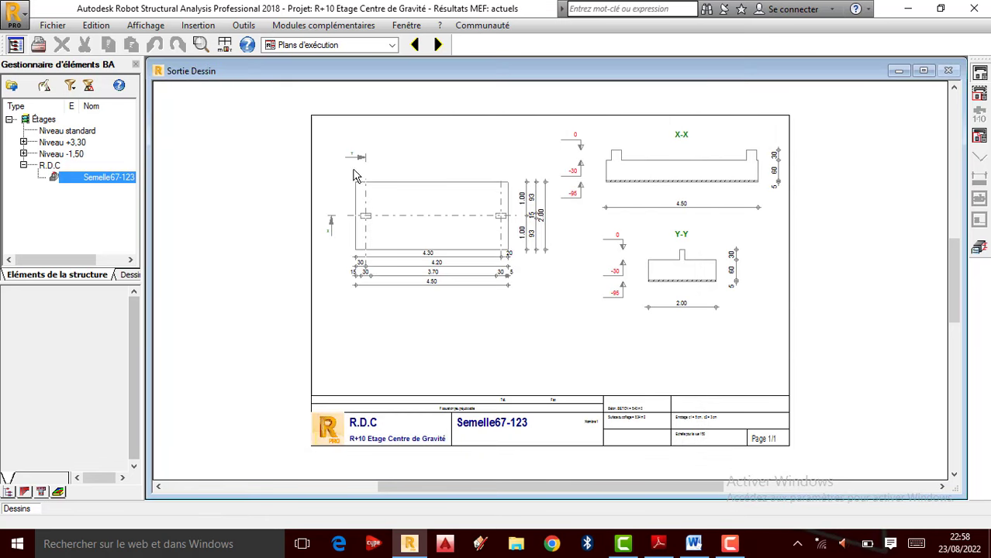
- Examine the footing's plan and its X-X and Y-Y sections in the execution drawing and return to the footing view
{"action": "scroll", "coordinate": [571, 208], "scroll_direction": "up", "scroll_amount": 3}
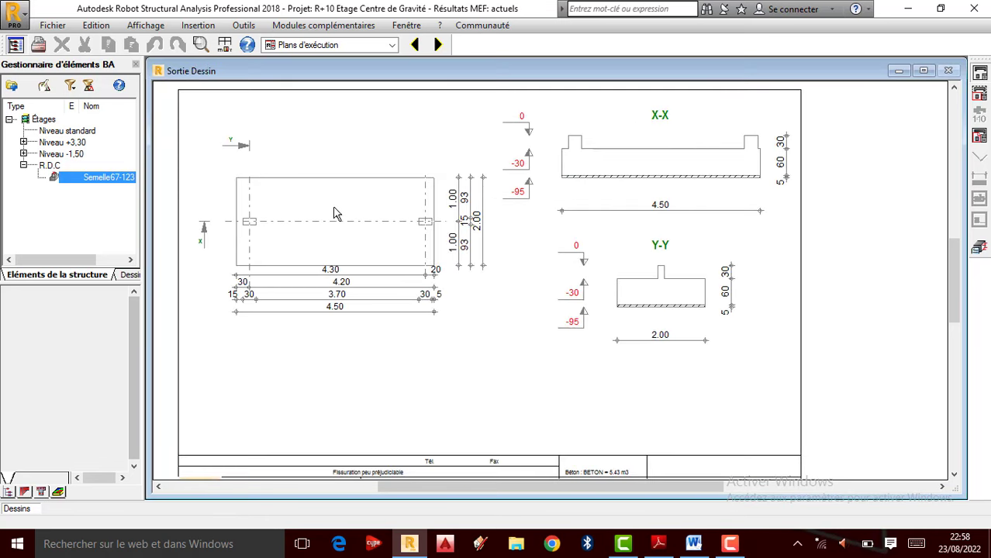
{"action": "scroll", "coordinate": [491, 219], "scroll_direction": "down", "scroll_amount": 1}
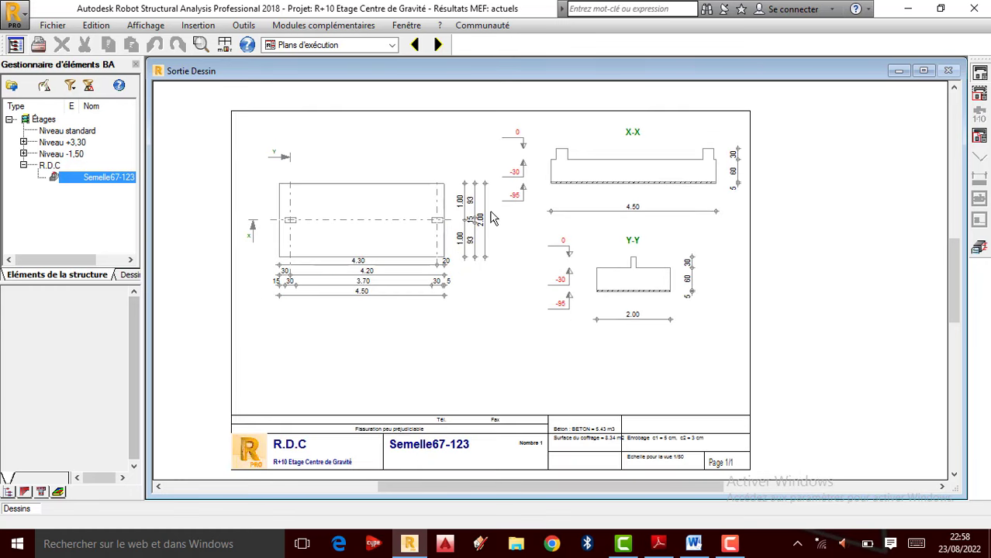
{"action": "left_click", "coordinate": [980, 248]}
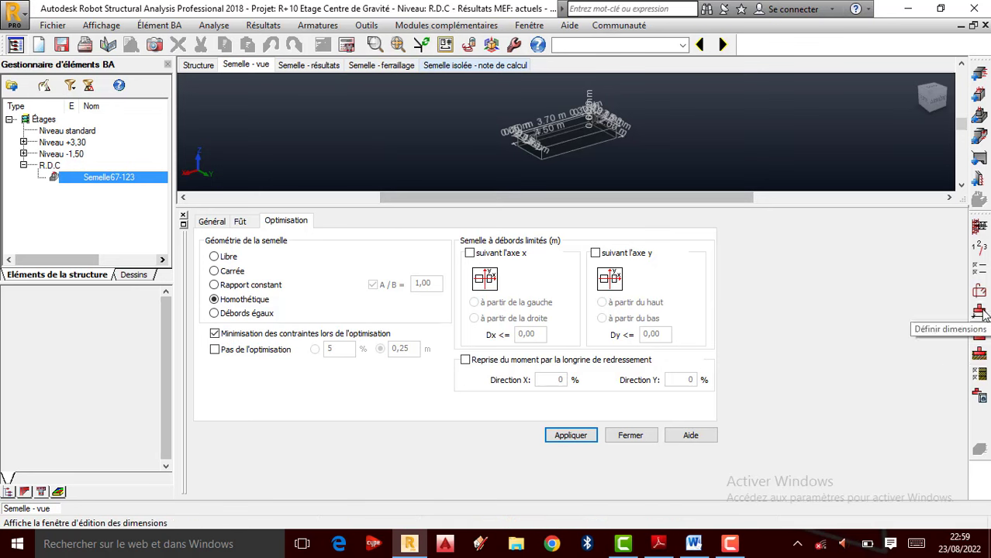
- Release the fixed state of footing dimensions A, B, h1 and h2 and apply the geometry
{"action": "left_click", "coordinate": [215, 223]}
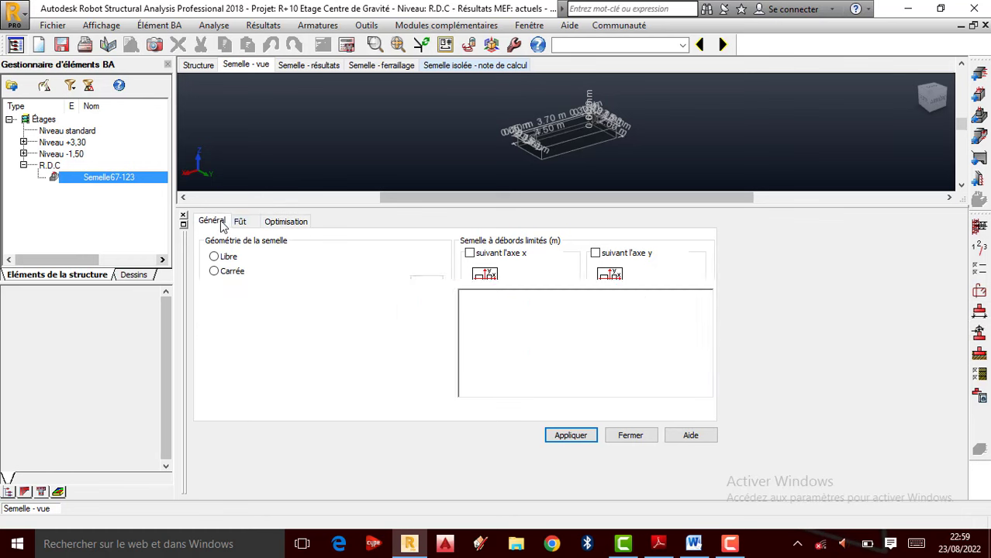
{"action": "left_click", "coordinate": [269, 320]}
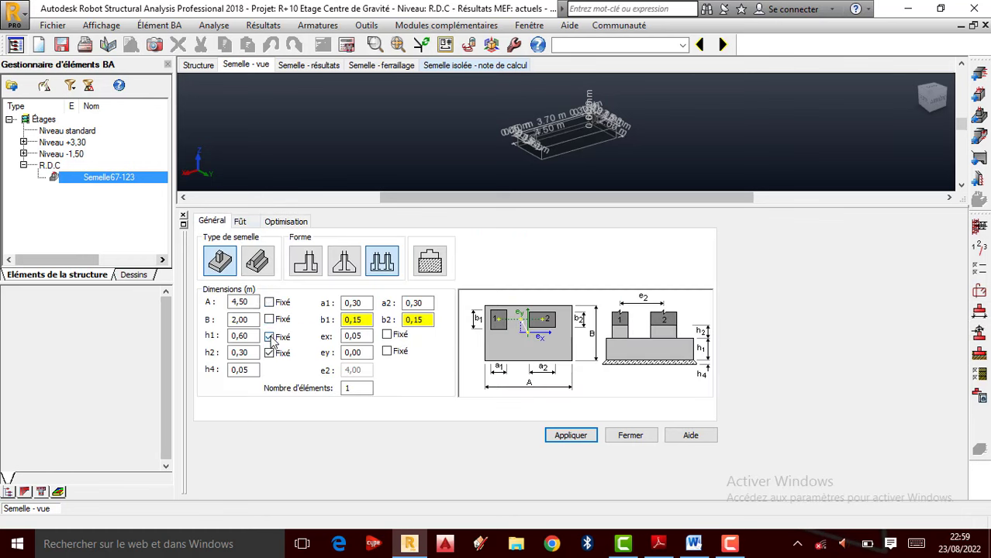
{"action": "left_click", "coordinate": [269, 337]}
{"action": "left_click", "coordinate": [269, 354]}
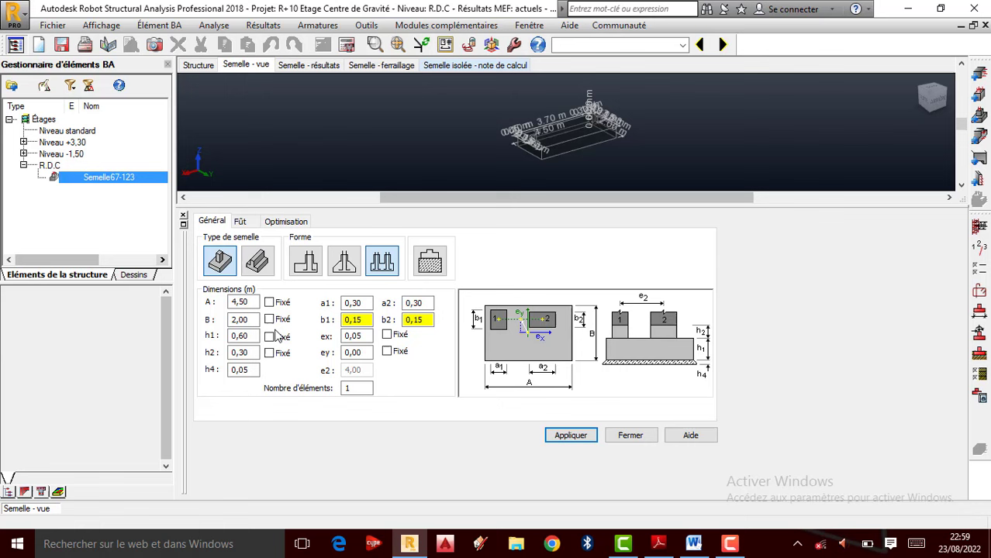
{"action": "left_click", "coordinate": [571, 435]}
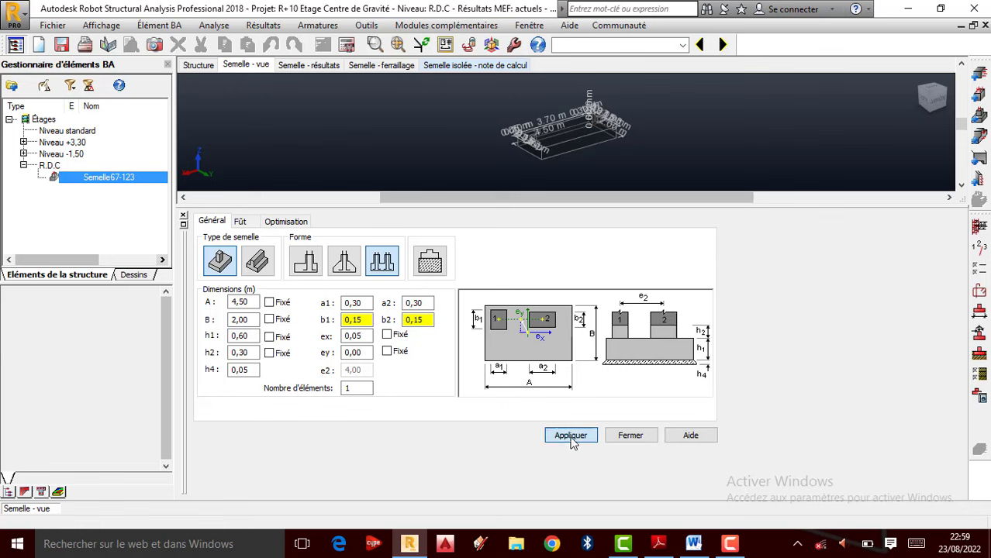
- Recalculate Semelle67-123 with the freed dimensions, generating its drawing, and dismiss the calculation error report
{"action": "left_click", "coordinate": [347, 44]}
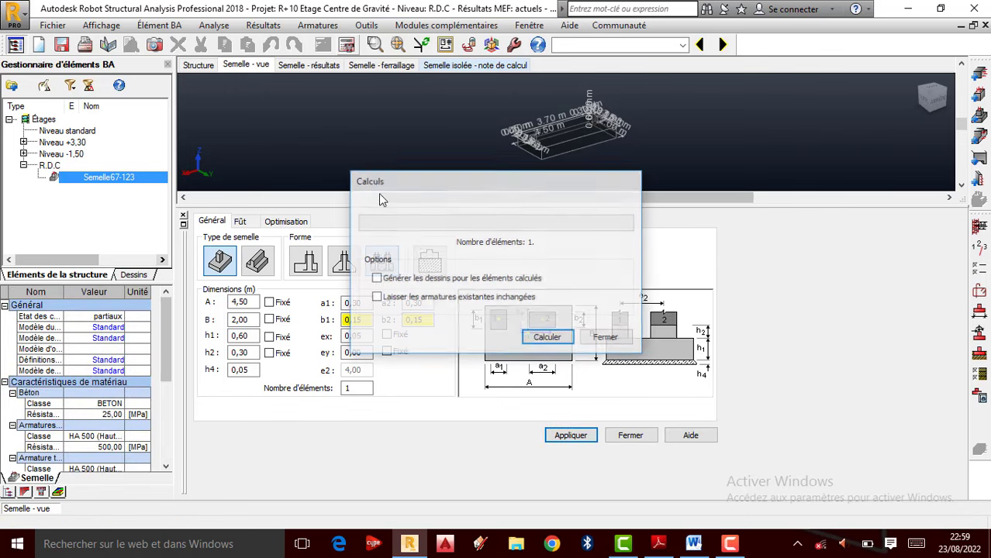
{"action": "left_click", "coordinate": [548, 338]}
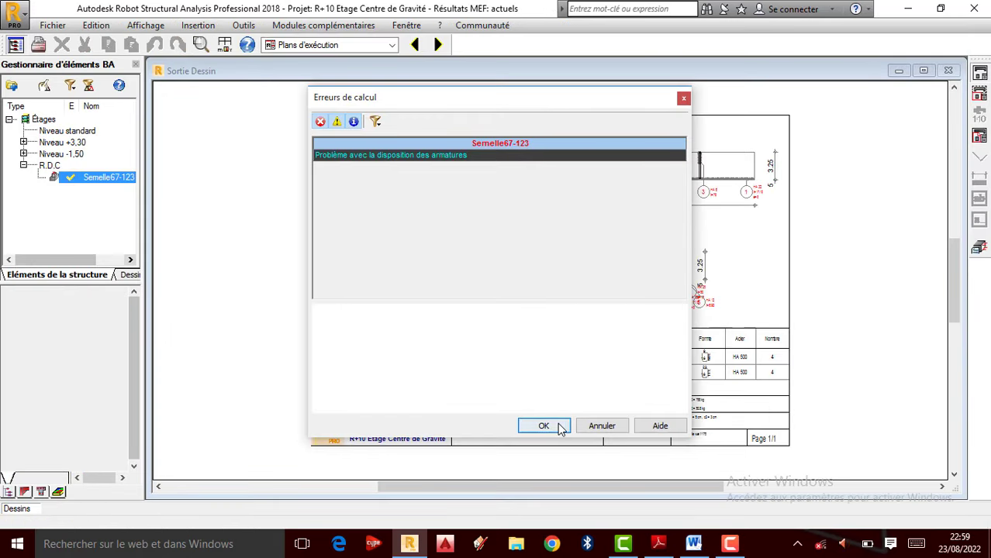
{"action": "left_click", "coordinate": [553, 425]}
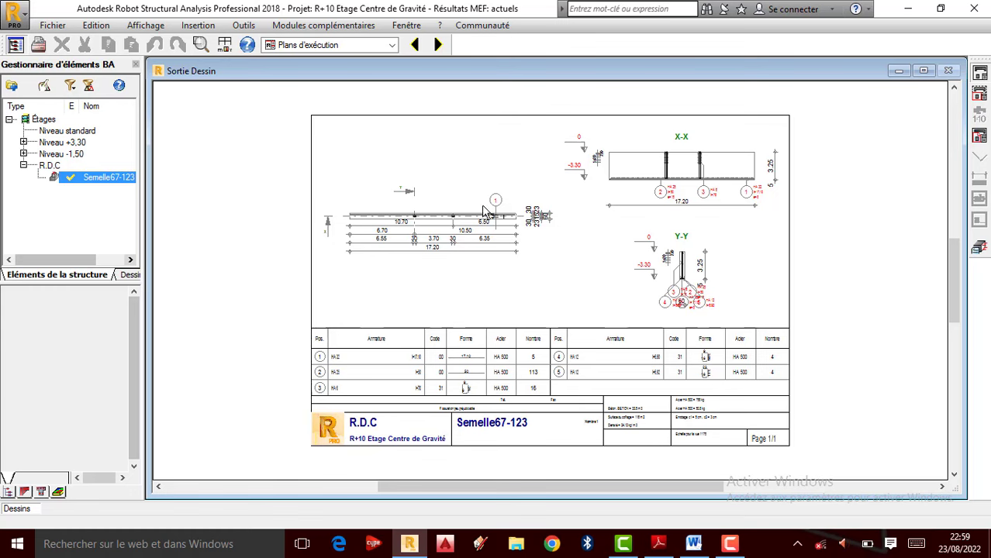
- Examine the recalculated footing's plan dimensions and its X-X and Y-Y reinforcement sections in the execution drawing
{"action": "scroll", "coordinate": [464, 221], "scroll_direction": "up", "scroll_amount": 5}
{"action": "scroll", "coordinate": [386, 243], "scroll_direction": "down", "scroll_amount": 4}
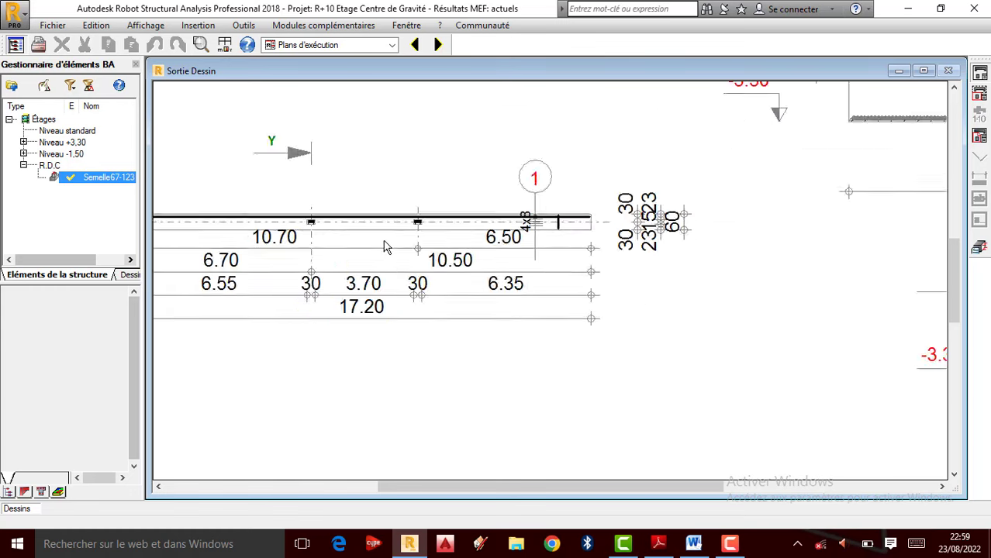
{"action": "scroll", "coordinate": [836, 135], "scroll_direction": "up", "scroll_amount": 4}
{"action": "scroll", "coordinate": [586, 206], "scroll_direction": "down", "scroll_amount": 2}
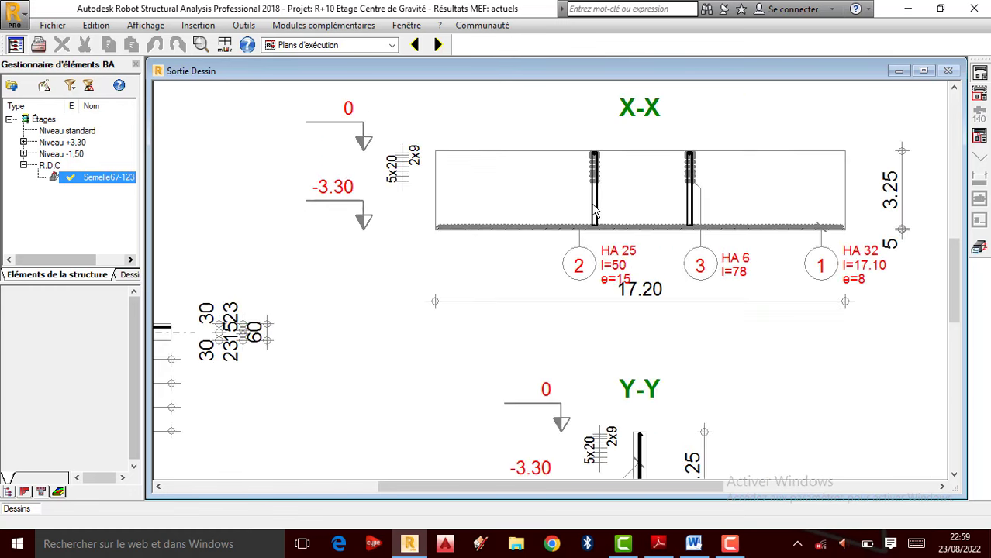
{"action": "scroll", "coordinate": [650, 223], "scroll_direction": "up", "scroll_amount": 2}
{"action": "scroll", "coordinate": [641, 221], "scroll_direction": "up", "scroll_amount": 3}
{"action": "scroll", "coordinate": [569, 235], "scroll_direction": "down", "scroll_amount": 1}
{"action": "scroll", "coordinate": [642, 240], "scroll_direction": "up", "scroll_amount": 3}
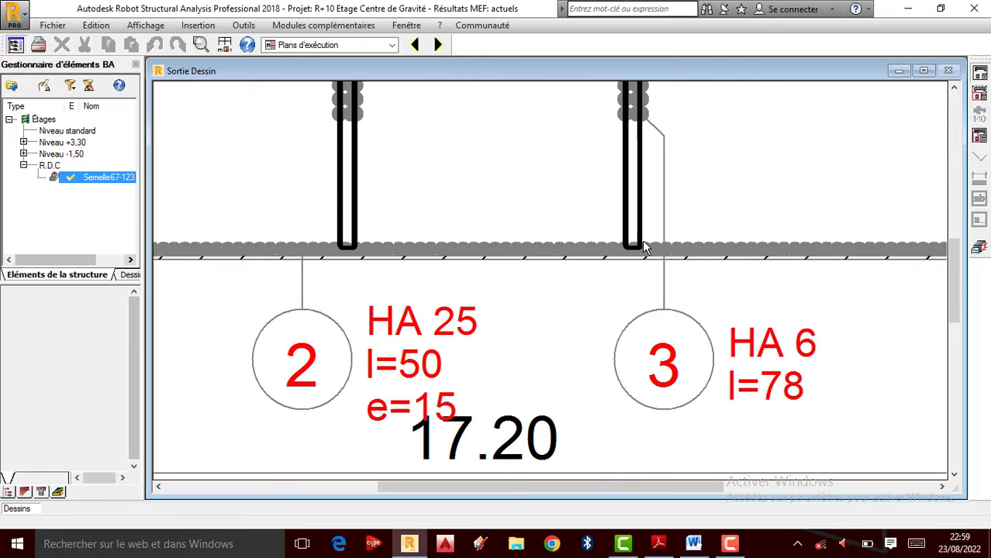
{"action": "scroll", "coordinate": [556, 224], "scroll_direction": "down", "scroll_amount": 5}
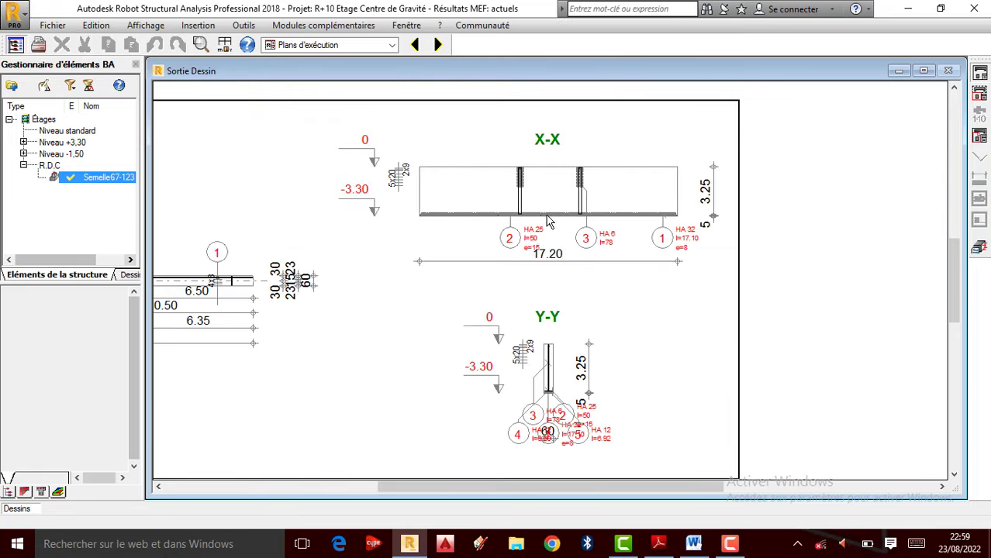
{"action": "scroll", "coordinate": [548, 351], "scroll_direction": "up", "scroll_amount": 3}
{"action": "scroll", "coordinate": [548, 351], "scroll_direction": "down", "scroll_amount": 3}
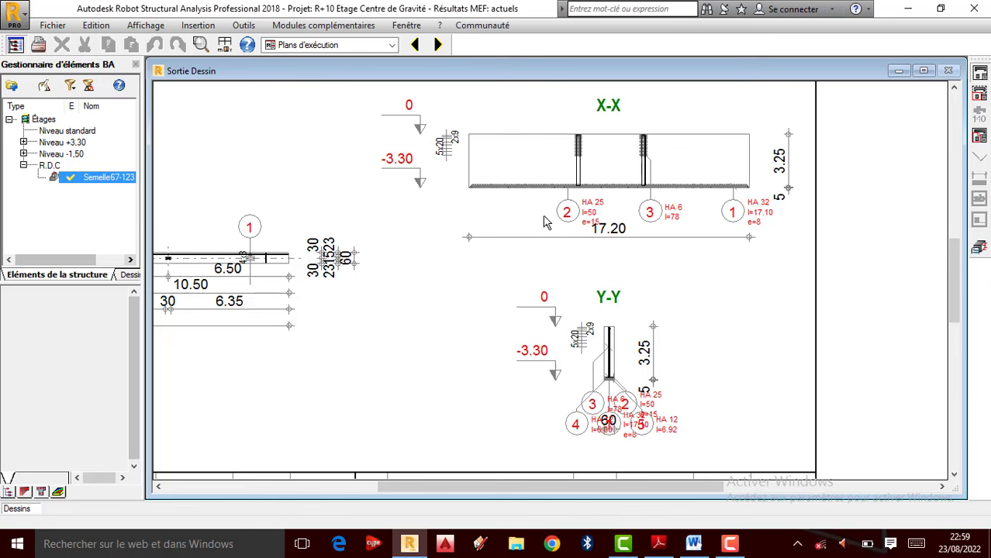
{"action": "scroll", "coordinate": [543, 225], "scroll_direction": "down", "scroll_amount": 2}
{"action": "scroll", "coordinate": [372, 244], "scroll_direction": "up", "scroll_amount": 3}
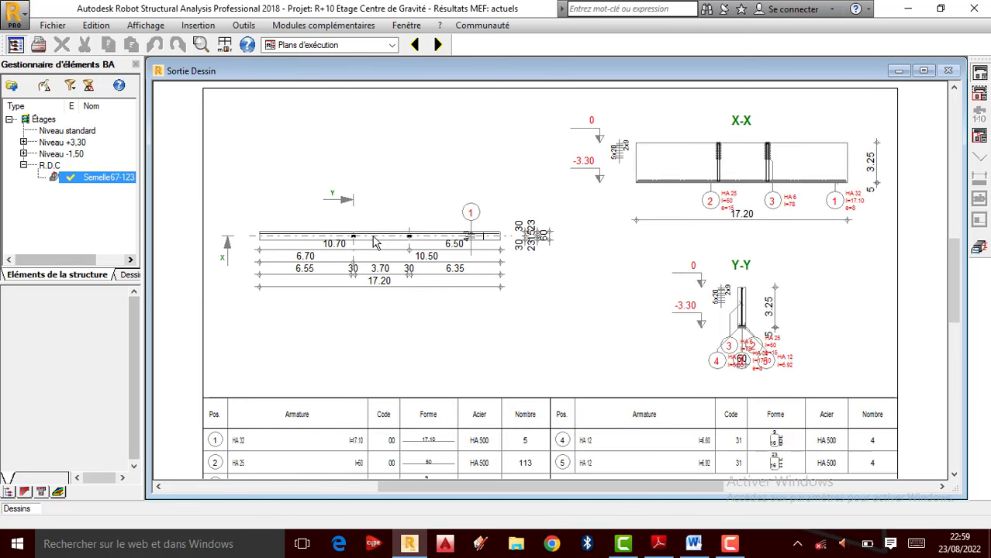
{"action": "scroll", "coordinate": [372, 245], "scroll_direction": "up", "scroll_amount": 2}
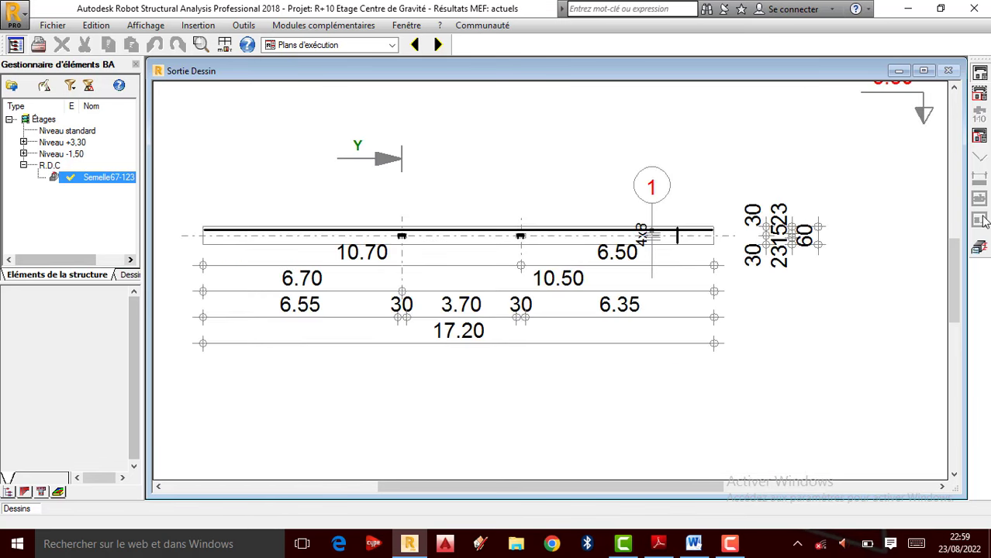
{"action": "scroll", "coordinate": [579, 321], "scroll_direction": "down", "scroll_amount": 1}
{"action": "scroll", "coordinate": [470, 250], "scroll_direction": "down", "scroll_amount": 2}
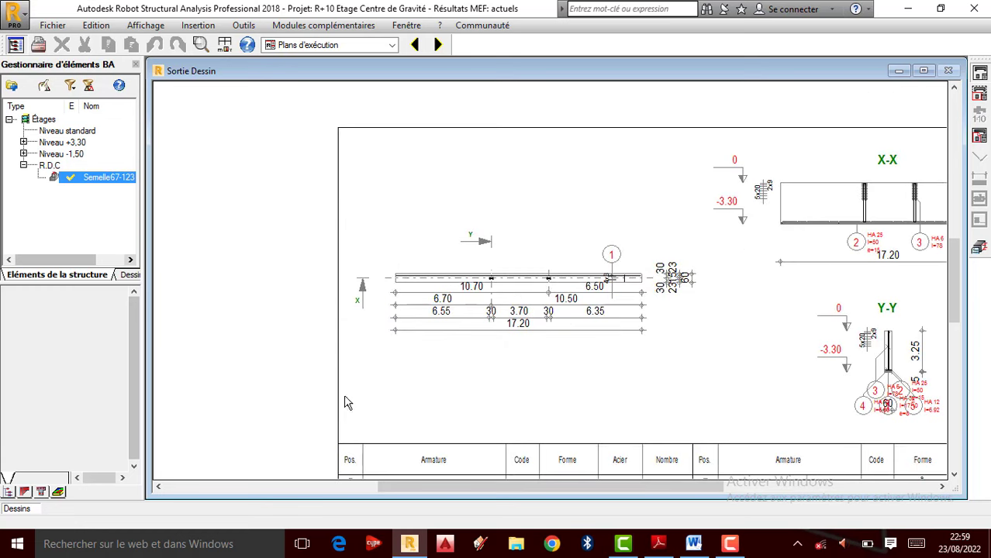
{"action": "scroll", "coordinate": [578, 321], "scroll_direction": "down", "scroll_amount": 1}
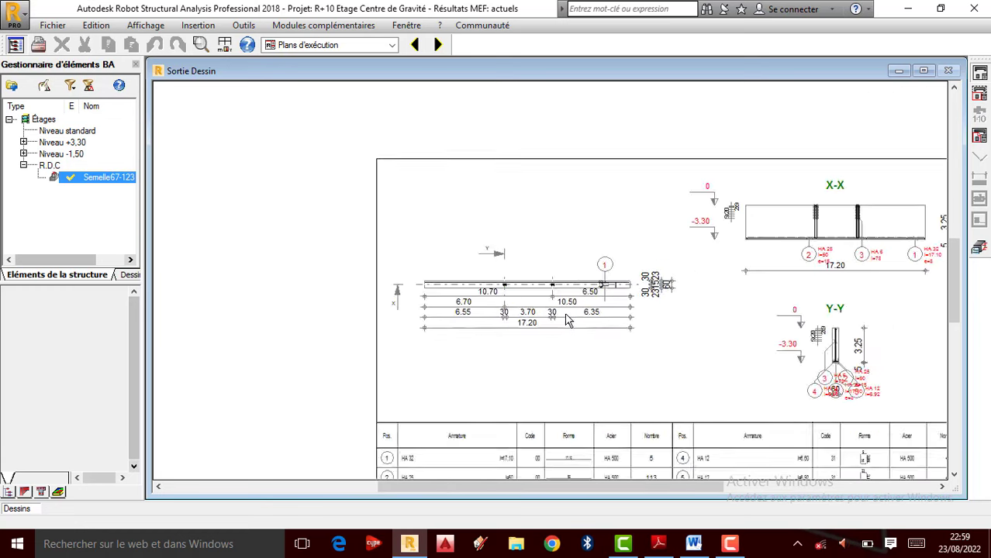
{"action": "scroll", "coordinate": [650, 299], "scroll_direction": "down", "scroll_amount": 1}
{"action": "scroll", "coordinate": [616, 307], "scroll_direction": "up", "scroll_amount": 2}
{"action": "scroll", "coordinate": [650, 220], "scroll_direction": "down", "scroll_amount": 1}
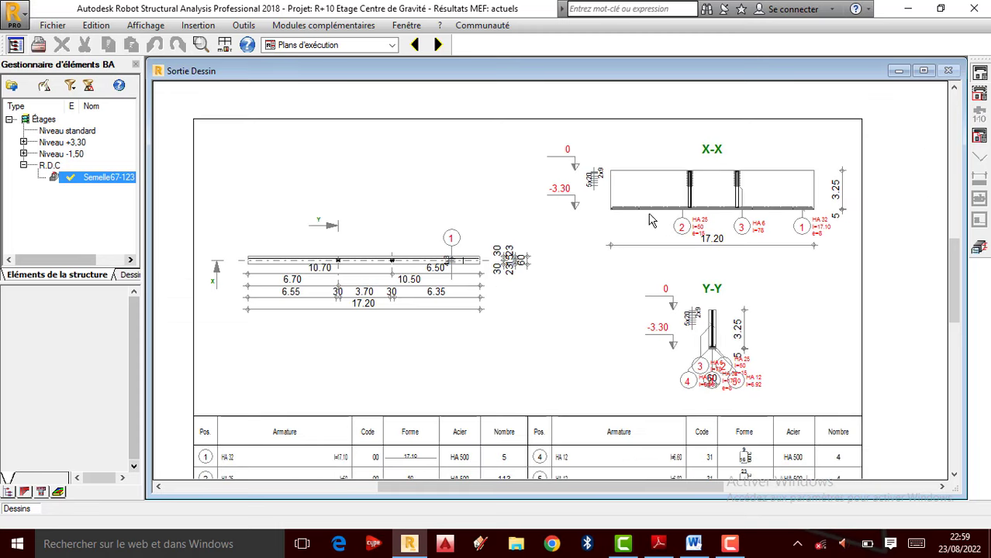
{"action": "scroll", "coordinate": [406, 283], "scroll_direction": "up", "scroll_amount": 1}
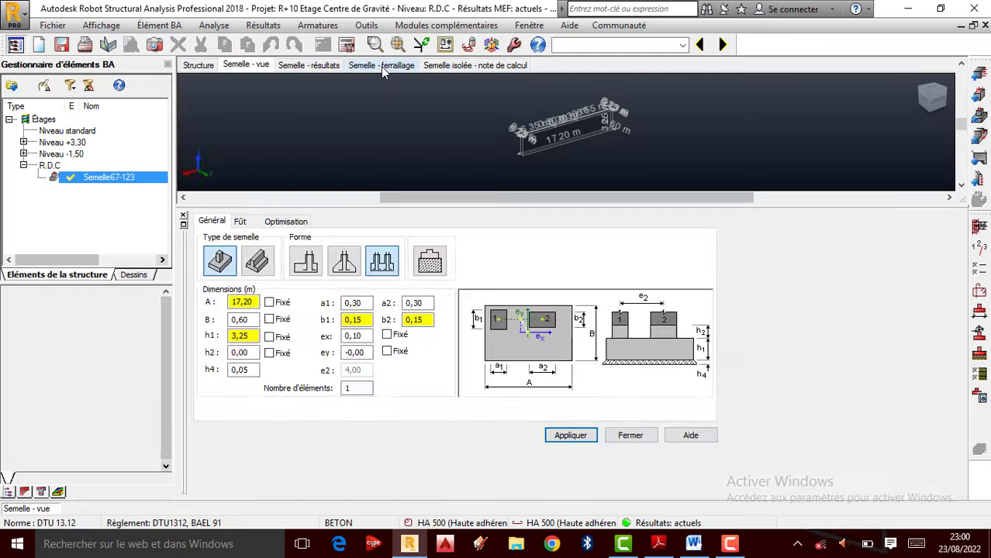
- Inspect the footing's reinforcement in the elevation and 3D views and display its calculation note
{"action": "left_click", "coordinate": [381, 66]}
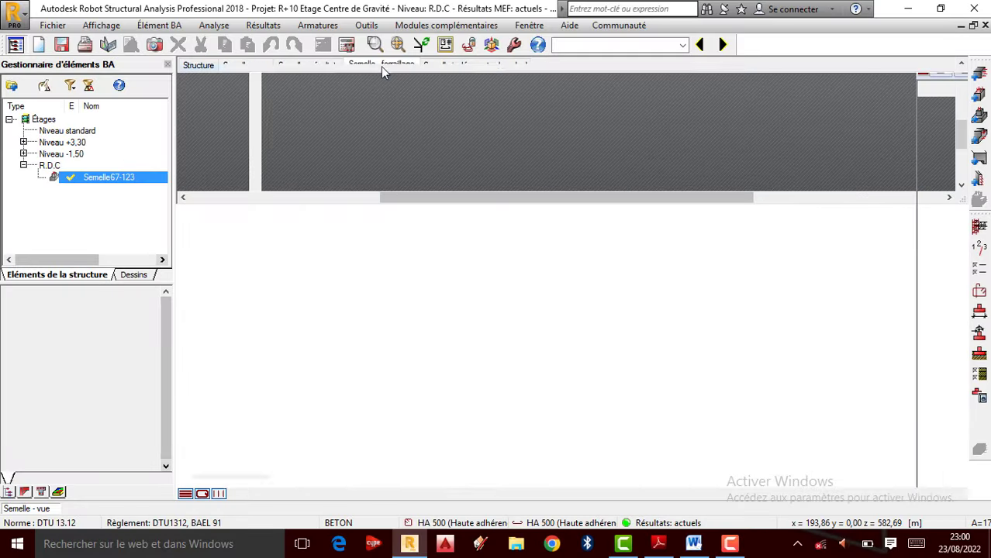
{"action": "scroll", "coordinate": [792, 314], "scroll_direction": "up", "scroll_amount": 5}
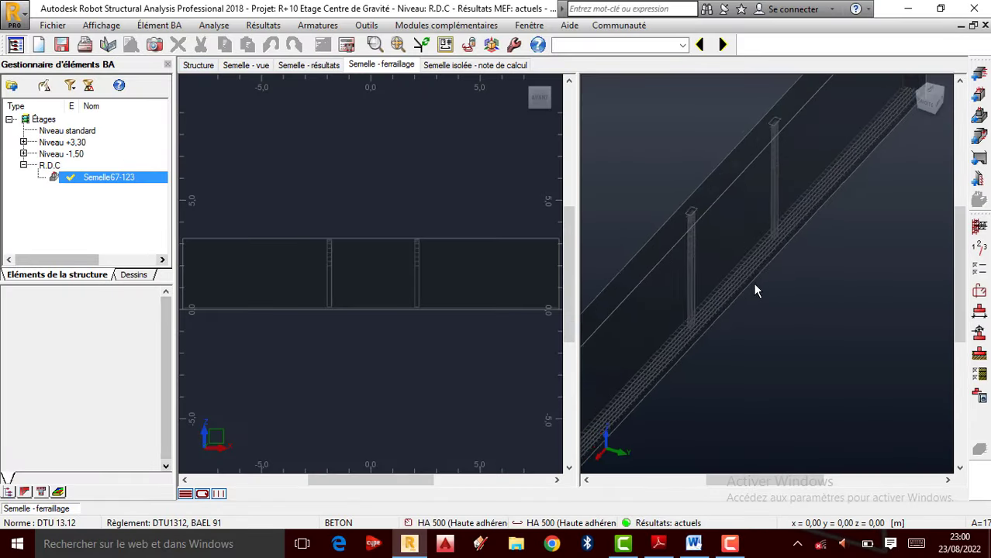
{"action": "scroll", "coordinate": [756, 291], "scroll_direction": "down", "scroll_amount": 2}
{"action": "scroll", "coordinate": [829, 190], "scroll_direction": "down", "scroll_amount": 3}
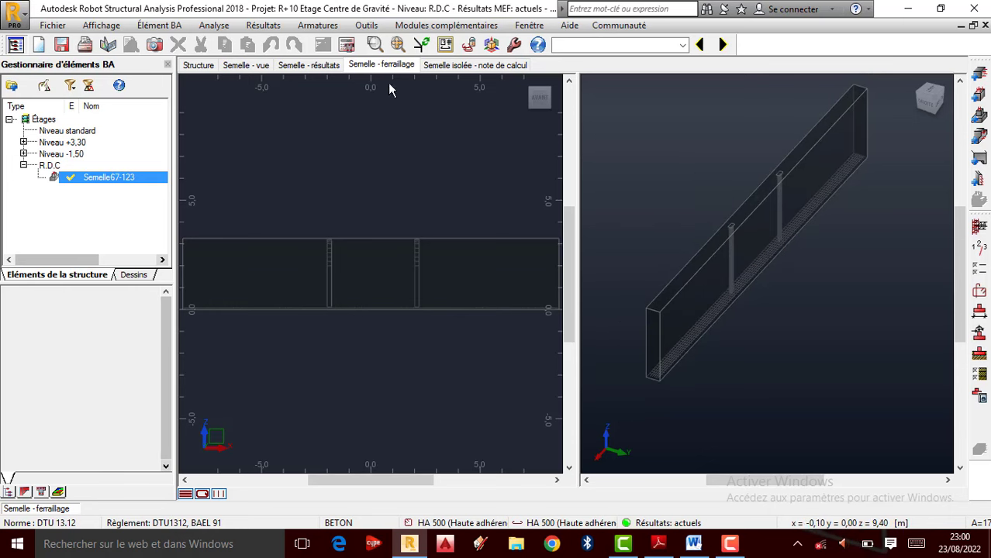
{"action": "left_click", "coordinate": [495, 68]}
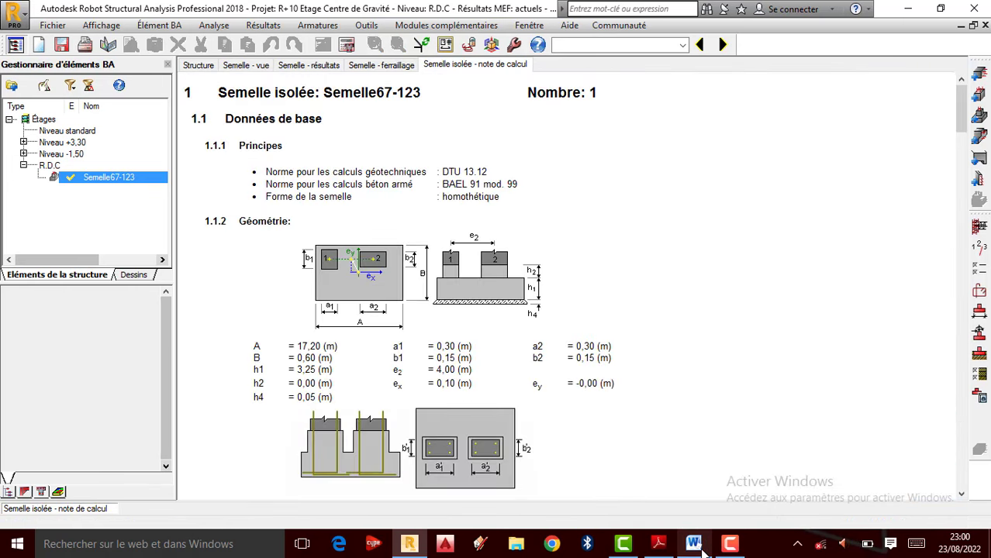
- Switch to the reference thesis in Adobe Reader and go to page 144 to view the two-column footing's reinforcement plan
{"action": "mouse_move", "coordinate": [702, 552]}
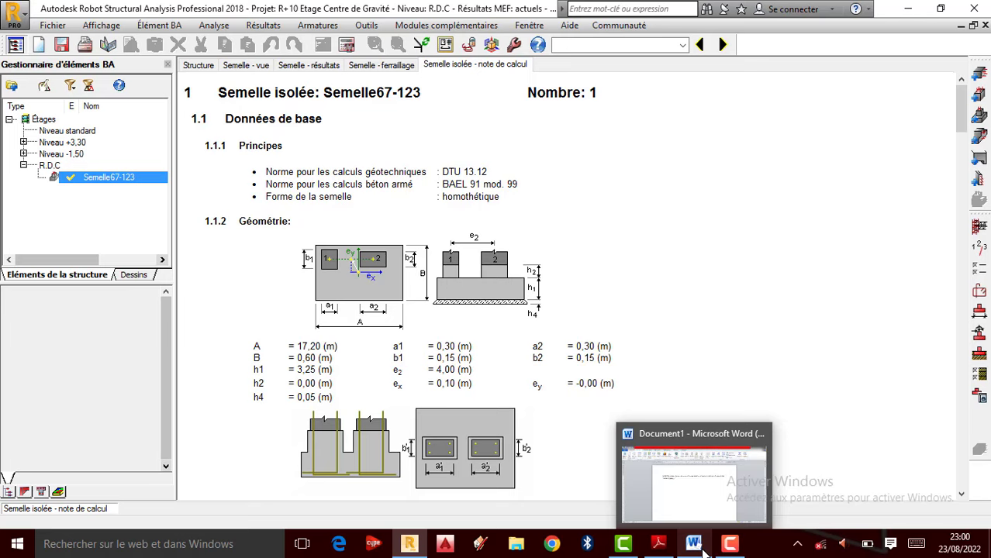
{"action": "left_click", "coordinate": [658, 545]}
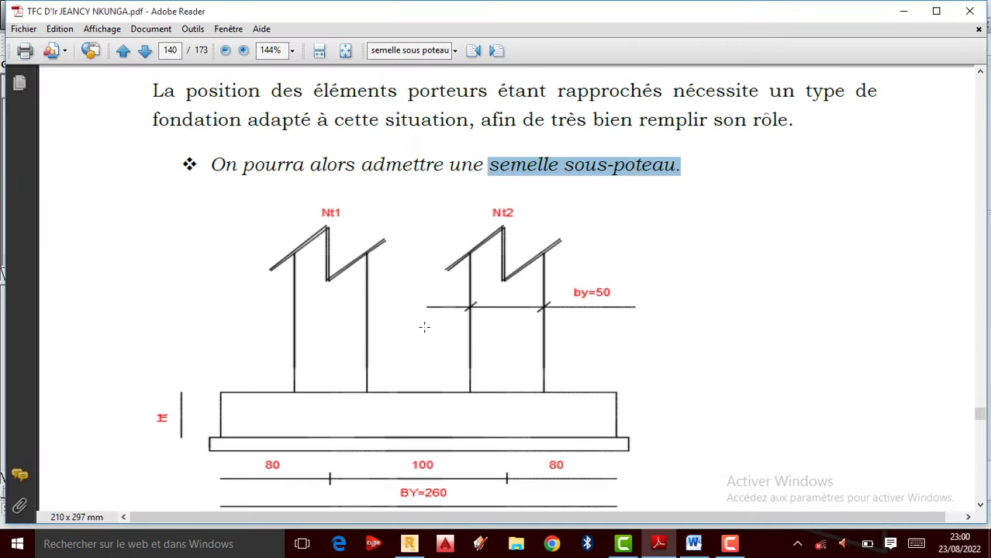
{"action": "scroll", "coordinate": [425, 327], "scroll_direction": "down", "scroll_amount": 5}
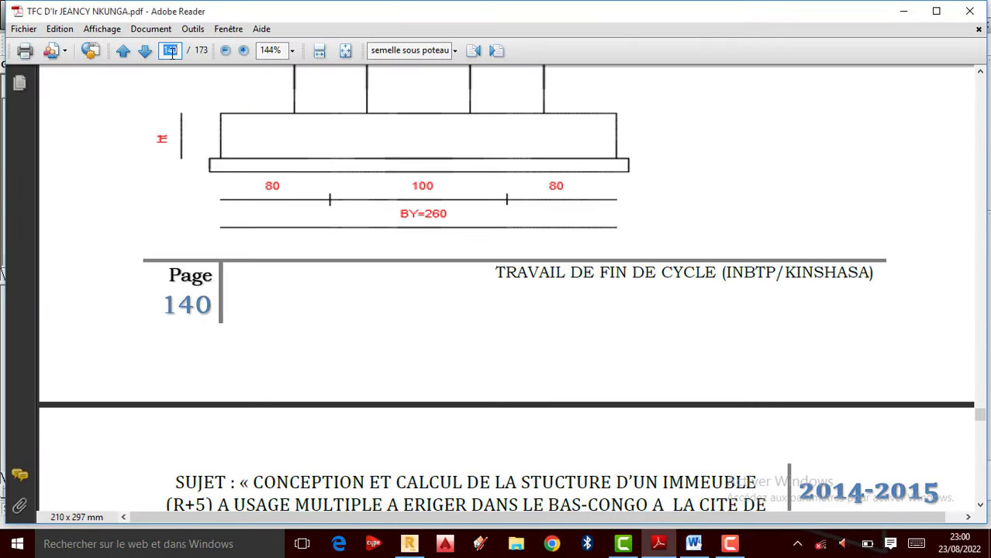
{"action": "type", "text": "144"}
{"action": "key", "text": "Return"}
{"action": "scroll", "coordinate": [321, 315], "scroll_direction": "down", "scroll_amount": 10}
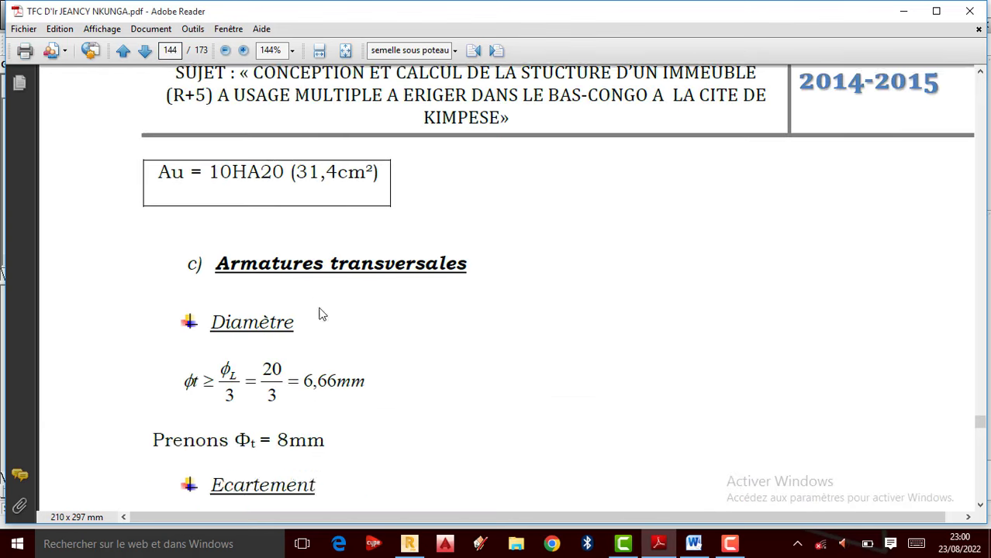
{"action": "scroll", "coordinate": [341, 317], "scroll_direction": "down", "scroll_amount": 2}
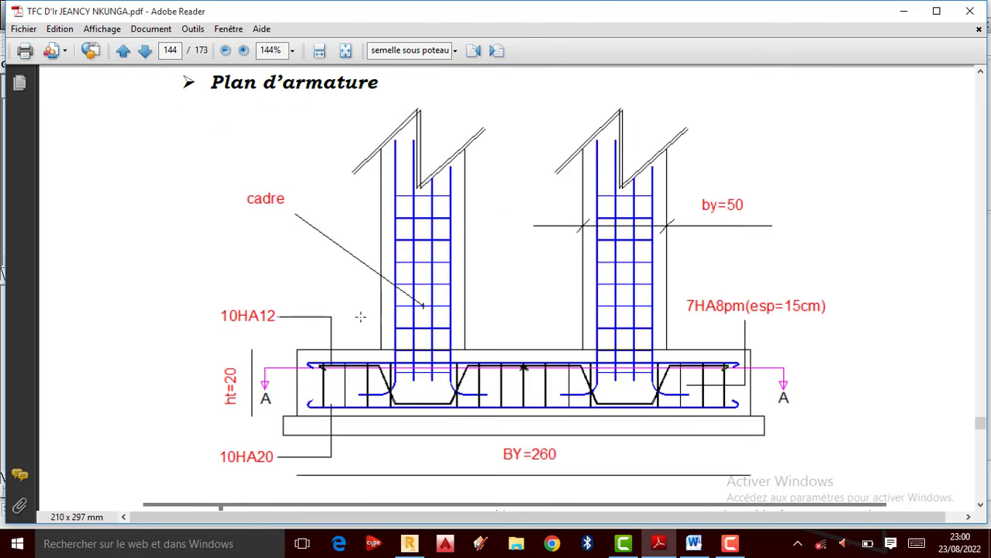
{"action": "left_click", "coordinate": [730, 543]}
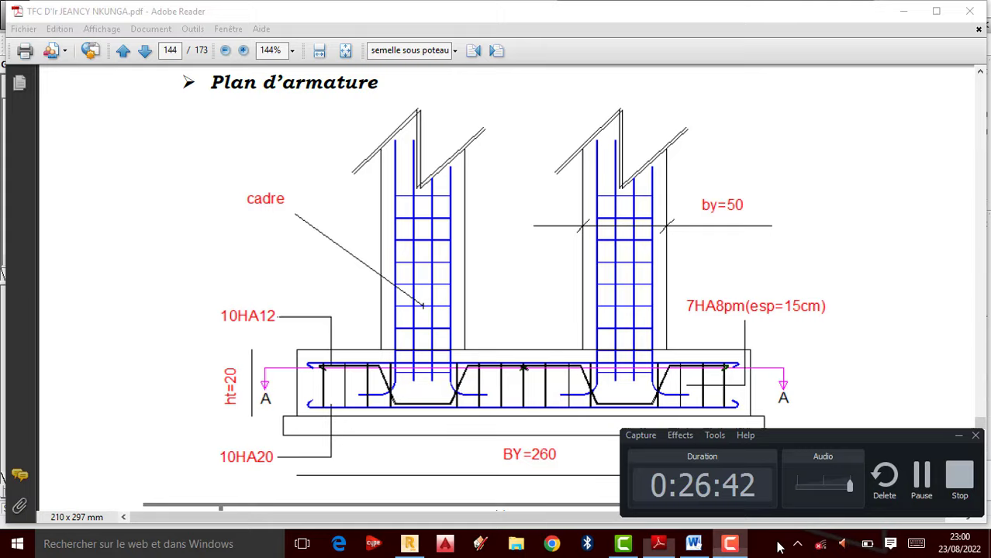
{"action": "left_click", "coordinate": [956, 471]}
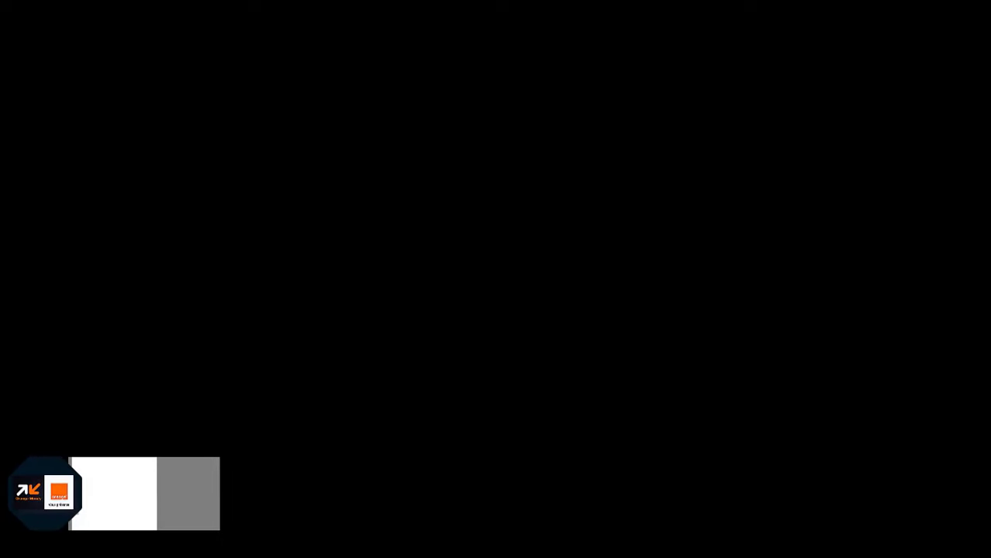